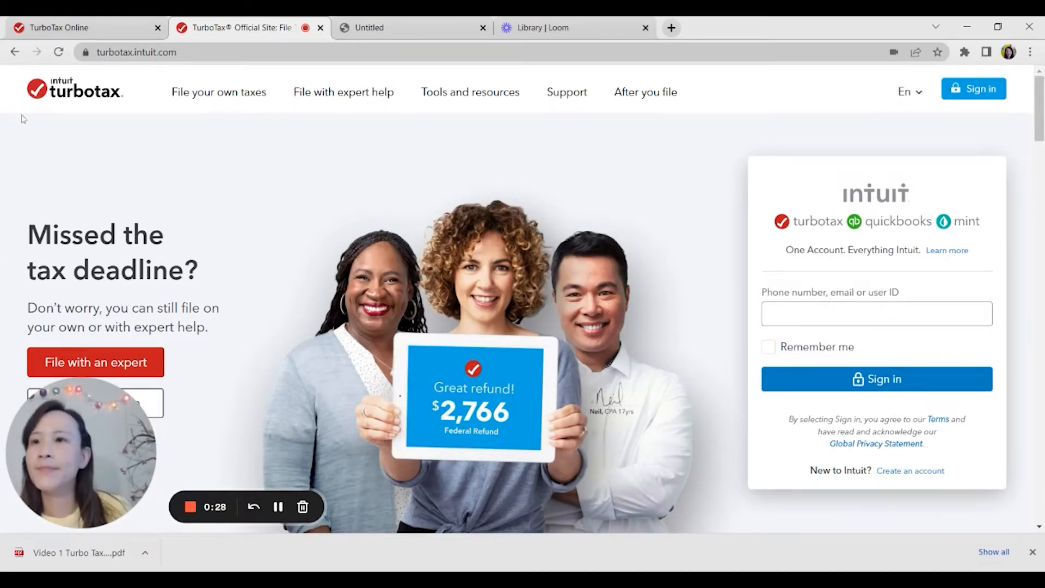
# Switch to the TurboTax Online tab showing the Welcome to TurboTax page
pyautogui.click(39, 30)
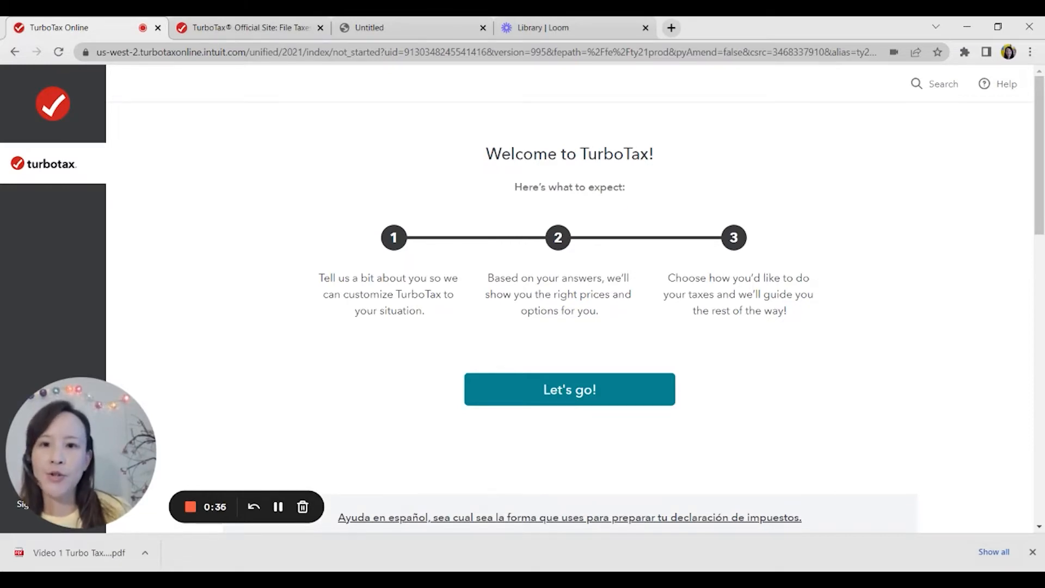
# Answer the first setup question with 'I have a job (received W-2)'
pyautogui.click(524, 388)
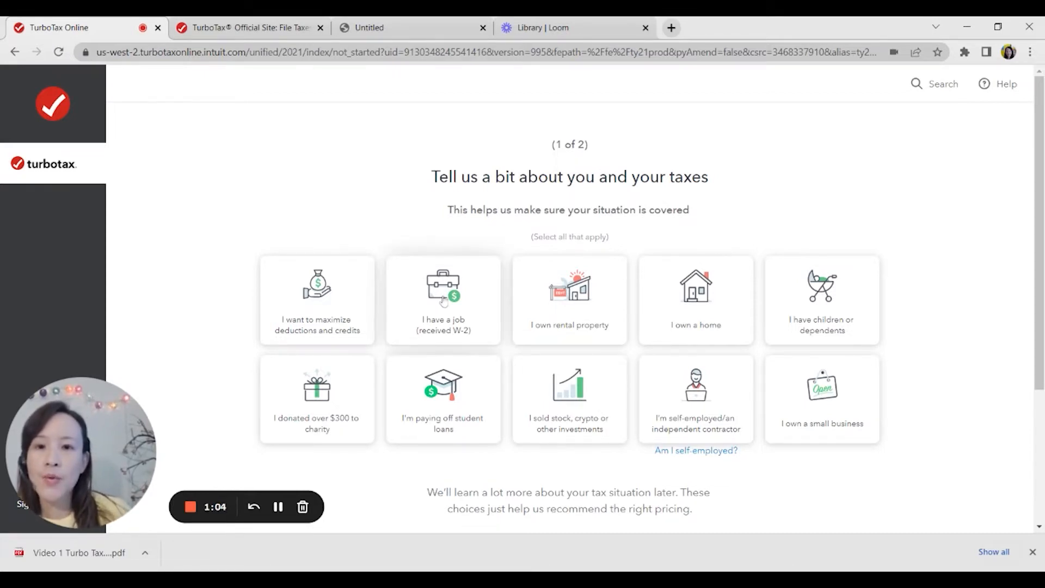
pyautogui.click(450, 326)
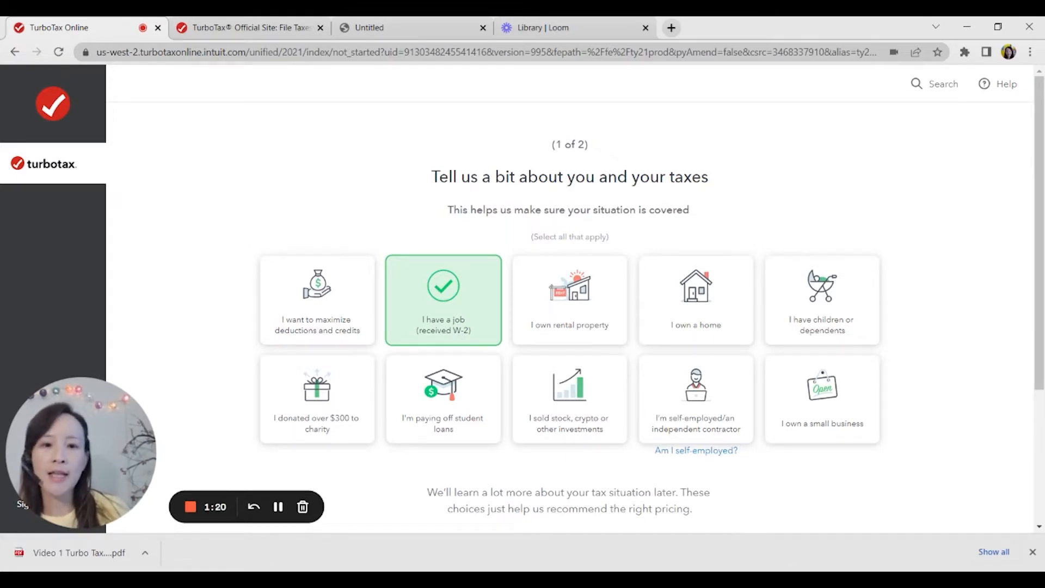
pyautogui.scroll(-3, 744, 316)
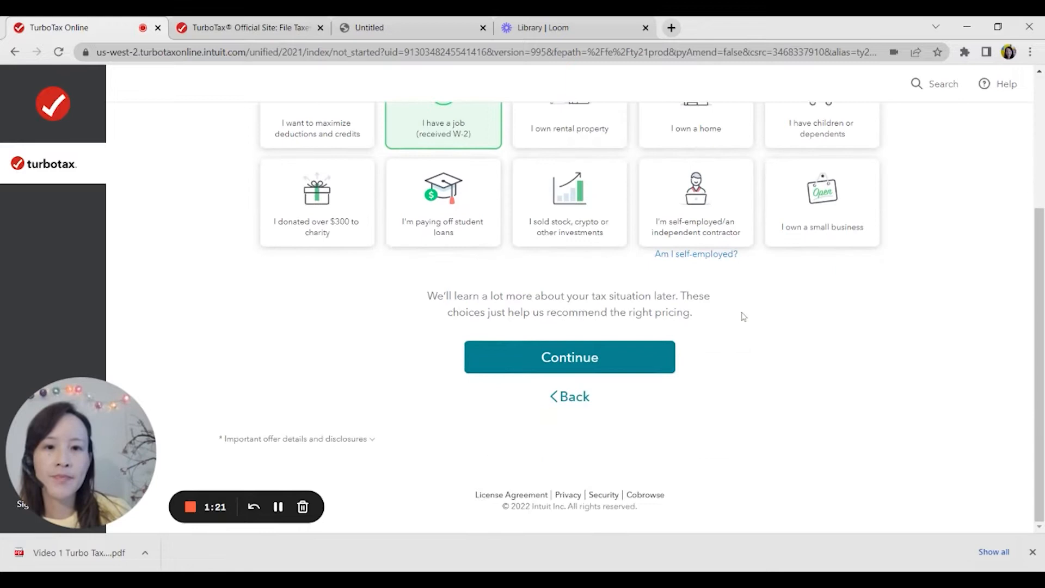
pyautogui.click(632, 362)
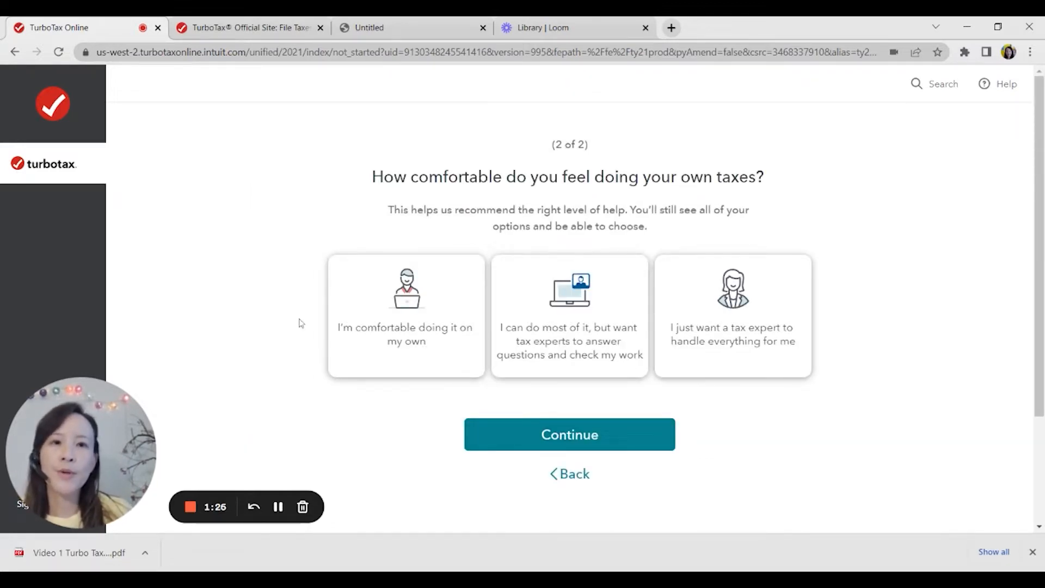
# Choose 'I'm comfortable doing it on my own' and start the return for free
pyautogui.click(363, 338)
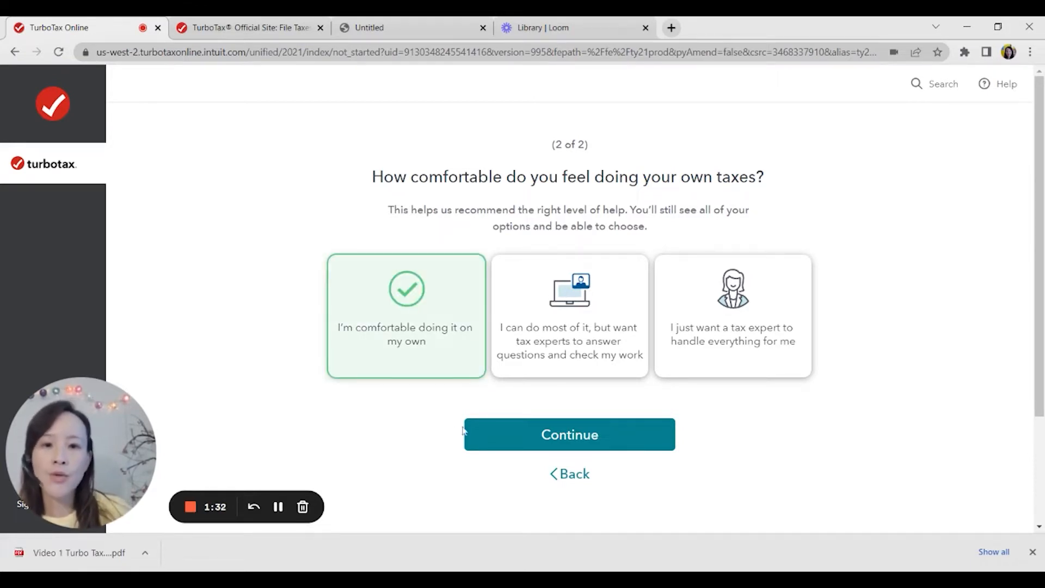
pyautogui.click(495, 435)
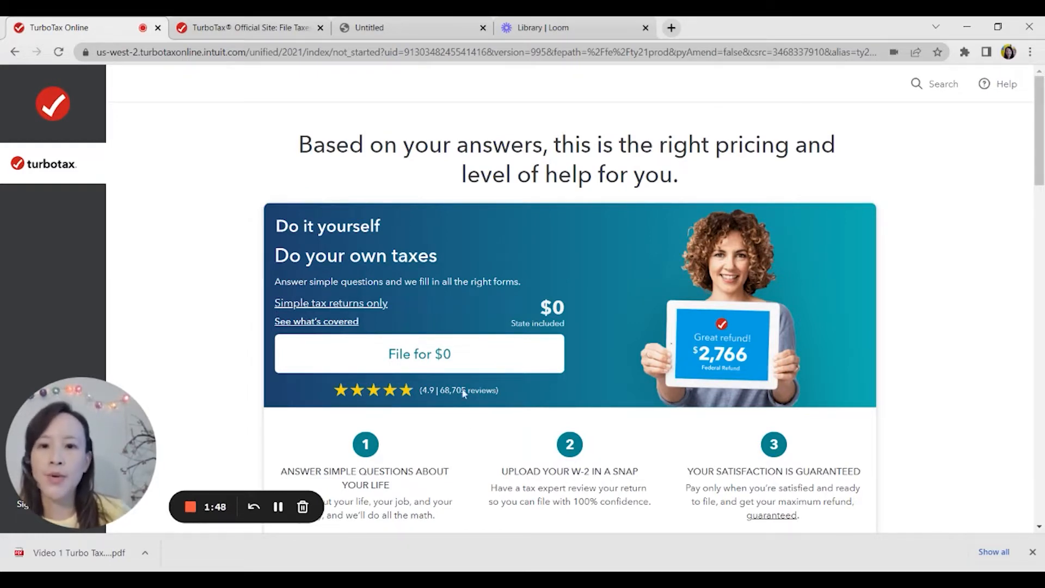
pyautogui.scroll(-3, 464, 417)
pyautogui.scroll(-6, 463, 418)
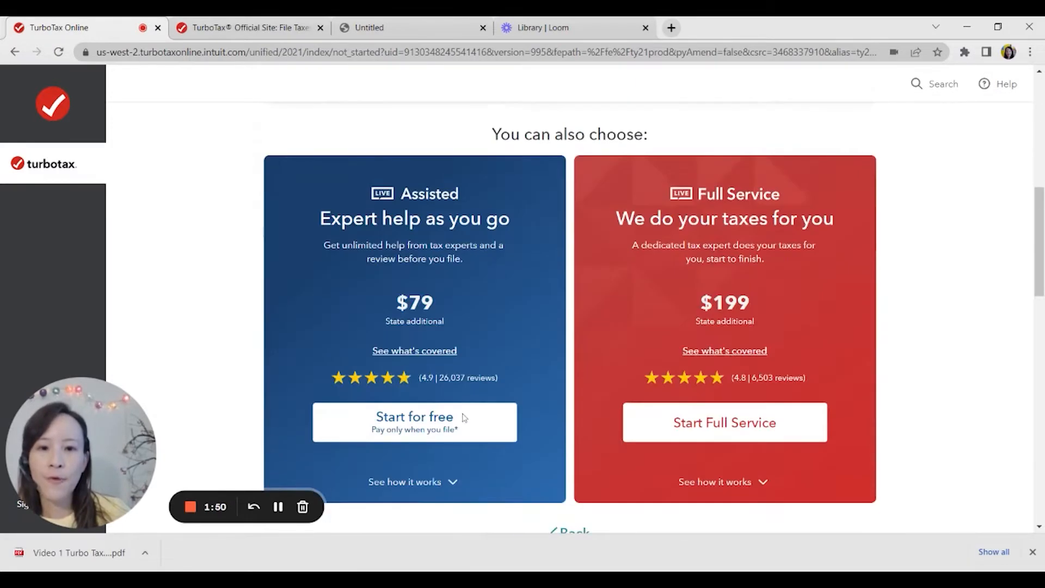
pyautogui.click(467, 417)
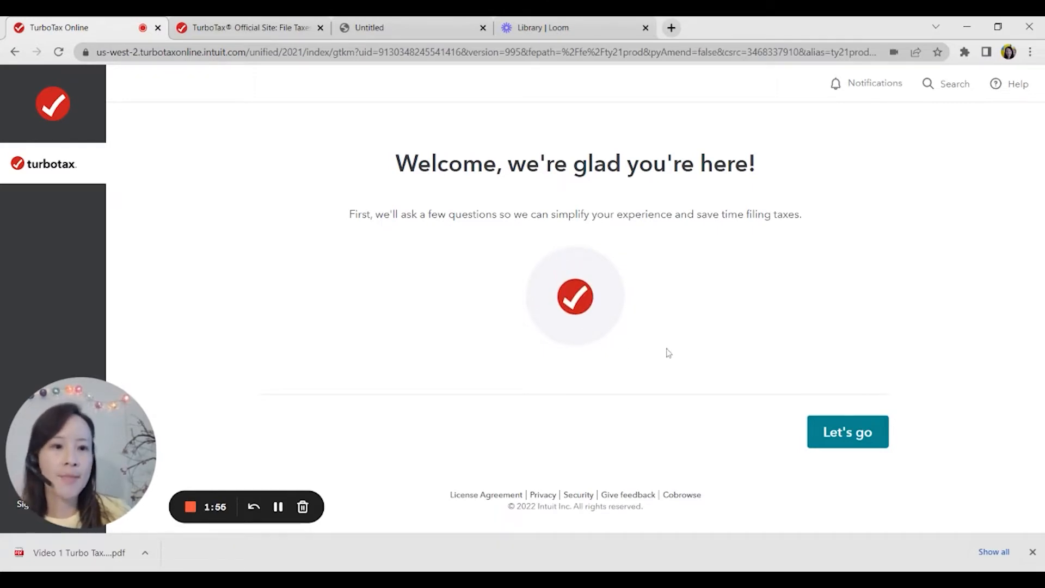
# Fill in the taxpayer's first and last name from the saved suggestions
pyautogui.click(854, 436)
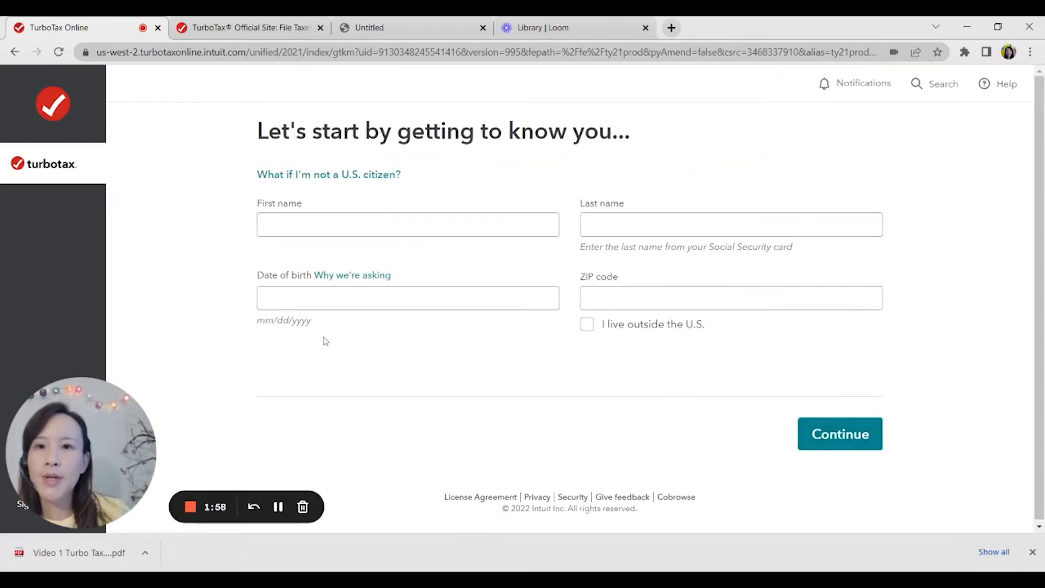
pyautogui.click(321, 225)
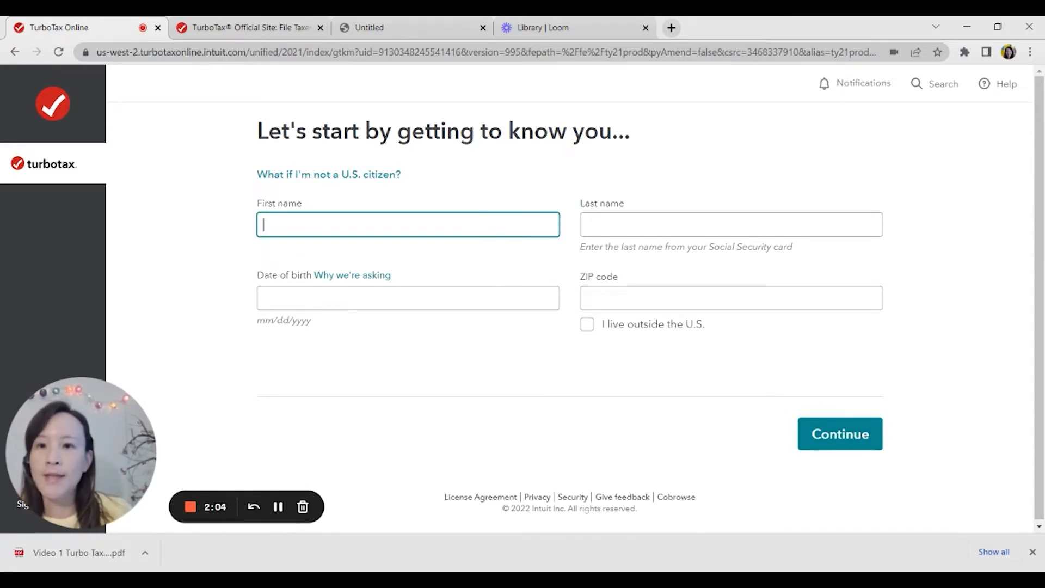
pyautogui.press('Down')
pyautogui.click(345, 264)
pyautogui.click(681, 225)
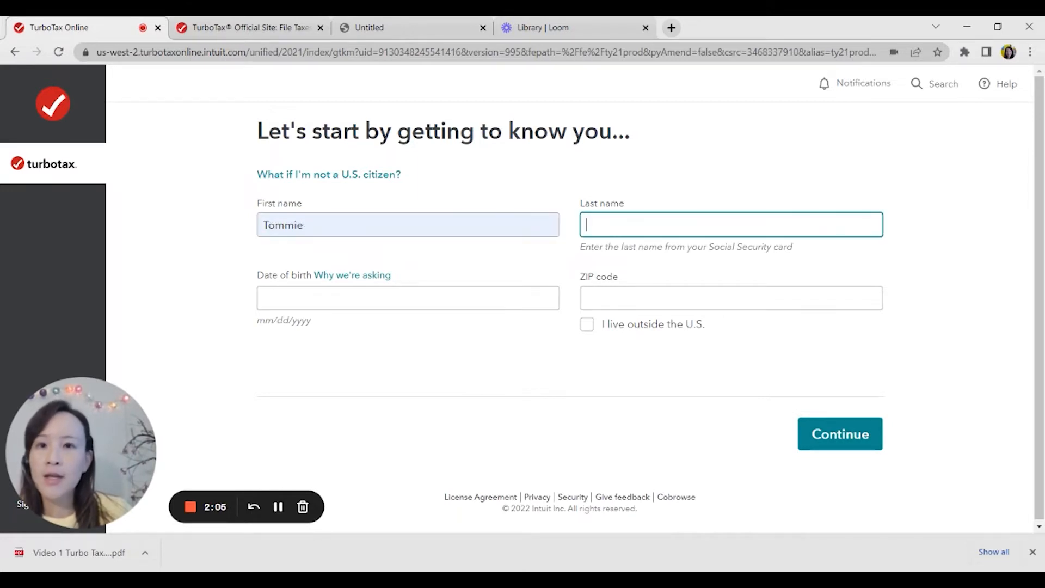
pyautogui.press('Return')
pyautogui.click(268, 297)
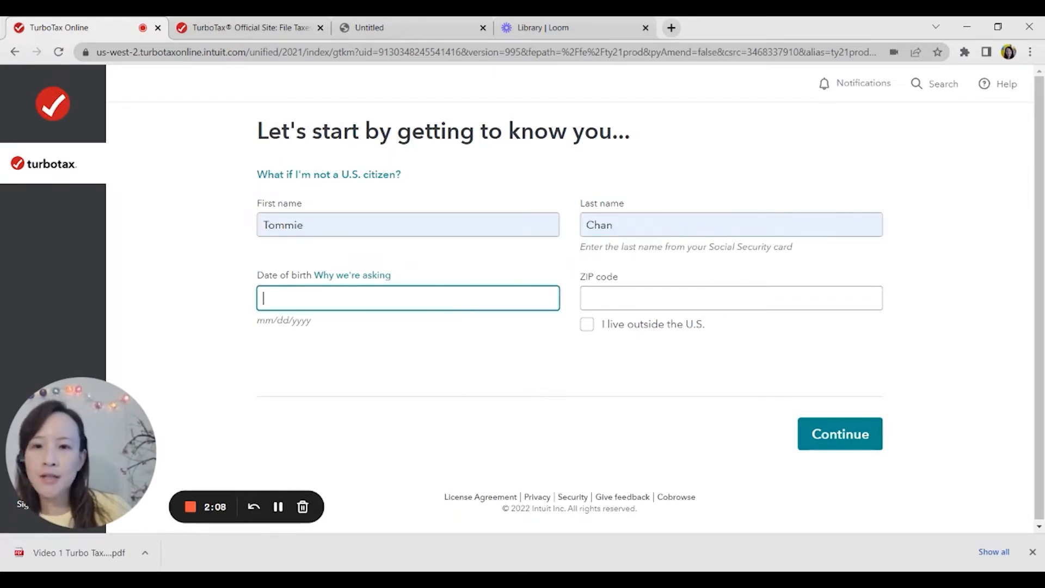
pyautogui.write('01/01')
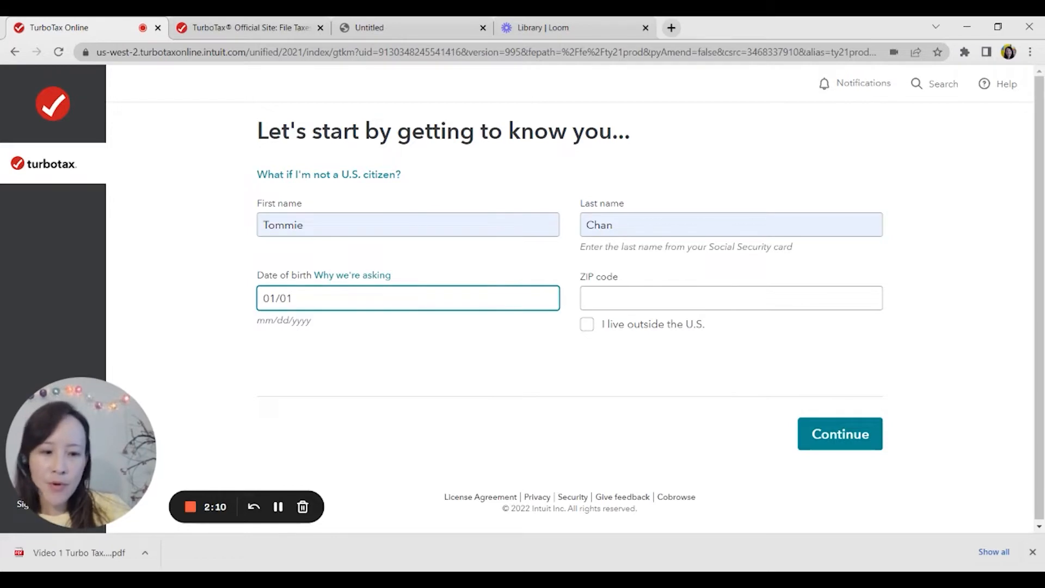
pyautogui.write('/1986')
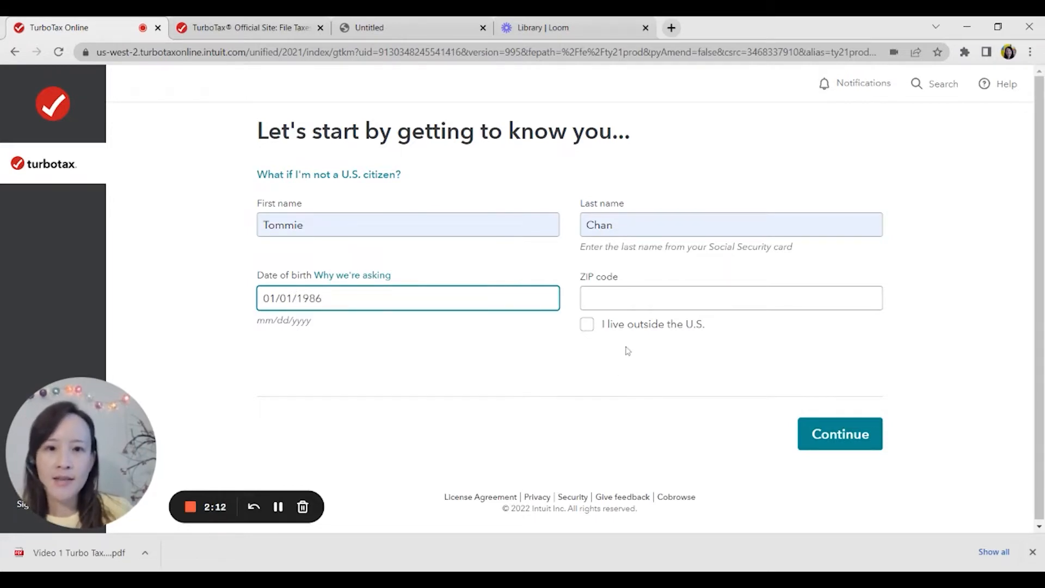
pyautogui.click(620, 298)
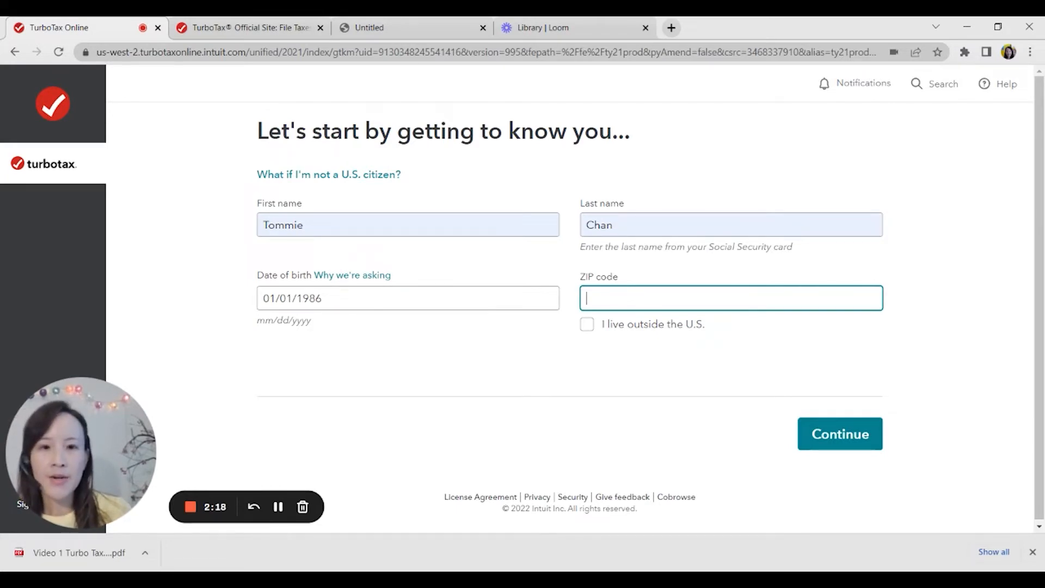
pyautogui.write('89107')
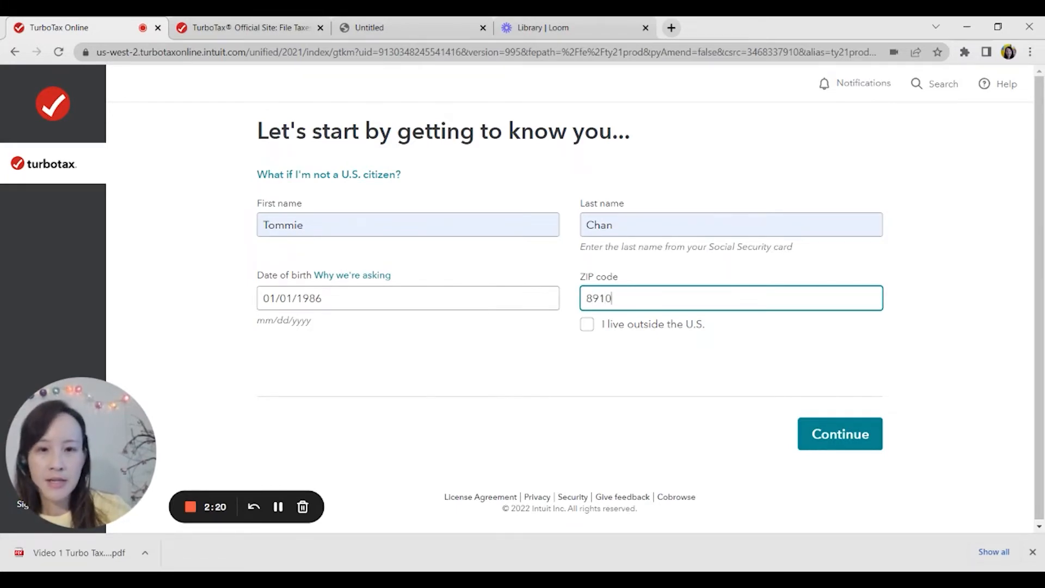
pyautogui.click(550, 338)
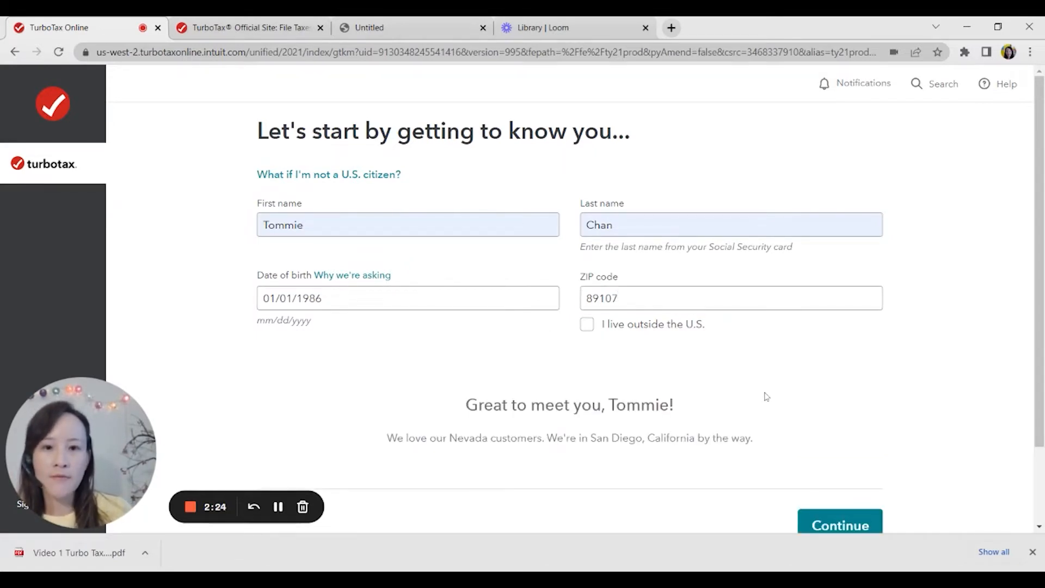
pyautogui.scroll(-2, 763, 397)
pyautogui.click(836, 435)
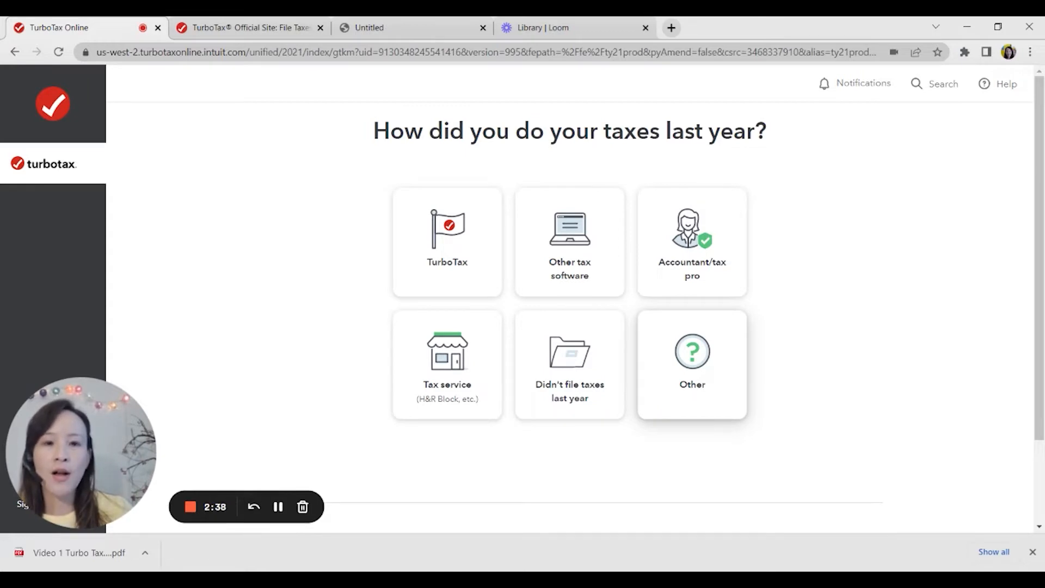
# Answer Other for how last year's taxes were done and Good for feelings
pyautogui.click(665, 405)
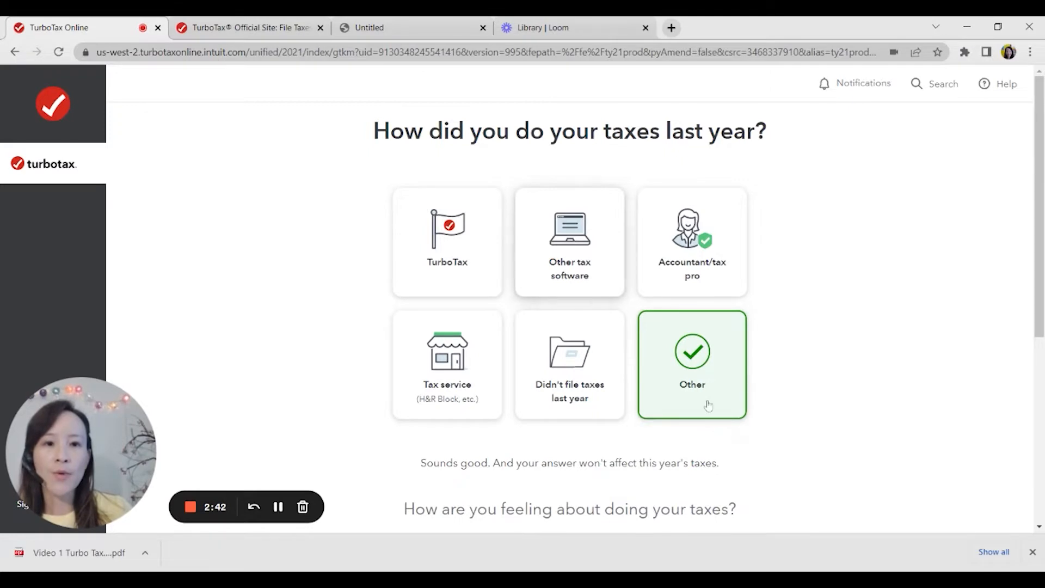
pyautogui.scroll(-3, 708, 409)
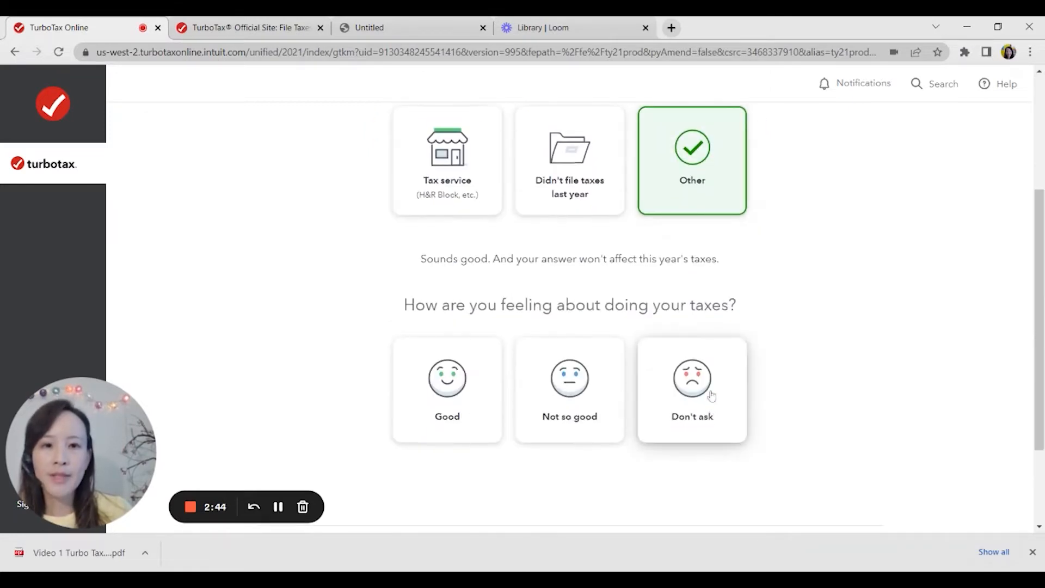
pyautogui.scroll(3, 697, 354)
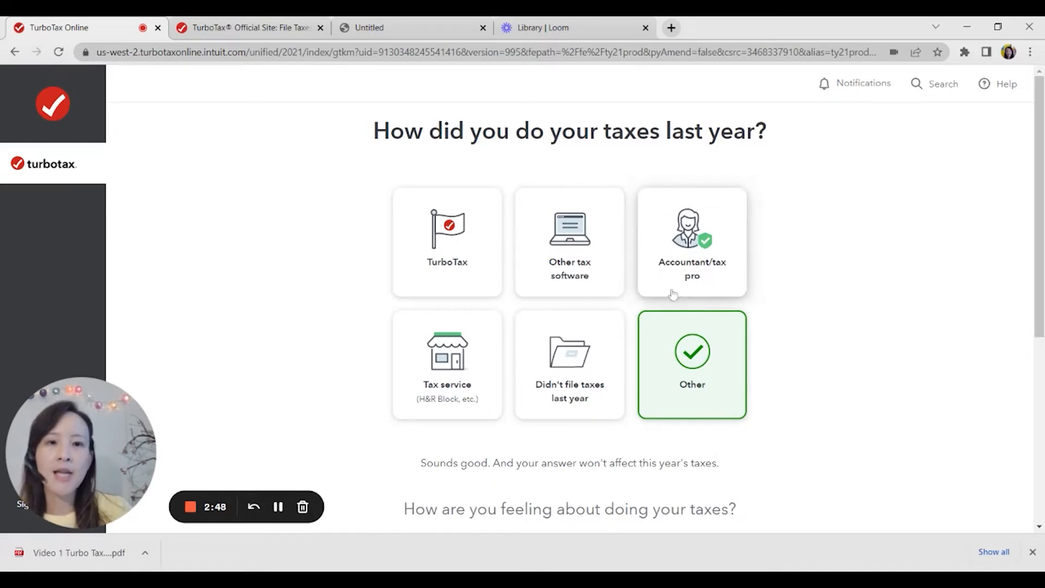
pyautogui.scroll(-5, 505, 370)
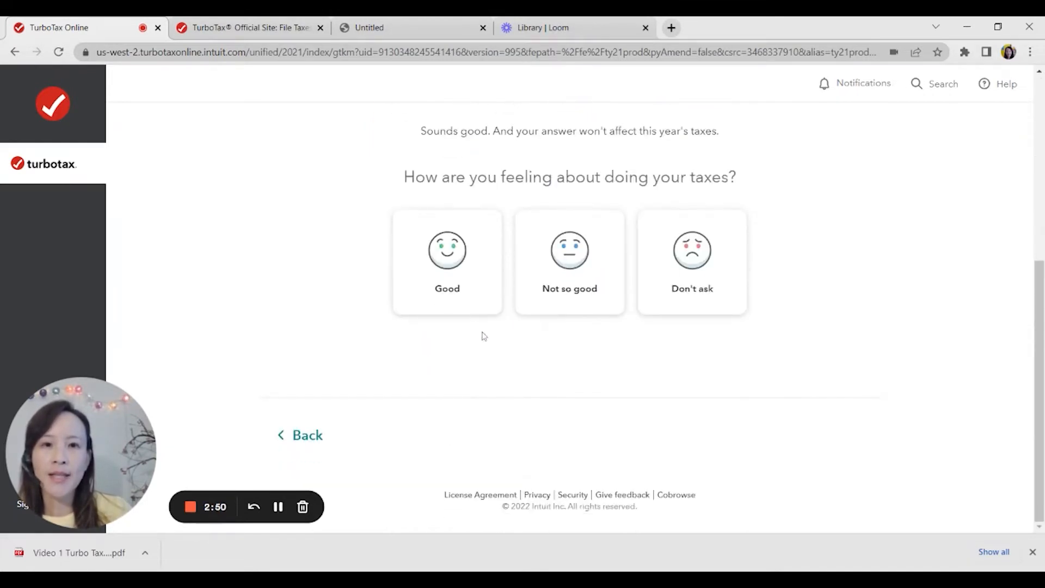
pyautogui.click(443, 312)
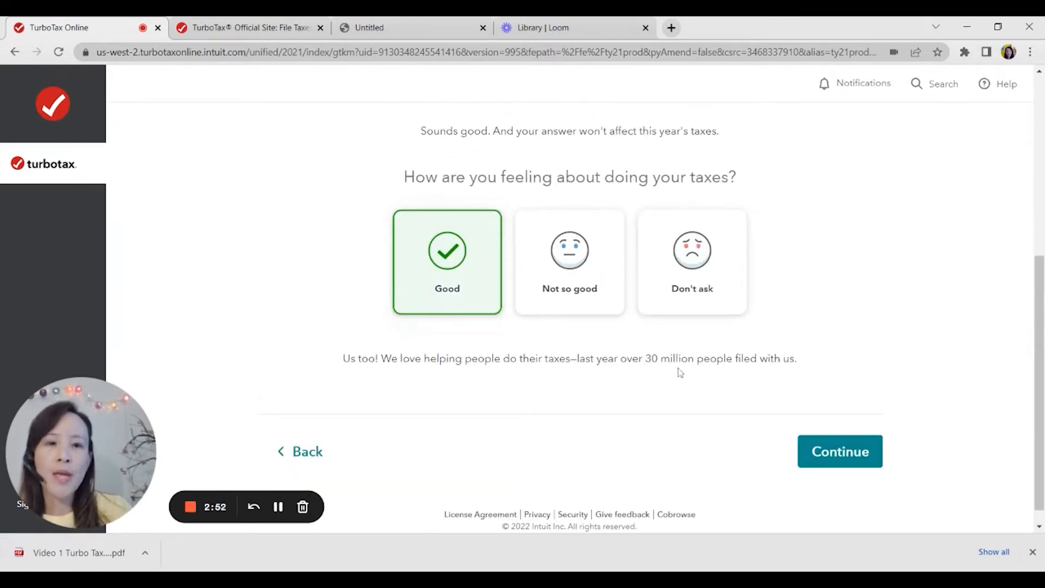
pyautogui.click(825, 464)
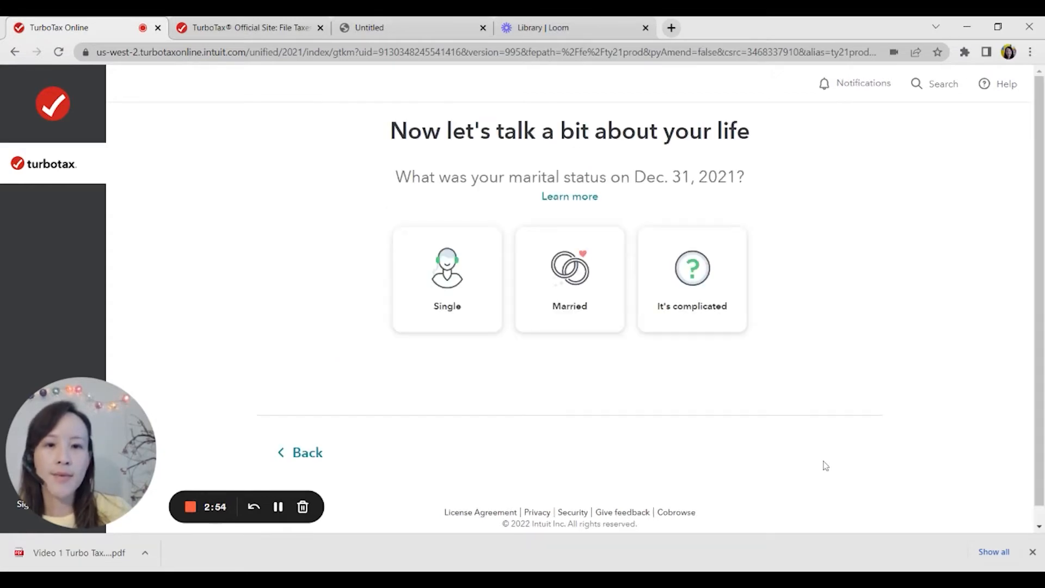
# Set marital status to Single and continue with no 2021 life events selected
pyautogui.click(452, 314)
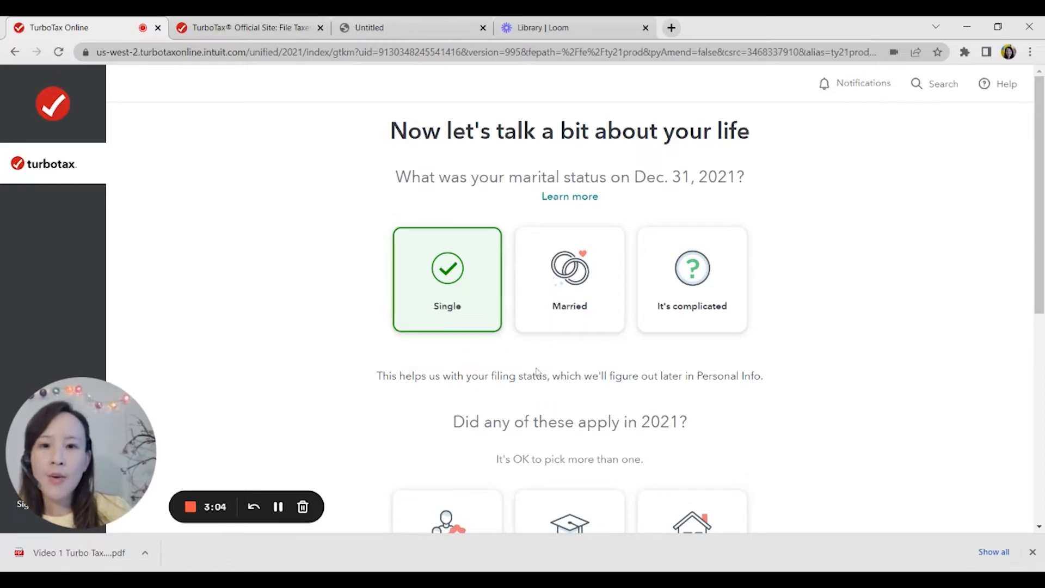
pyautogui.scroll(-5, 538, 372)
pyautogui.scroll(6, 536, 373)
pyautogui.scroll(-4, 535, 370)
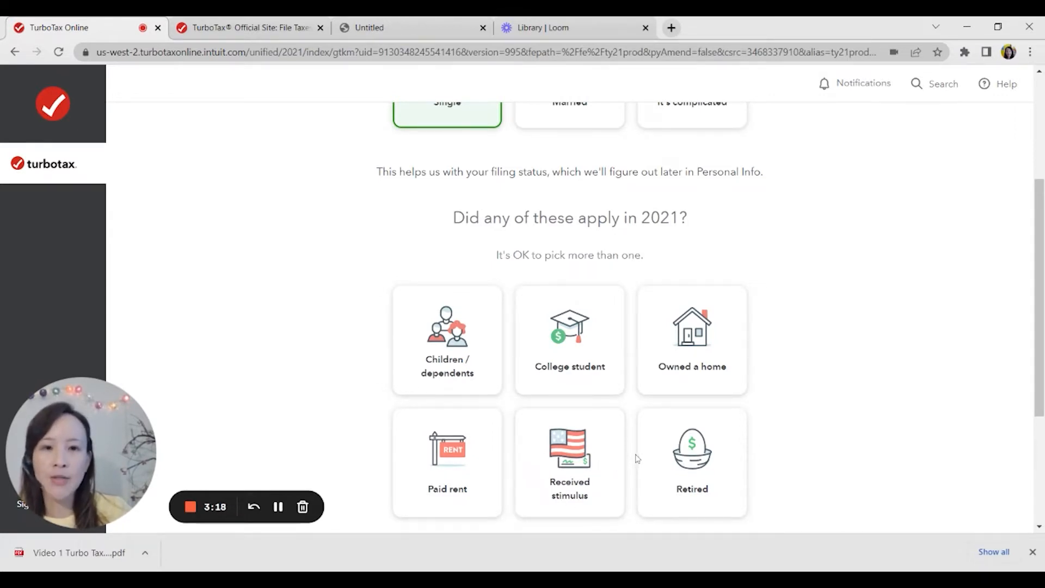
pyautogui.scroll(-3, 638, 459)
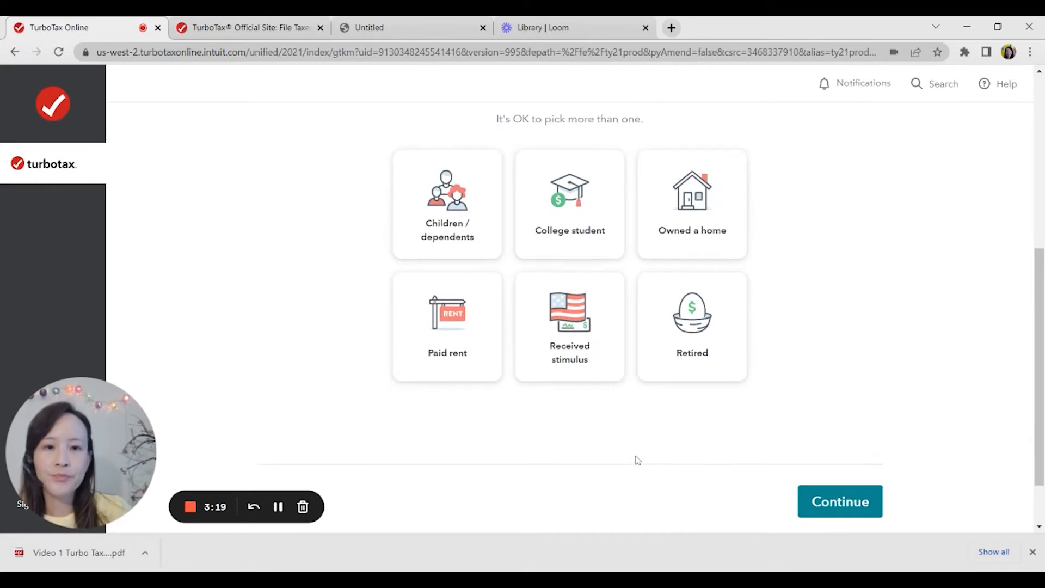
pyautogui.click(849, 498)
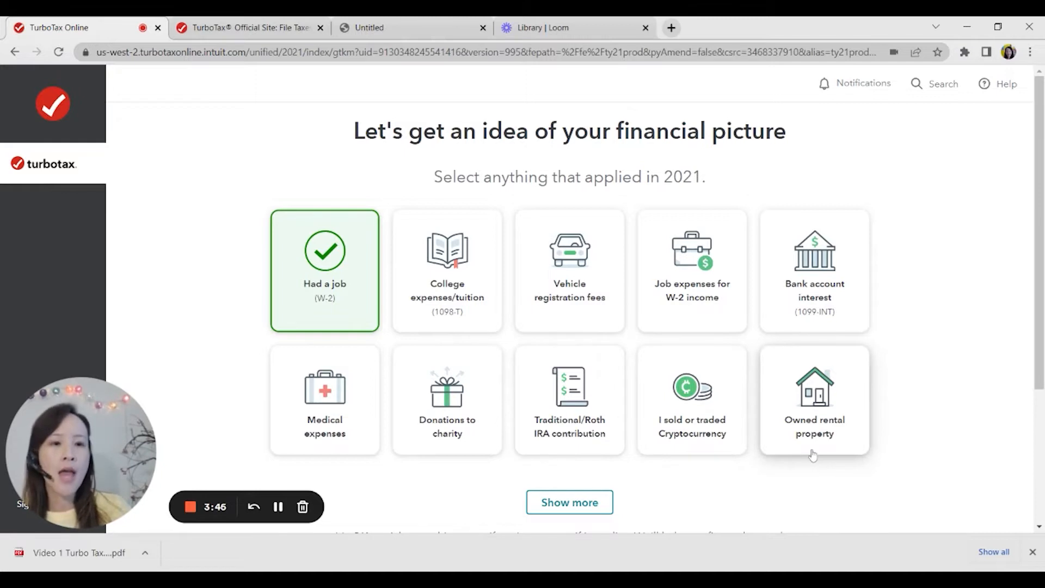
# Expand all financial and tax situation tiles, select none, and continue
pyautogui.click(608, 494)
pyautogui.scroll(-4, 716, 345)
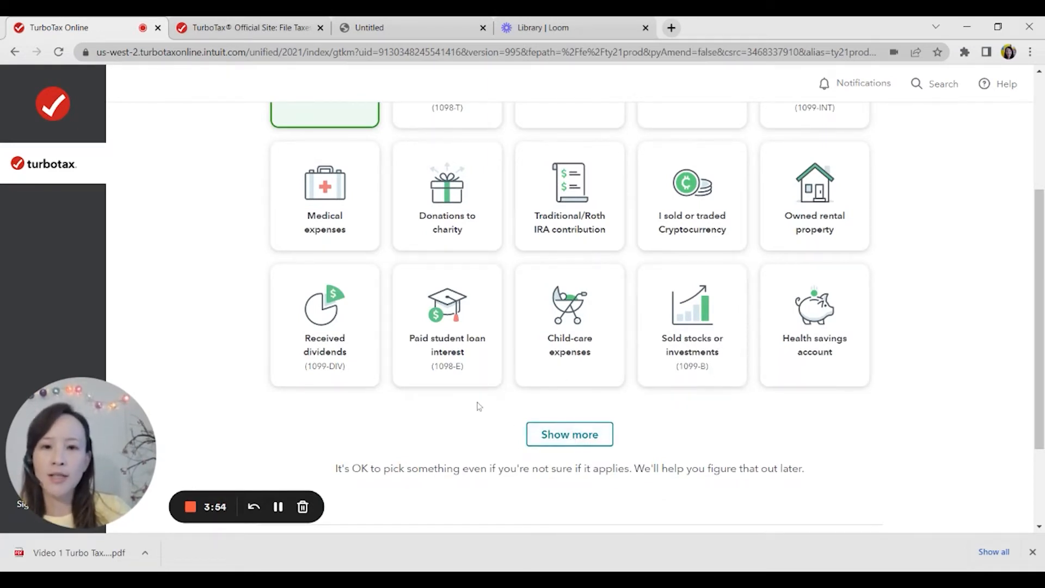
pyautogui.click(553, 430)
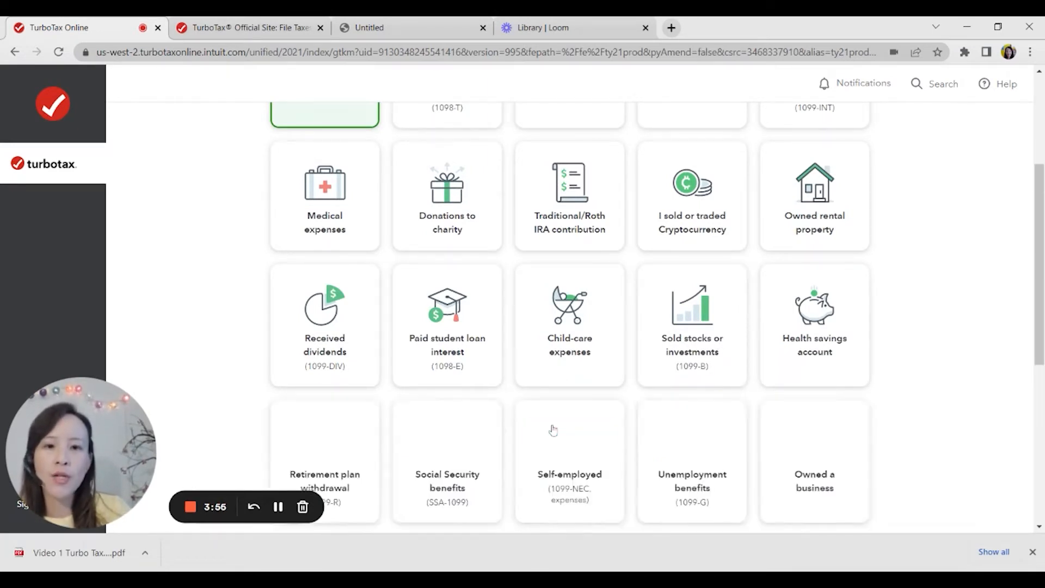
pyautogui.scroll(-5, 552, 430)
pyautogui.scroll(2, 552, 430)
pyautogui.scroll(3, 577, 375)
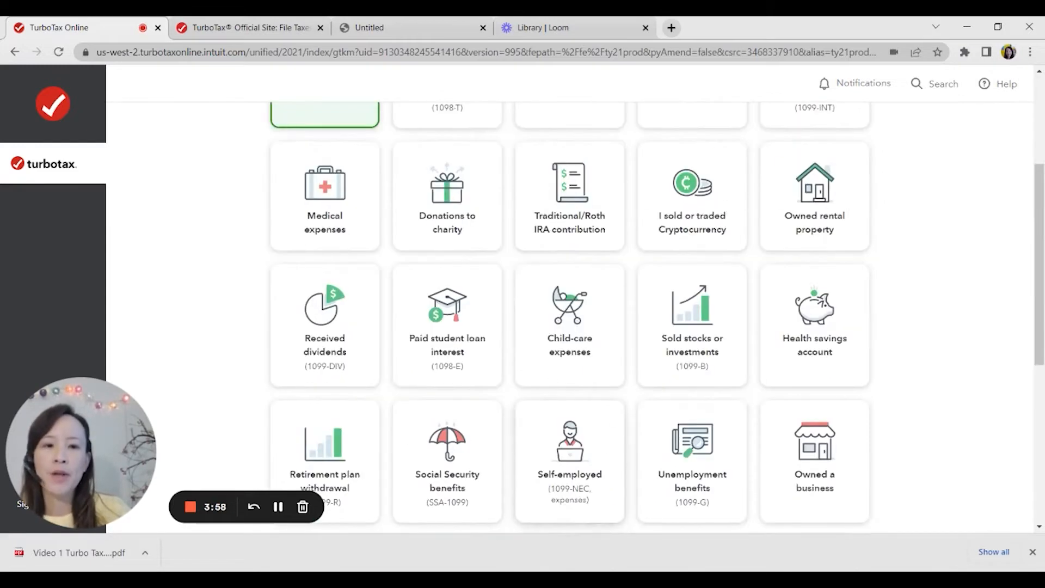
pyautogui.scroll(-3, 577, 376)
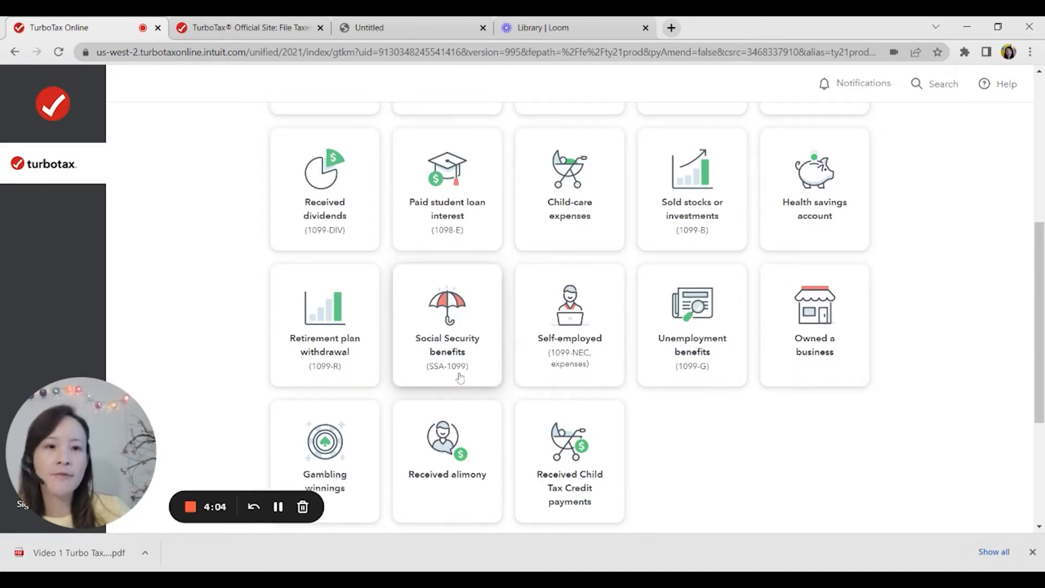
pyautogui.scroll(-4, 691, 441)
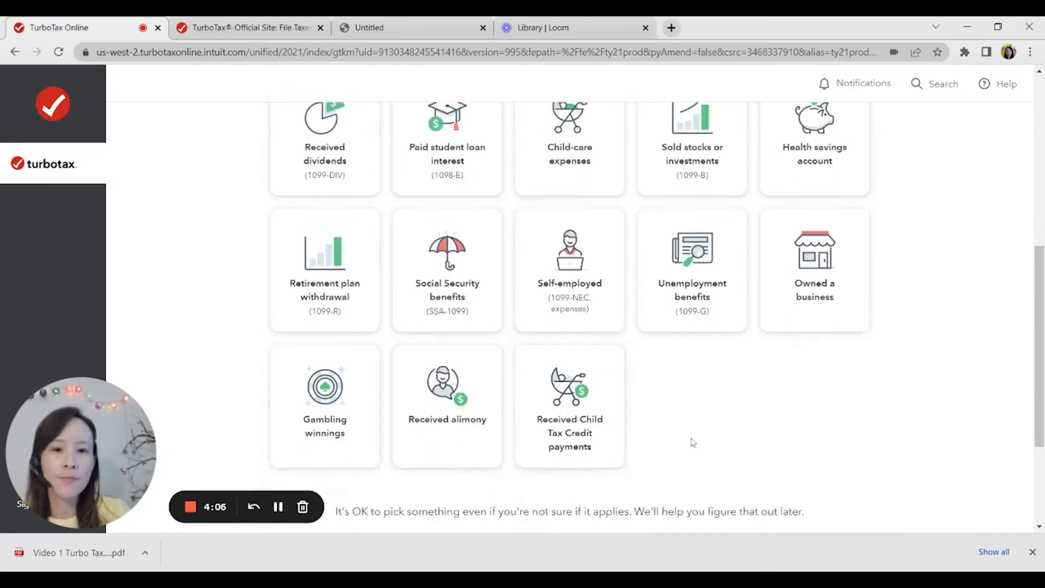
pyautogui.click(864, 442)
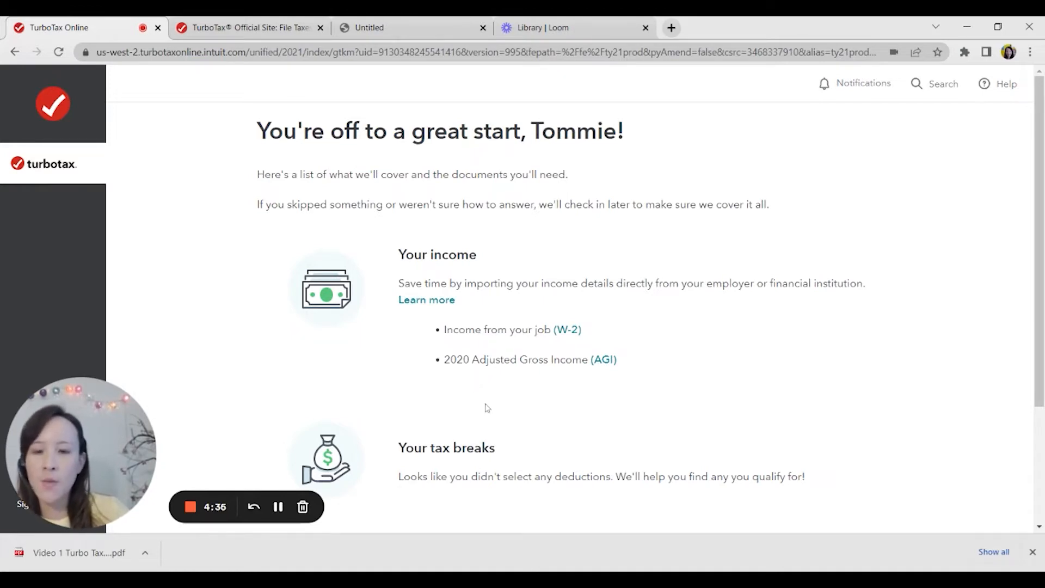
# Accept the 'off to a great start' summary and the financial relief page
pyautogui.scroll(-3, 487, 408)
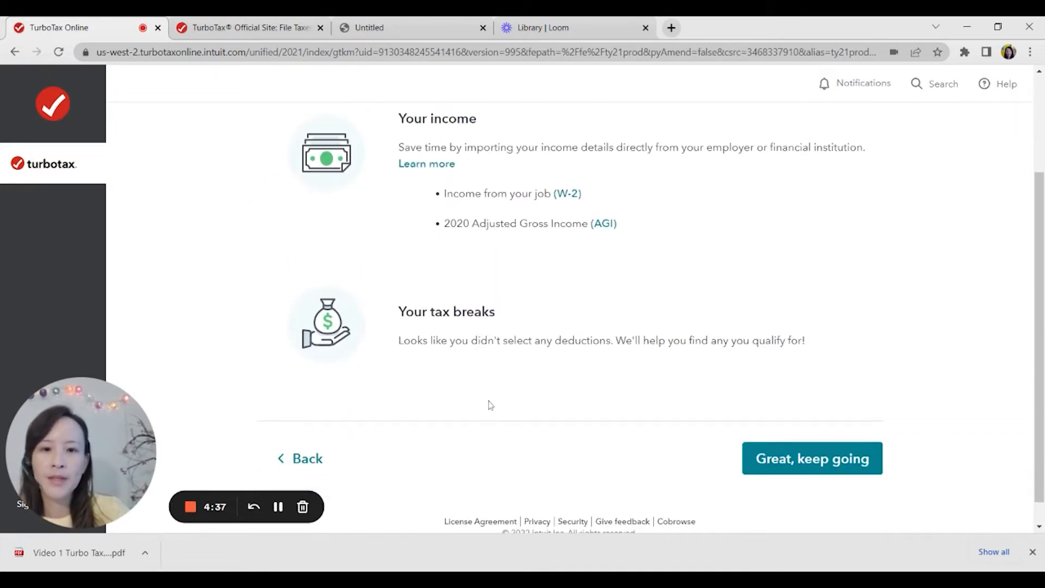
pyautogui.click(827, 462)
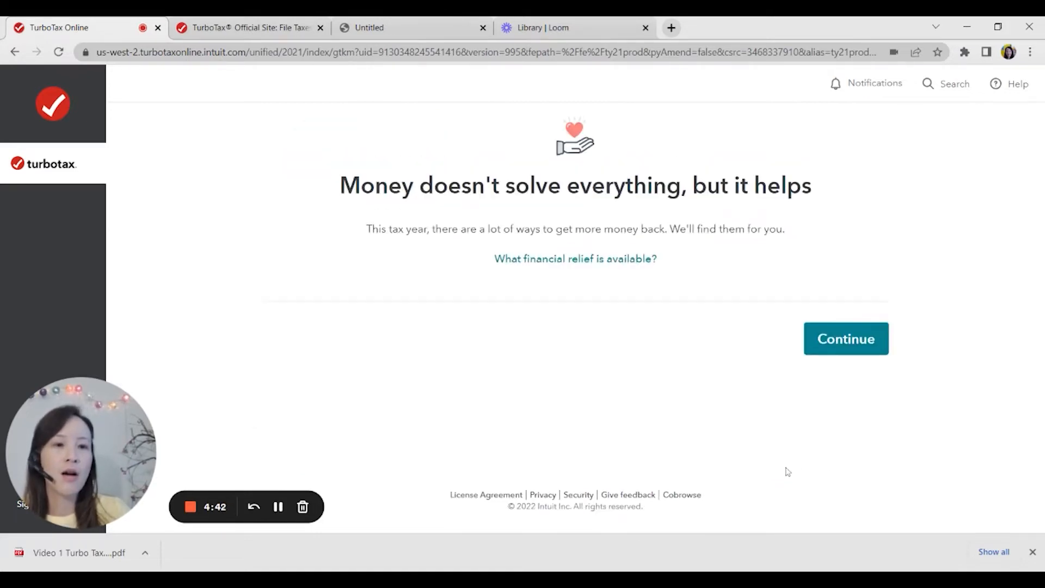
pyautogui.click(832, 347)
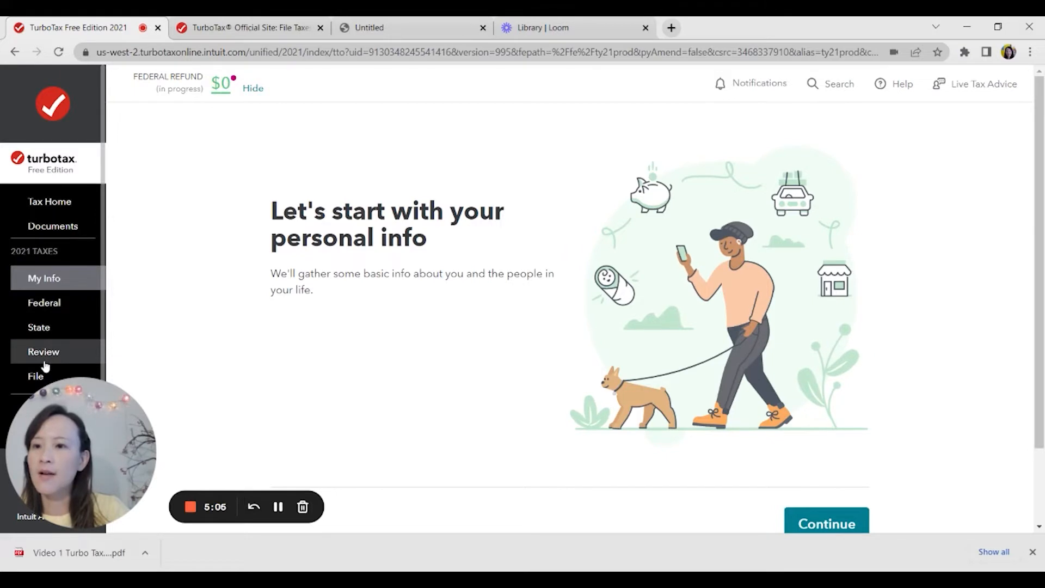
# Enter the Social Security number and set the occupation to Warehouse Clerk
pyautogui.click(845, 526)
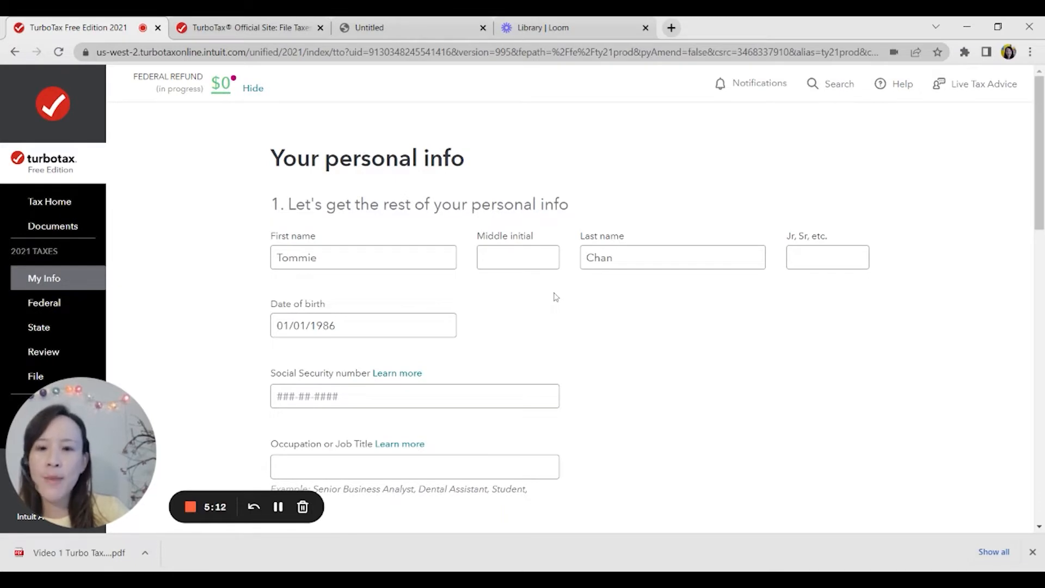
pyautogui.click(512, 396)
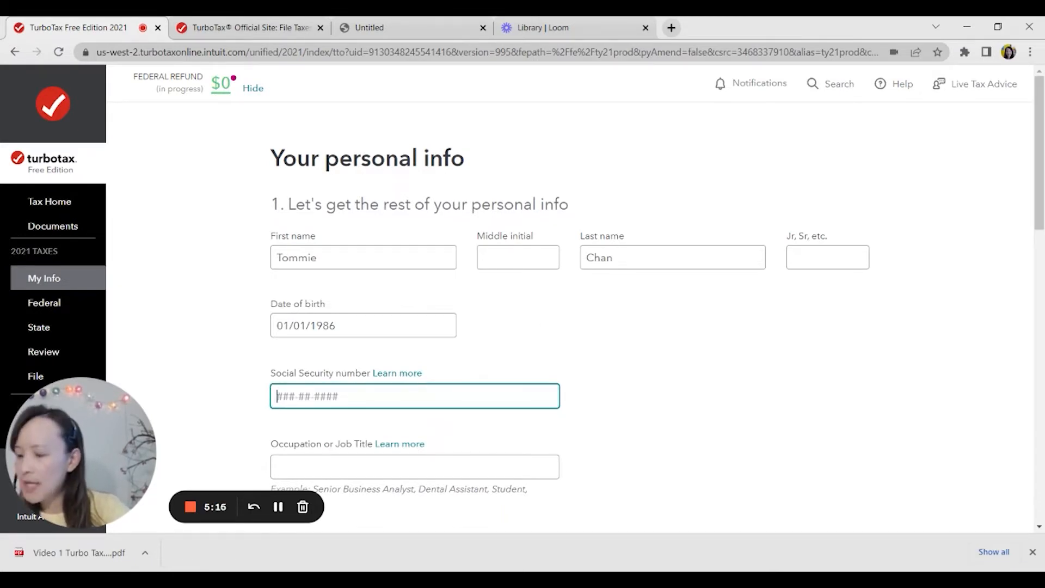
pyautogui.write('???????')
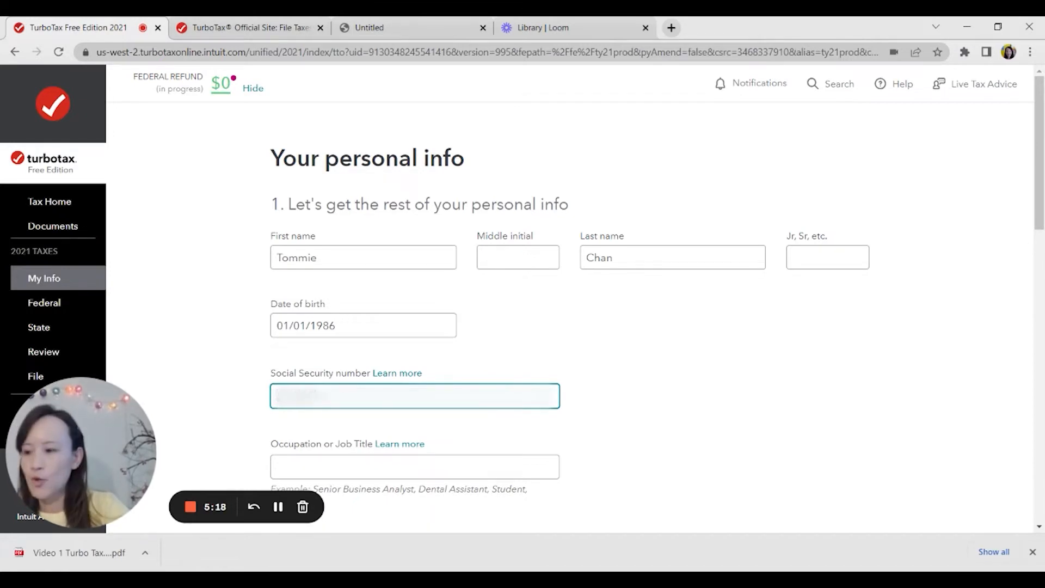
pyautogui.write('????')
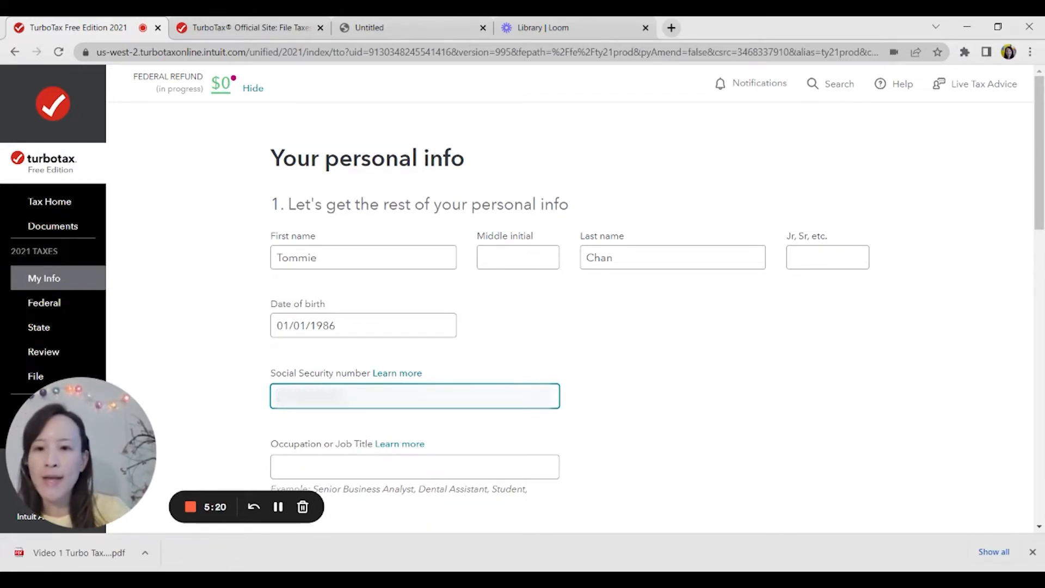
pyautogui.click(332, 460)
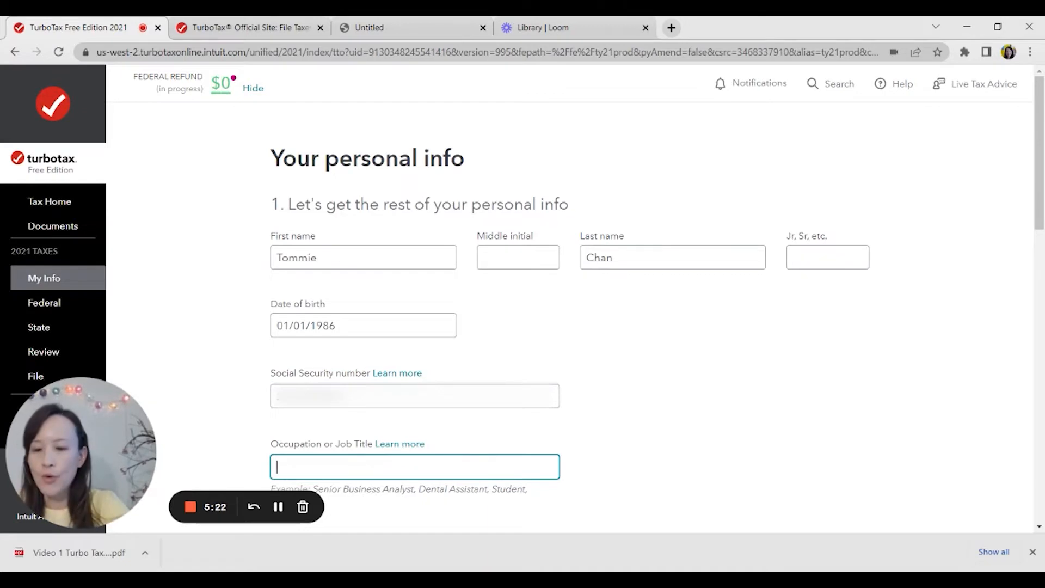
pyautogui.write('W')
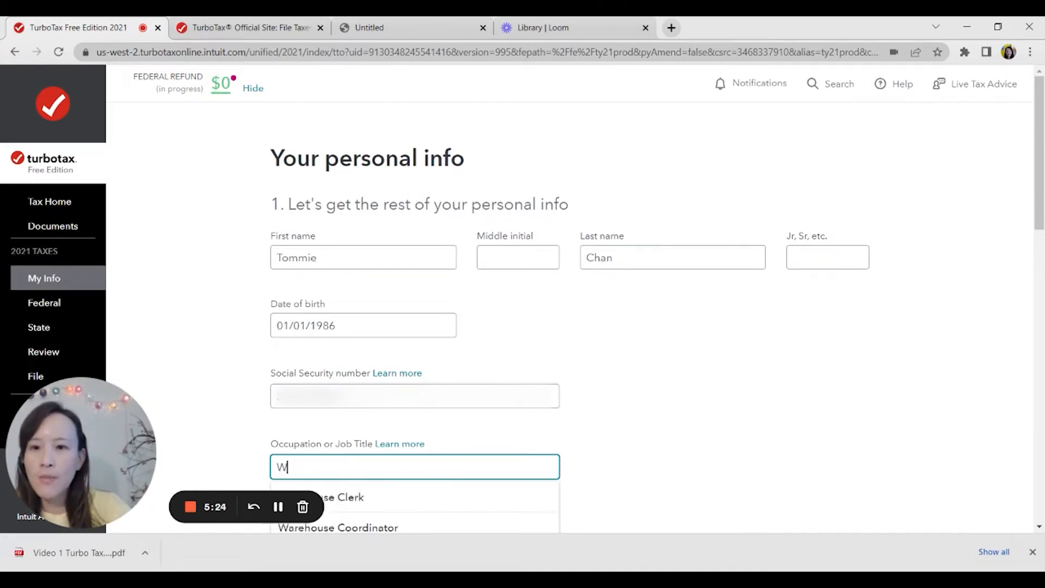
pyautogui.click(339, 508)
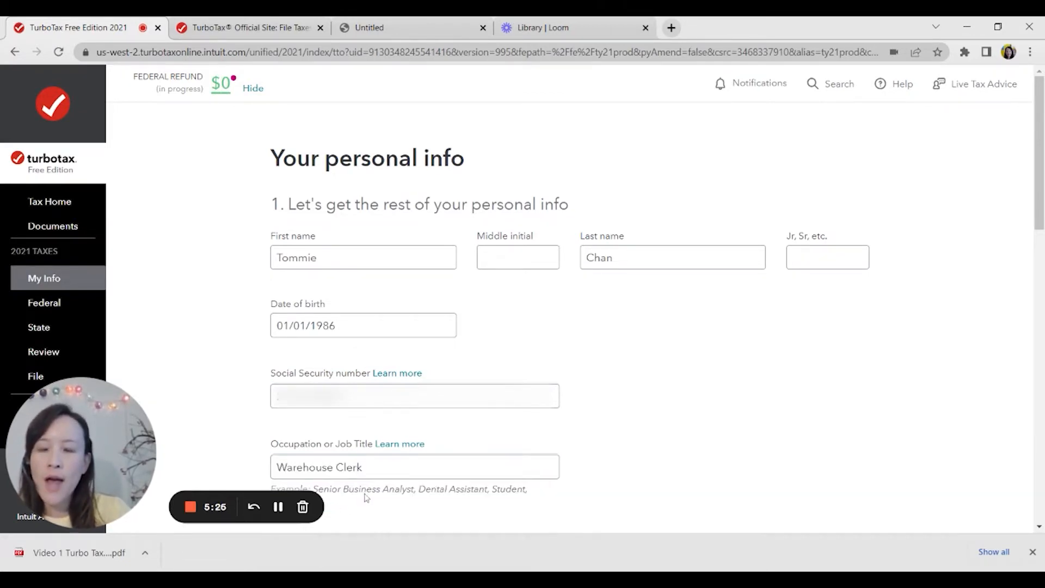
# Answer No to the Armed Forces question and keep Nevada as state of residence
pyautogui.scroll(-2, 417, 436)
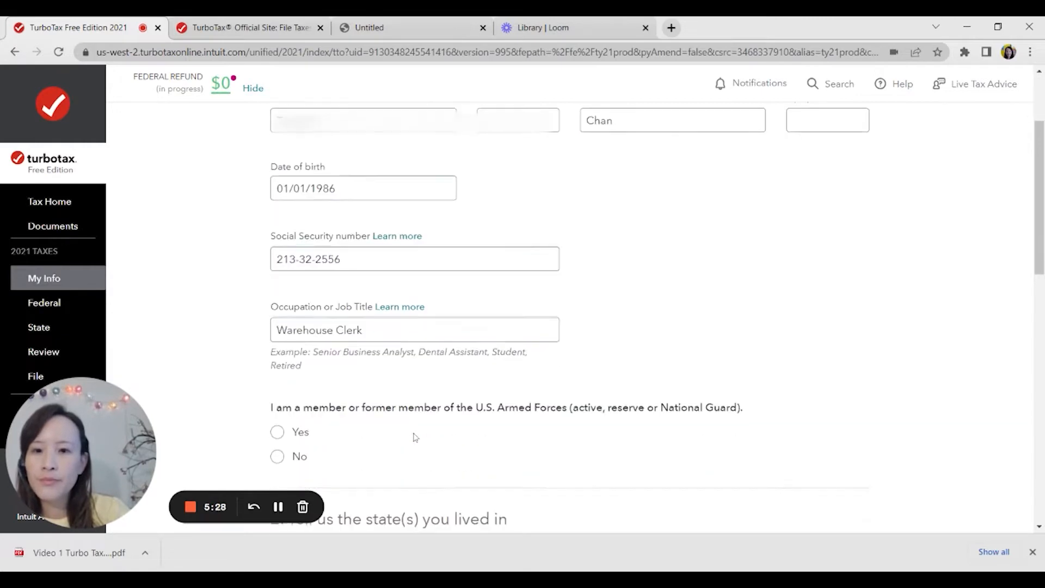
pyautogui.scroll(-2, 417, 436)
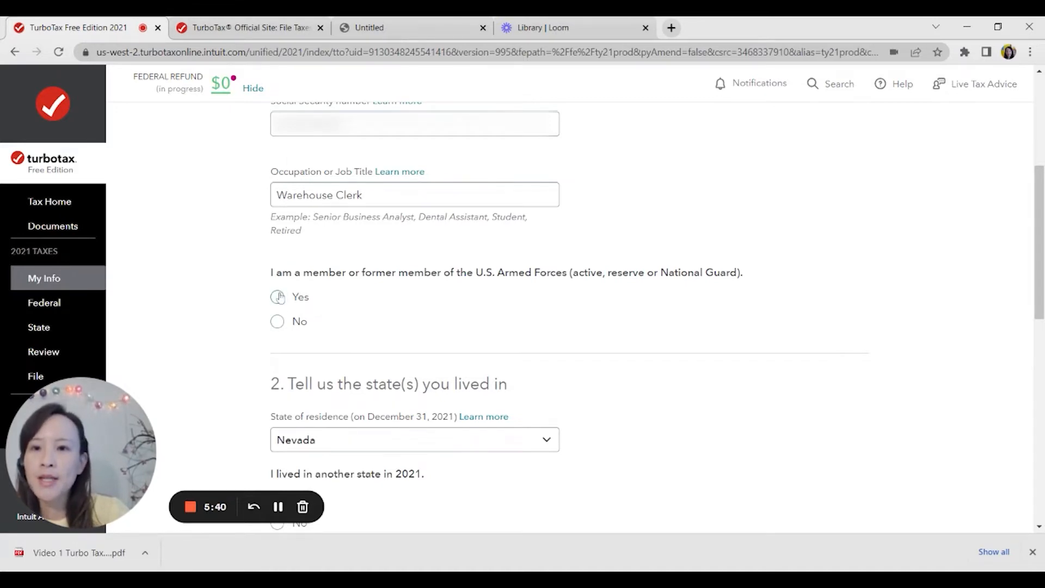
pyautogui.click(277, 321)
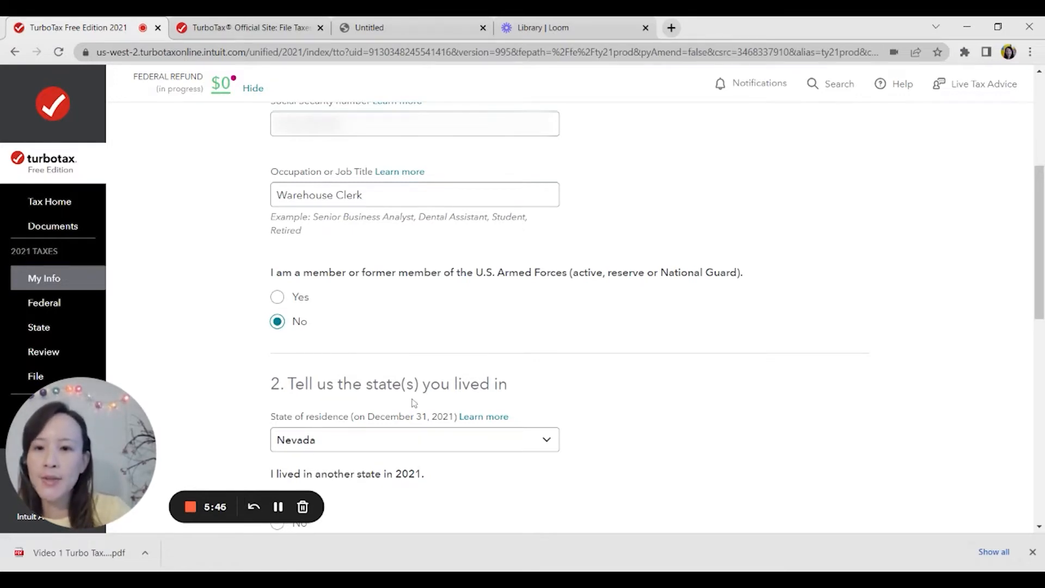
pyautogui.scroll(-1, 433, 409)
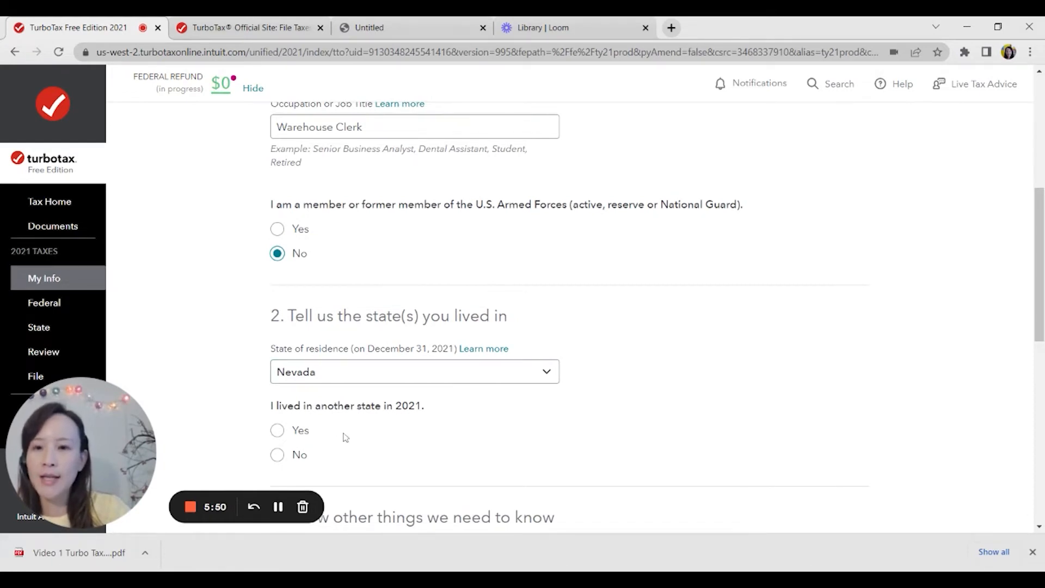
pyautogui.scroll(-4, 431, 396)
pyautogui.scroll(4, 427, 397)
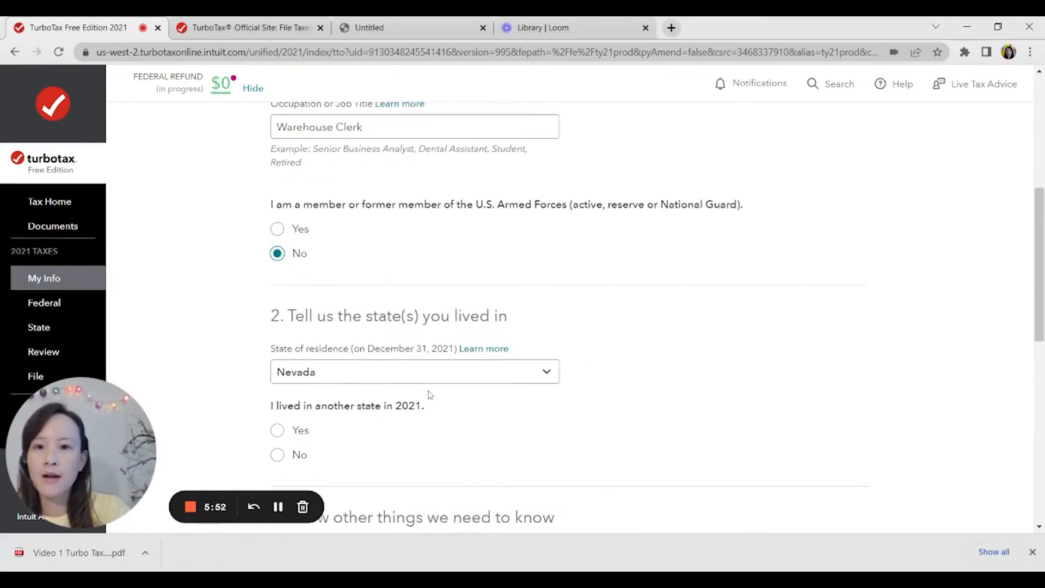
pyautogui.click(455, 368)
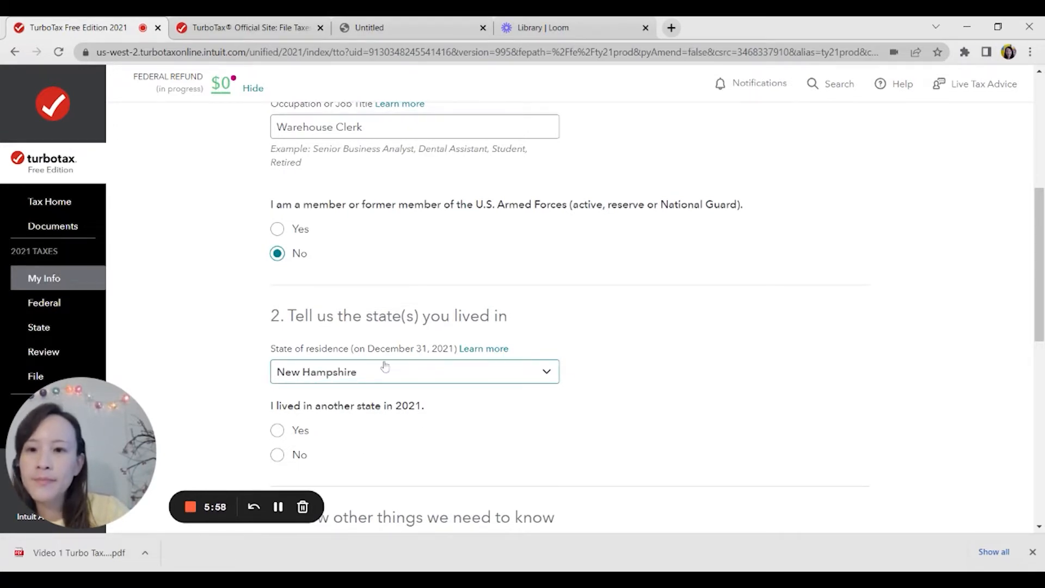
pyautogui.click(338, 362)
# Answer No to living in another state and to being claimed as a dependent
pyautogui.scroll(-2, 360, 425)
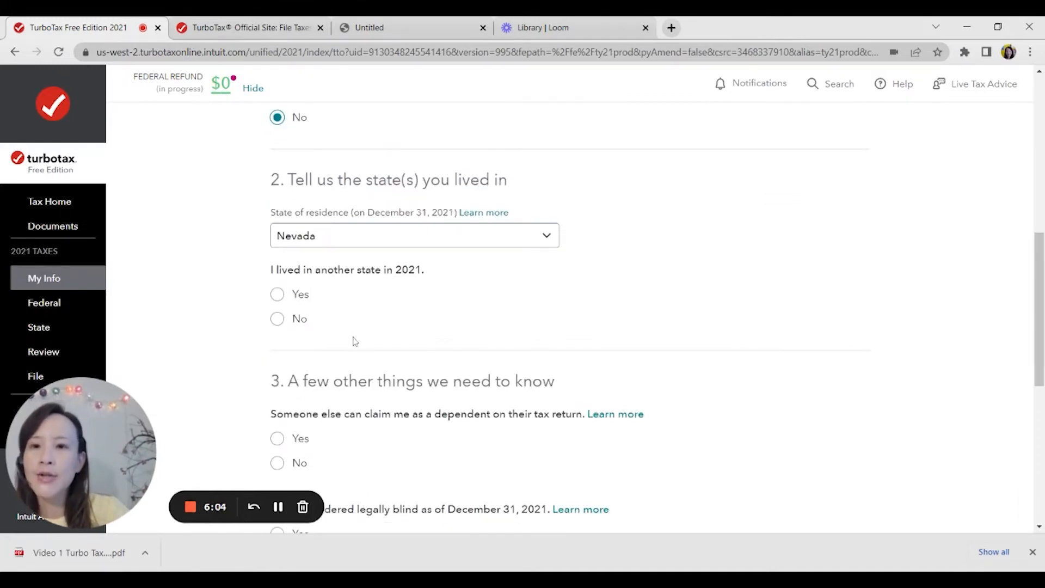
pyautogui.click(277, 319)
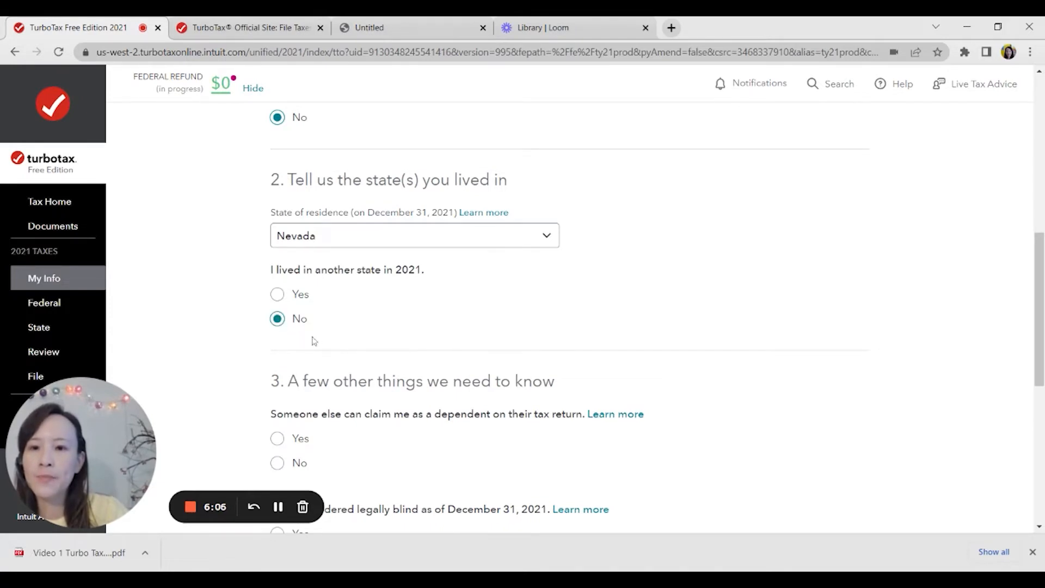
pyautogui.scroll(-4, 348, 348)
pyautogui.scroll(3, 348, 347)
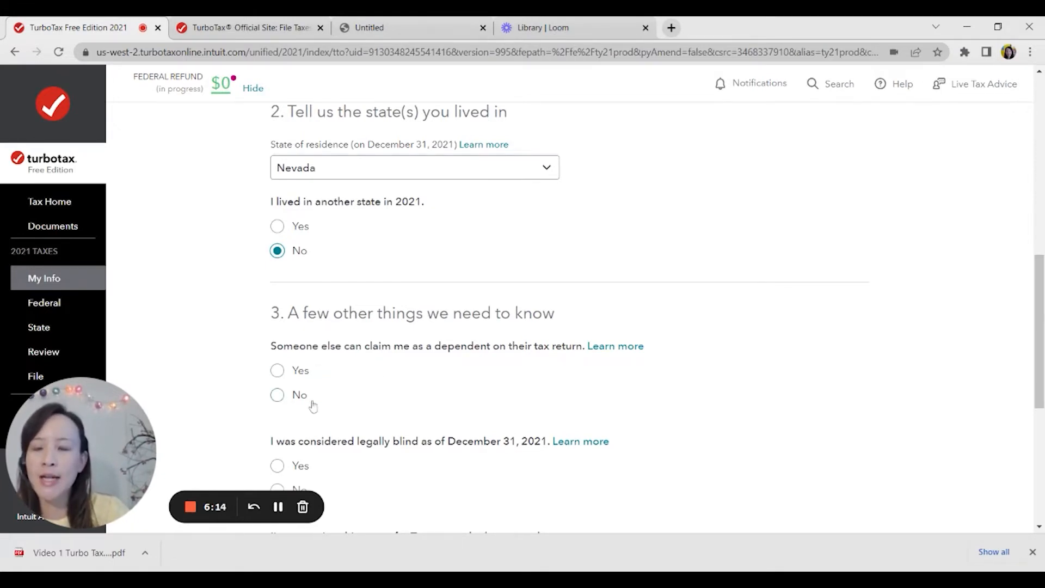
pyautogui.click(277, 401)
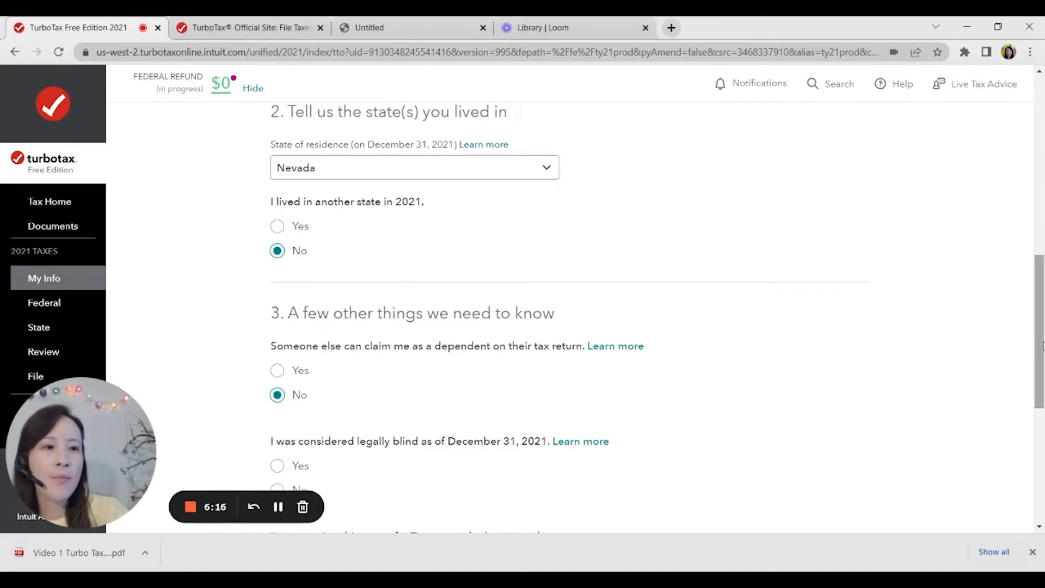
pyautogui.moveTo(1041, 347); pyautogui.dragTo(1042, 411)
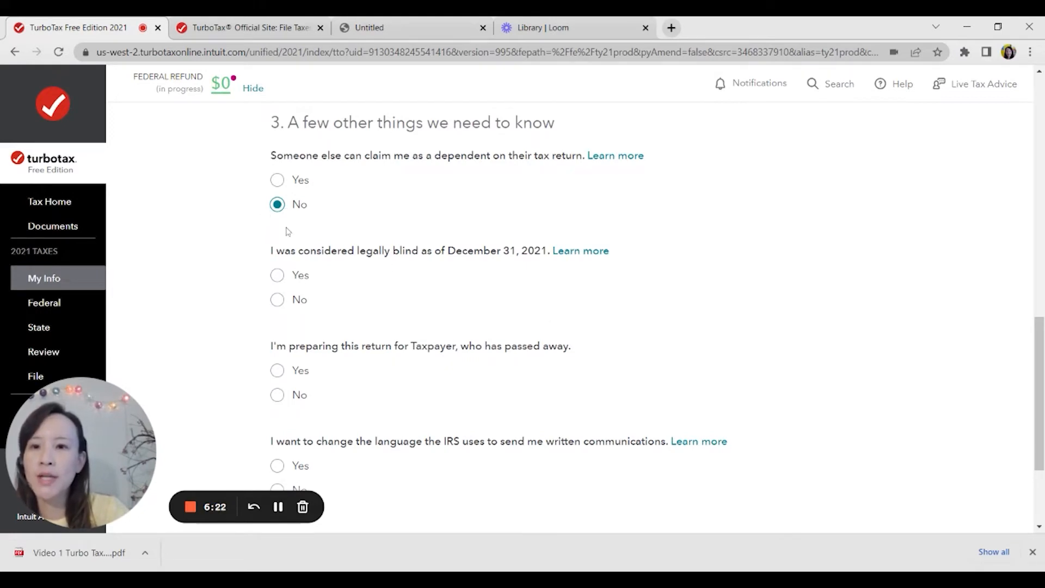
# Answer No to legally blind and deceased-taxpayer questions, keep IRS language, and submit
pyautogui.click(277, 299)
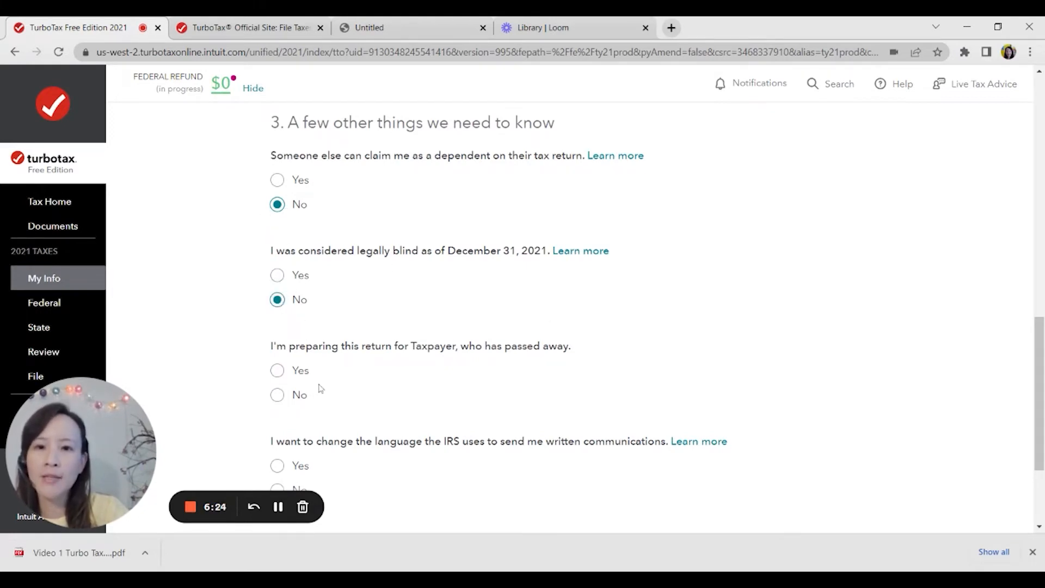
pyautogui.click(279, 394)
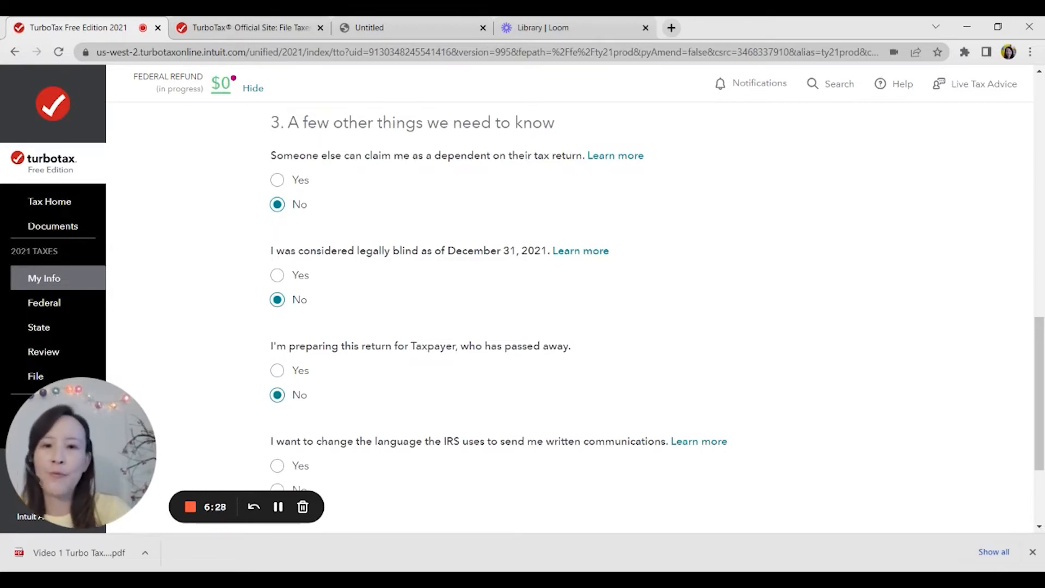
pyautogui.scroll(-3, 370, 387)
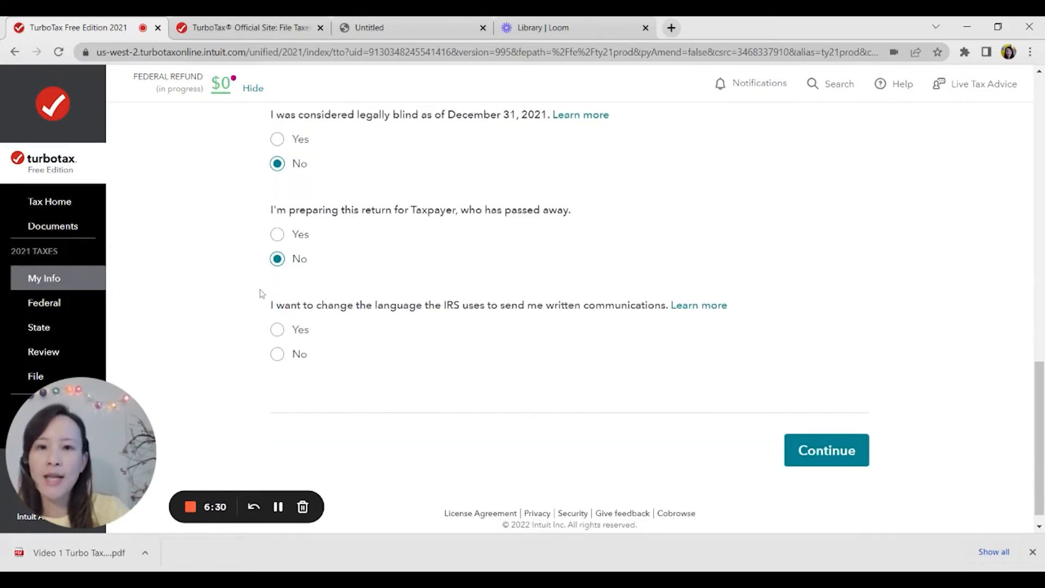
pyautogui.click(279, 355)
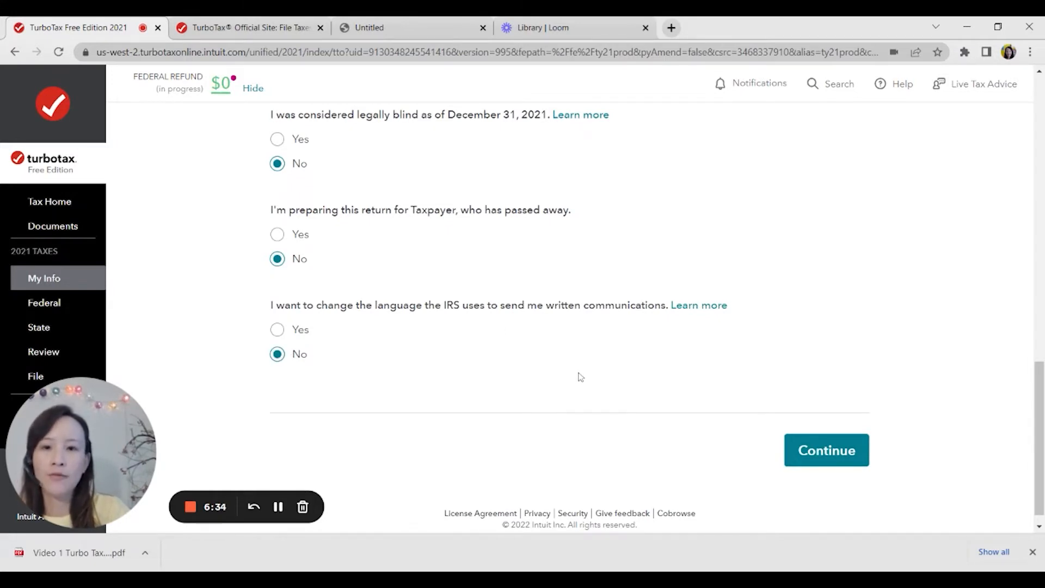
pyautogui.click(816, 456)
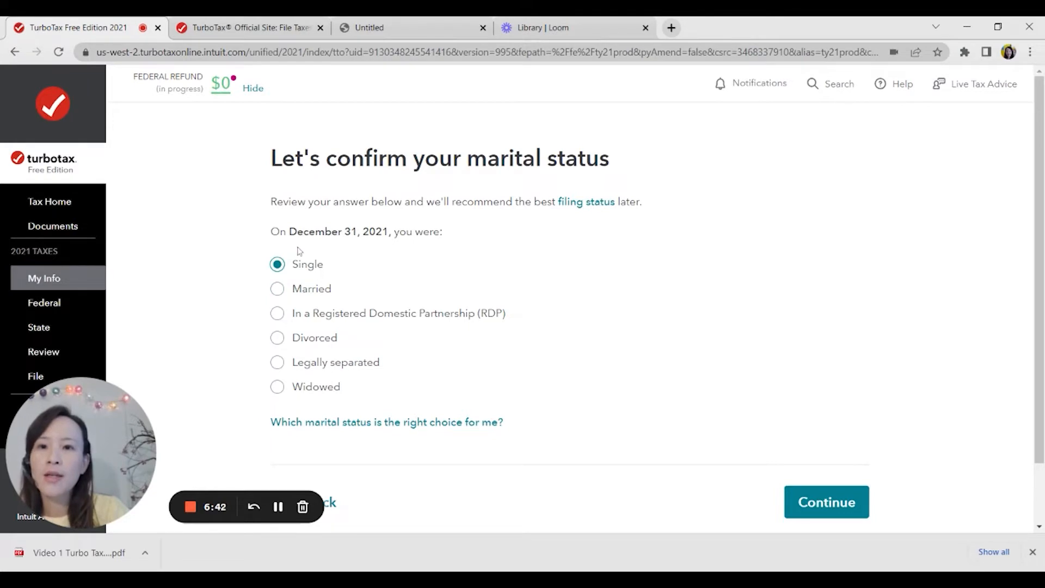
# Confirm Single marital status and answer No to having dependents
pyautogui.click(811, 496)
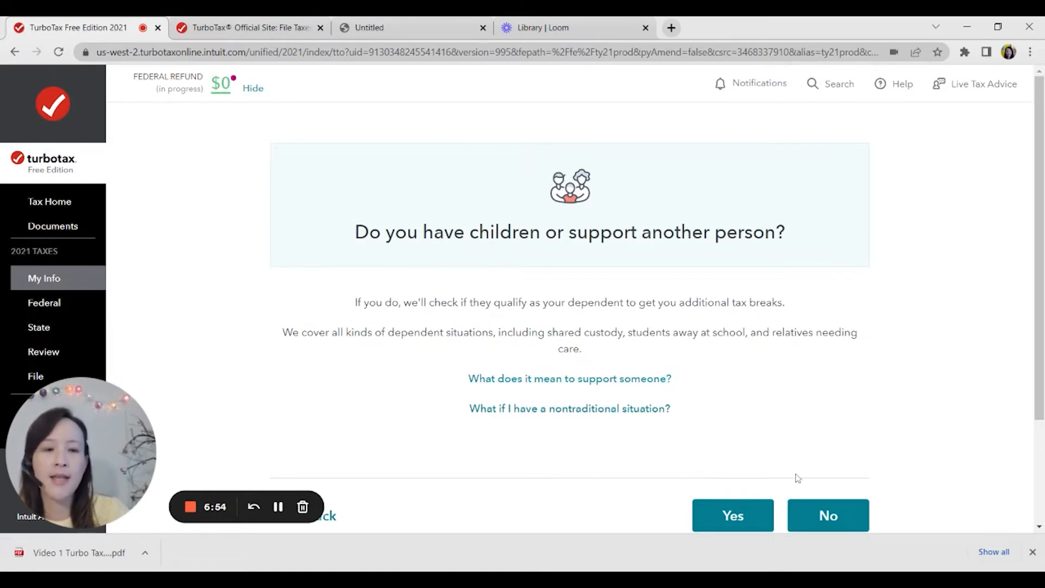
pyautogui.click(836, 516)
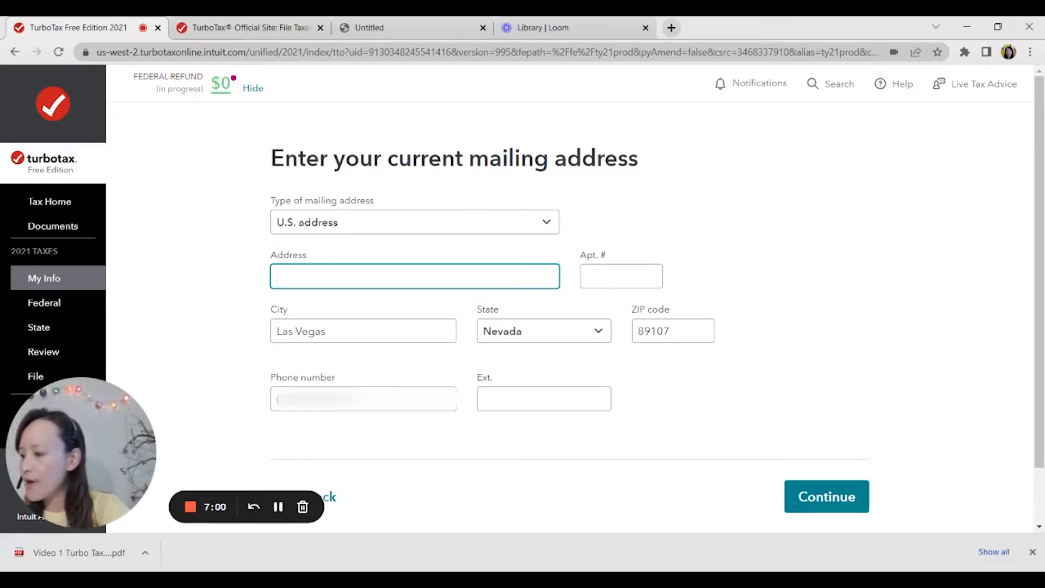
# Enter 123 Burger Ave as the street address and confirm it as entered
pyautogui.write('123')
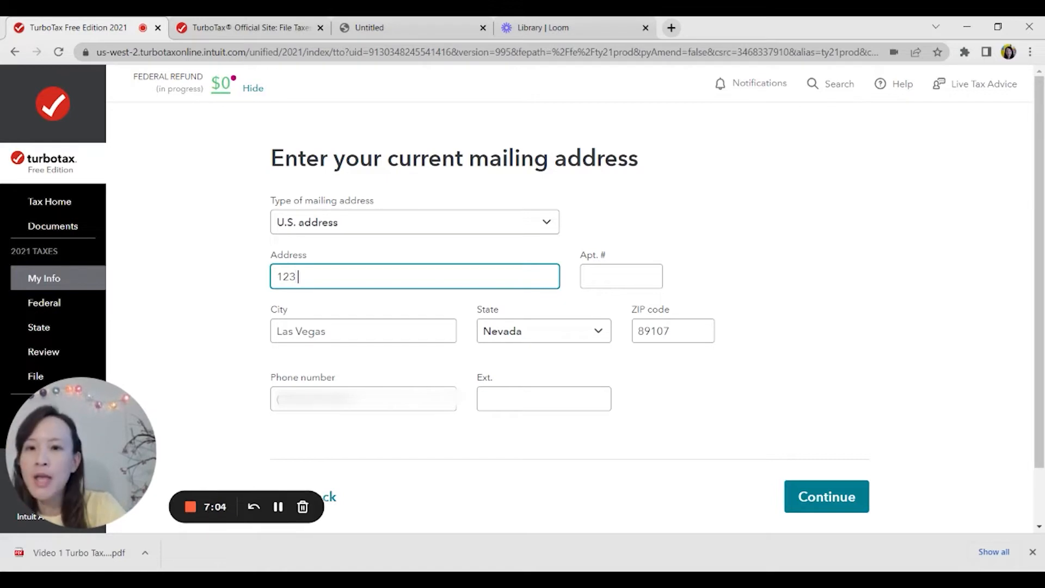
pyautogui.write(' Burger A')
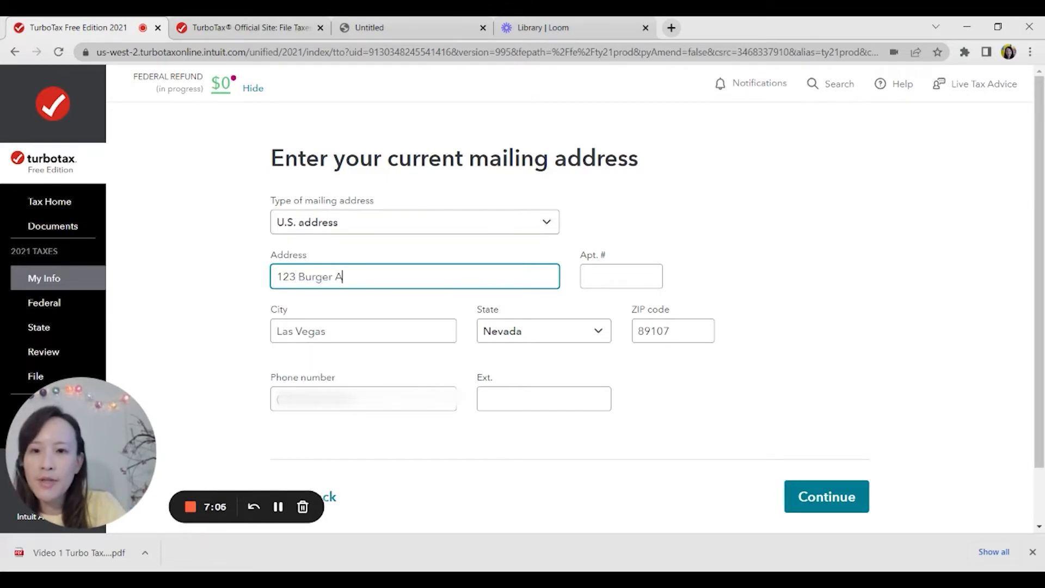
pyautogui.write('n')
pyautogui.press('BackSpace')
pyautogui.write('ve')
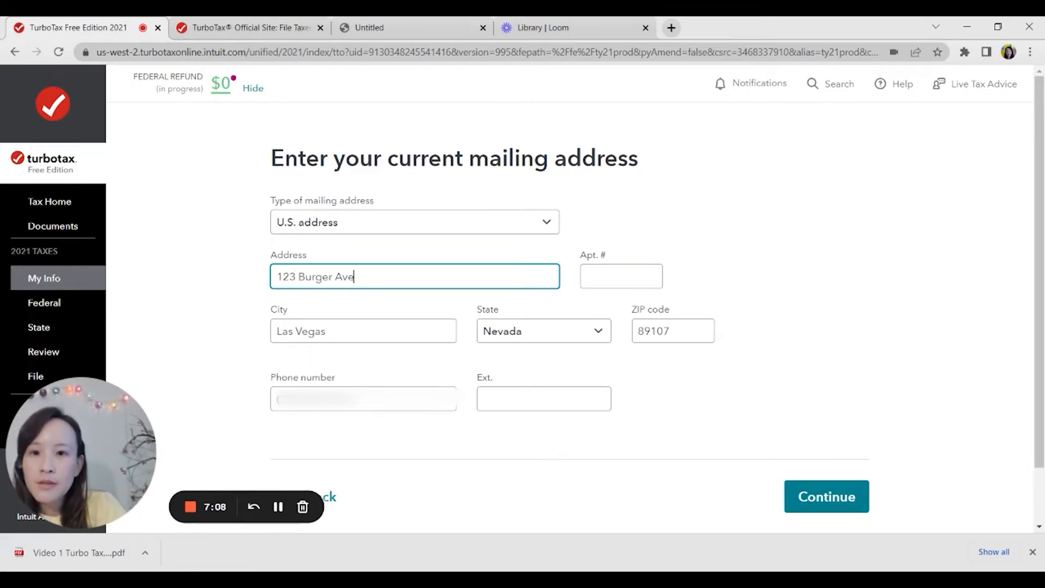
pyautogui.press('Tab')
pyautogui.press('Tab')
pyautogui.press('Tab')
pyautogui.press('Tab')
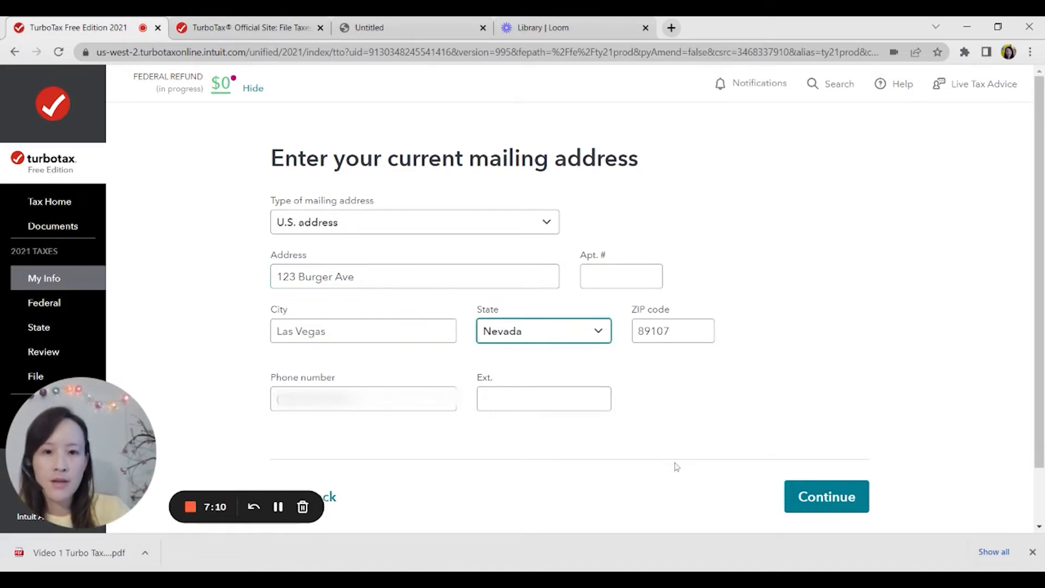
pyautogui.press('Tab')
pyautogui.press('Tab')
pyautogui.press('Tab')
pyautogui.press('Tab')
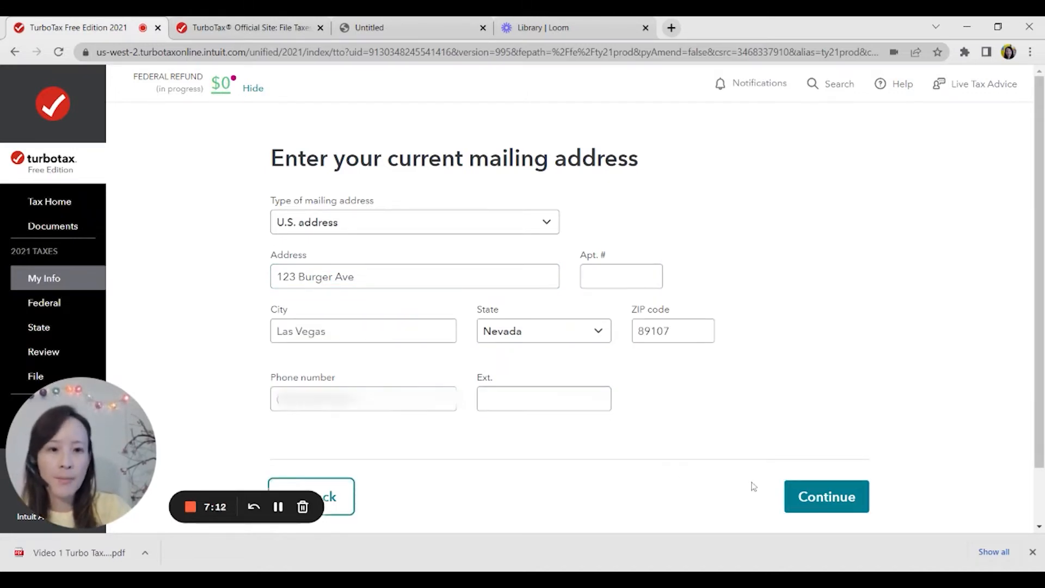
pyautogui.click(787, 493)
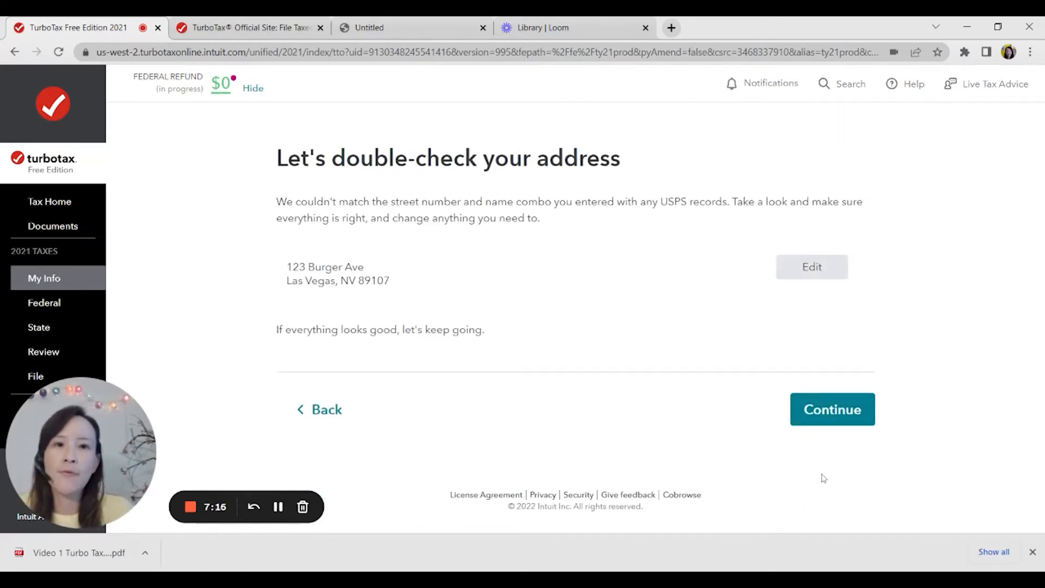
pyautogui.click(834, 416)
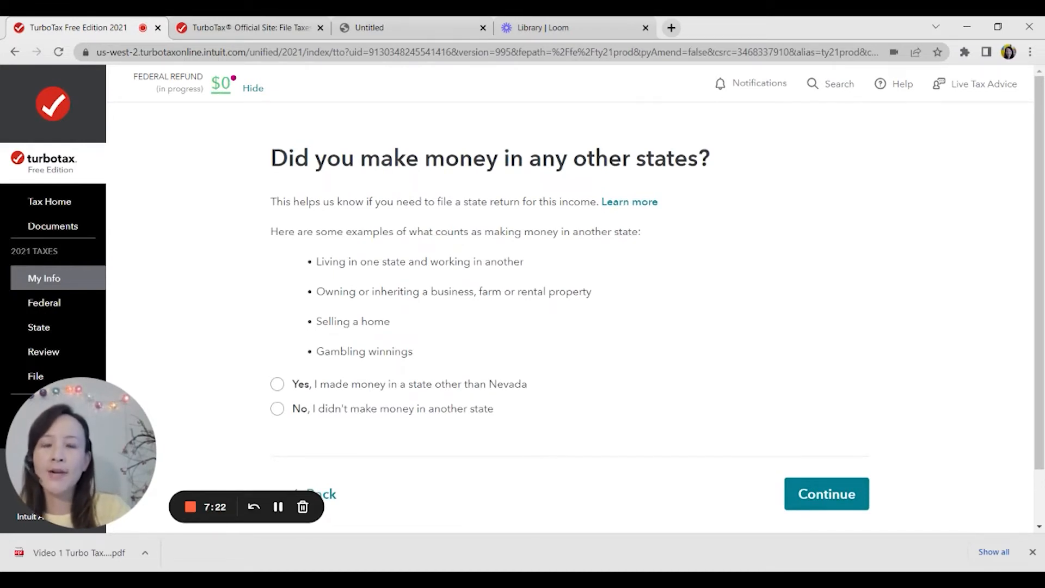
# Answer No to making money in another state and continue
pyautogui.click(277, 408)
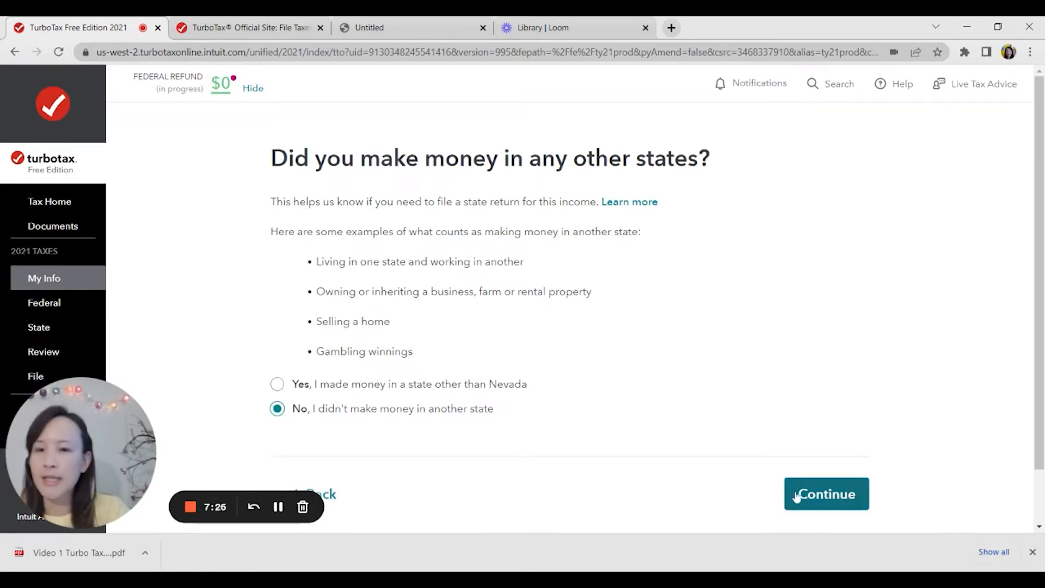
pyautogui.click(827, 493)
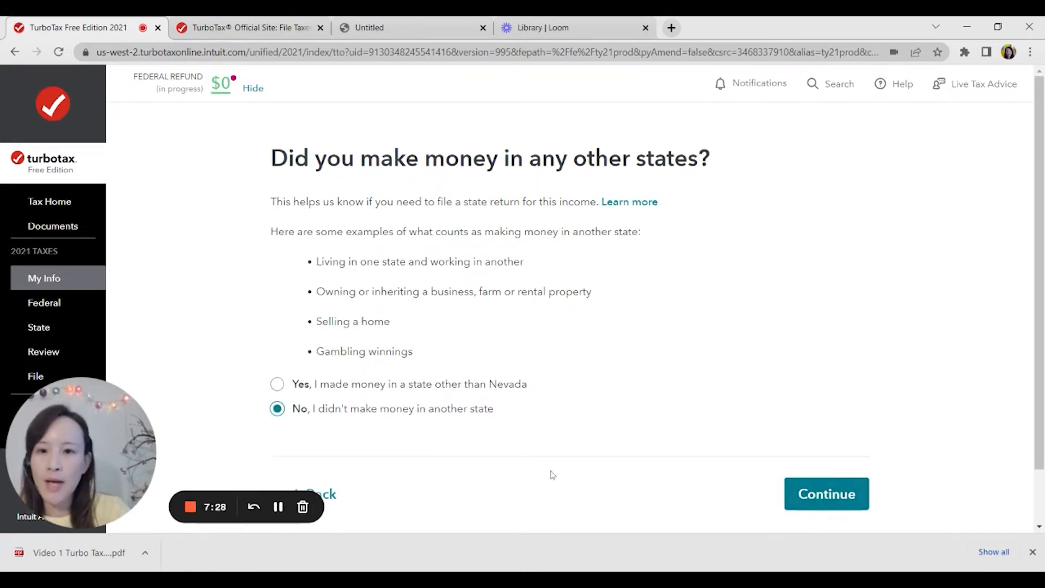
pyautogui.click(828, 494)
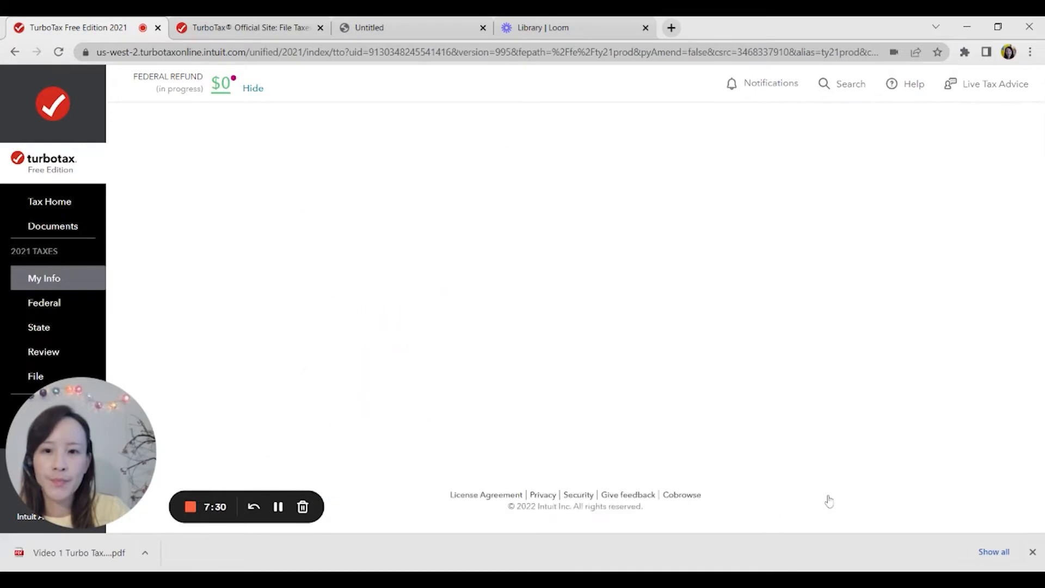
# Accept Single as the filing status and confirm the personal info summary
pyautogui.scroll(-2, 743, 412)
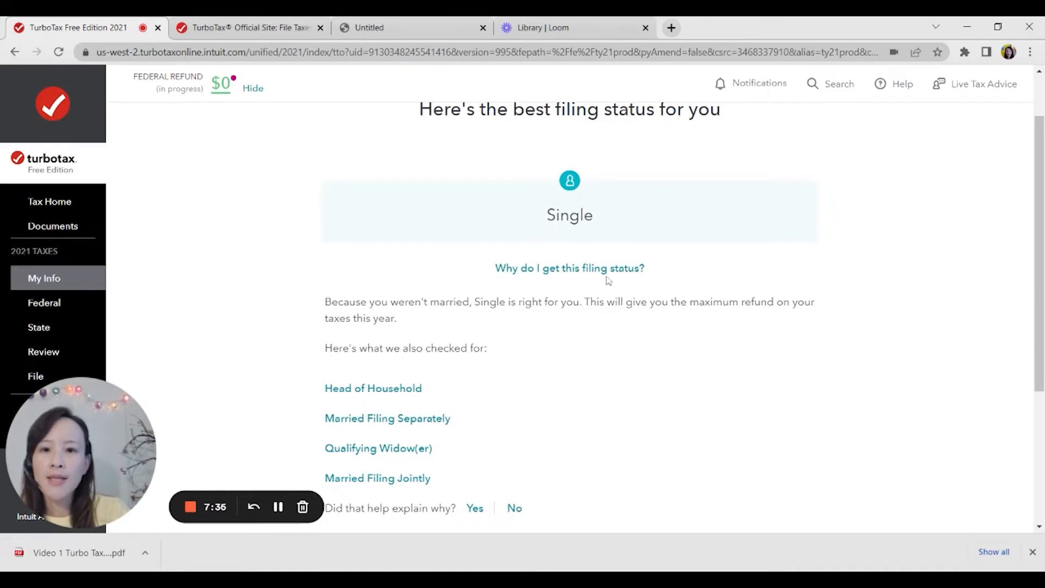
pyautogui.scroll(-3, 612, 294)
pyautogui.click(829, 412)
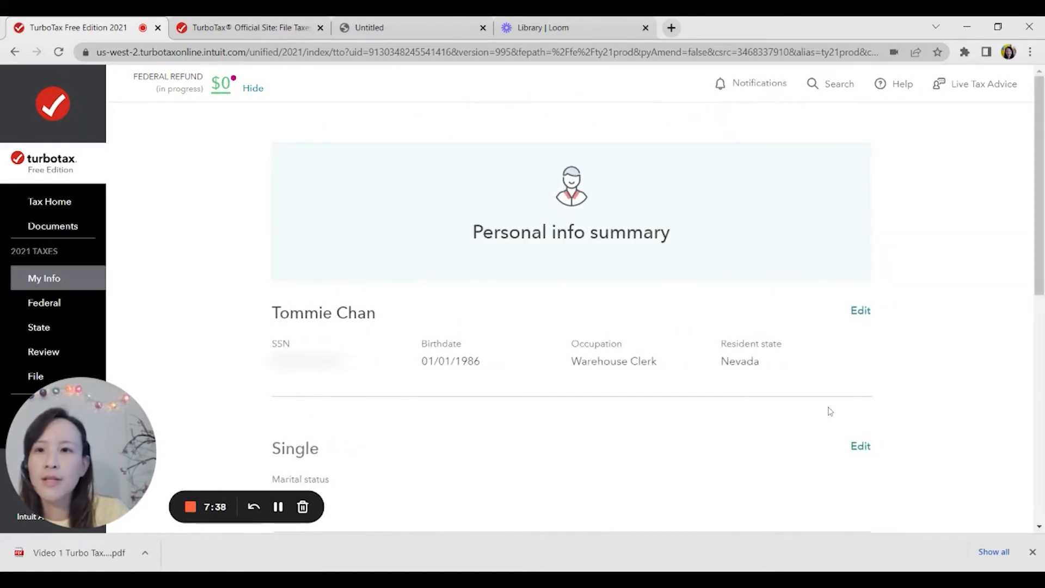
pyautogui.scroll(-9, 832, 411)
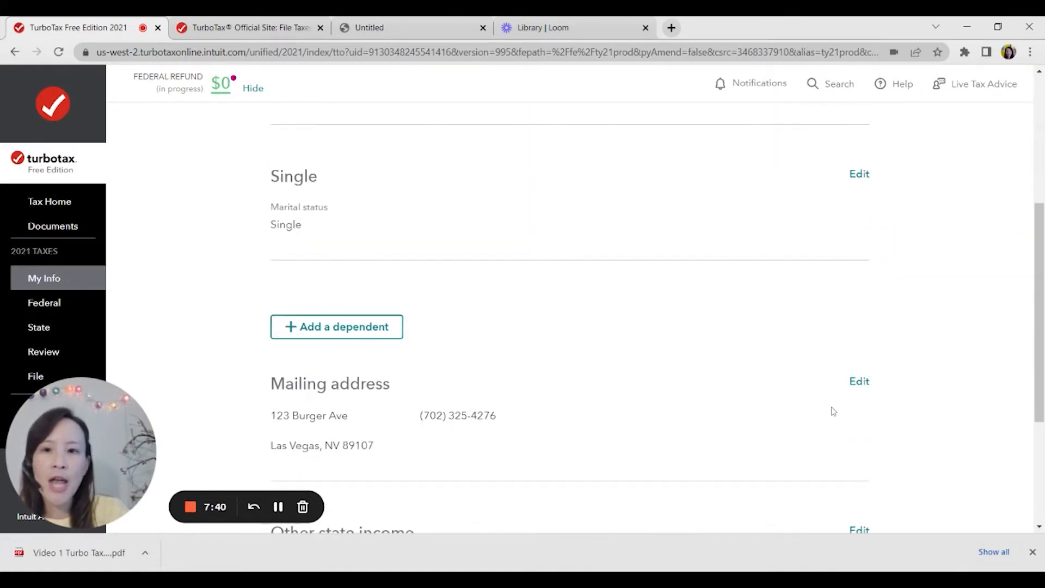
pyautogui.click(836, 445)
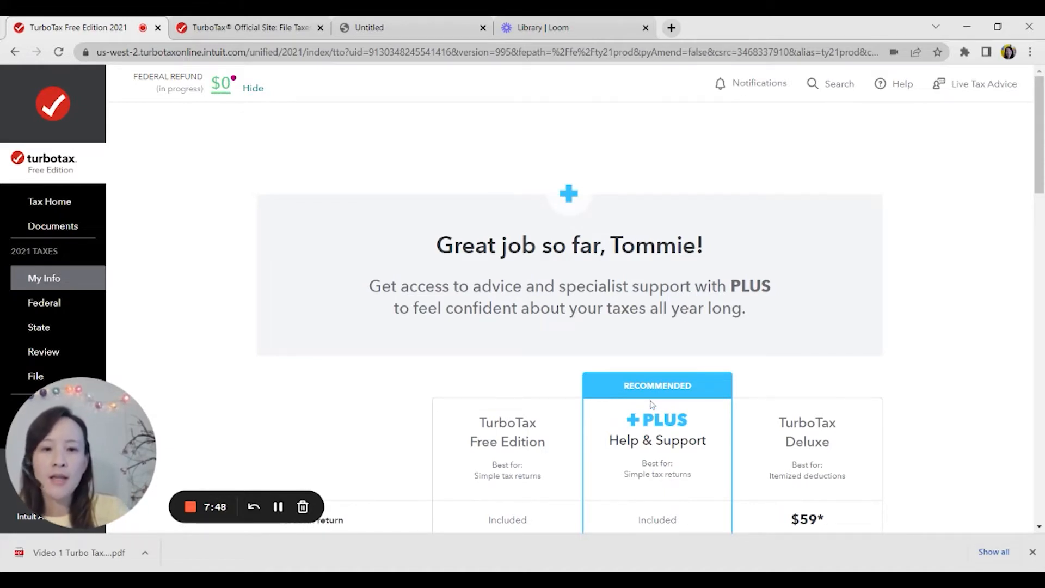
# Decline the TurboTax PLUS upgrade offer and stay on the free edition
pyautogui.scroll(-3, 674, 436)
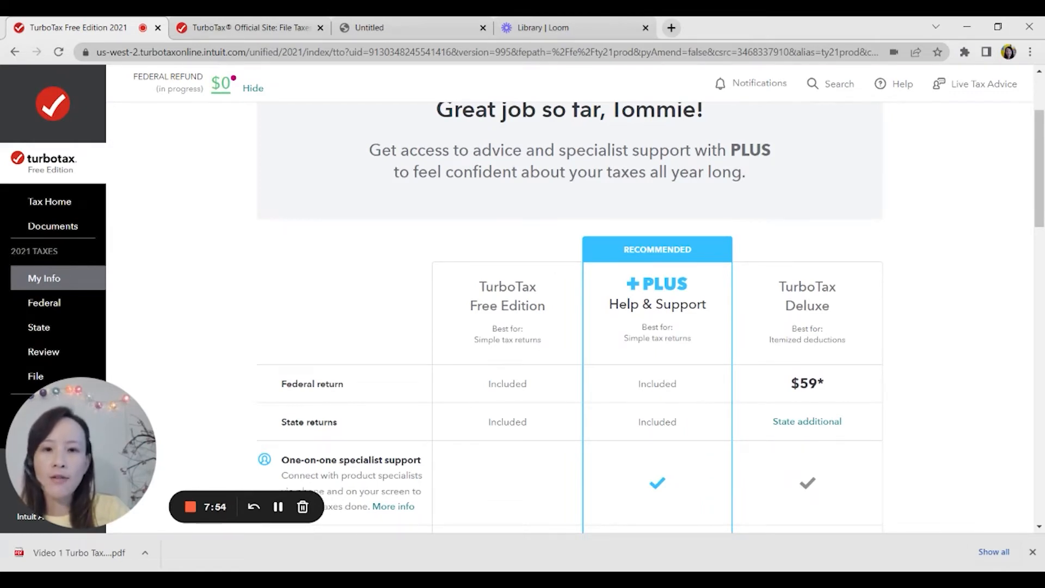
pyautogui.scroll(-10, 673, 433)
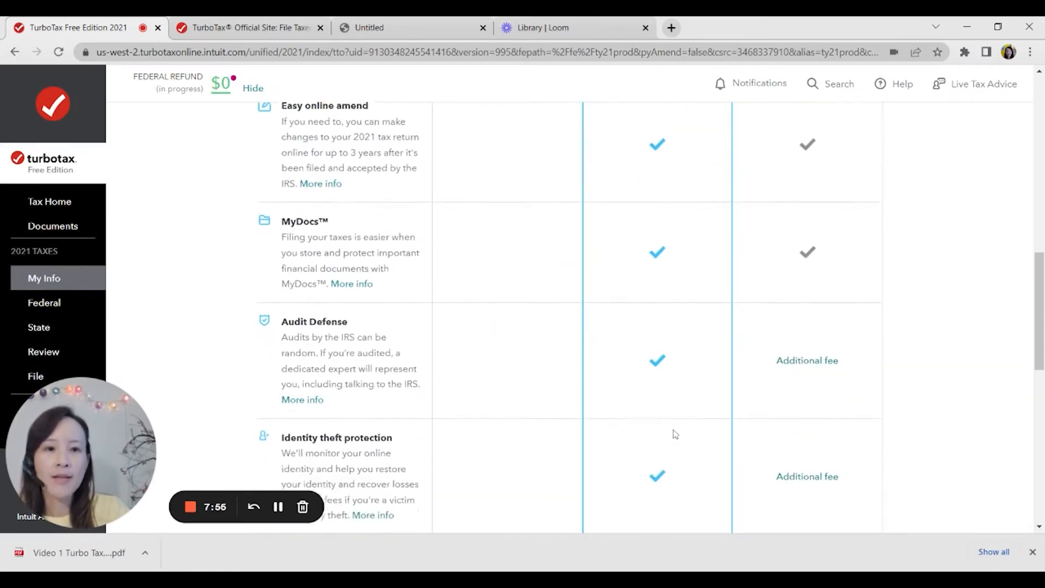
pyautogui.scroll(-8, 675, 434)
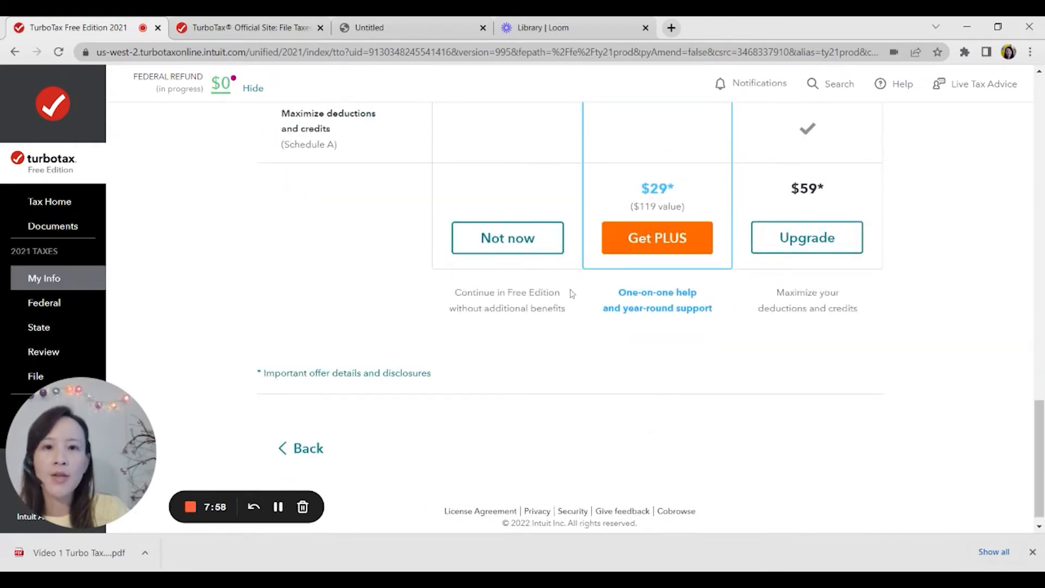
pyautogui.click(527, 246)
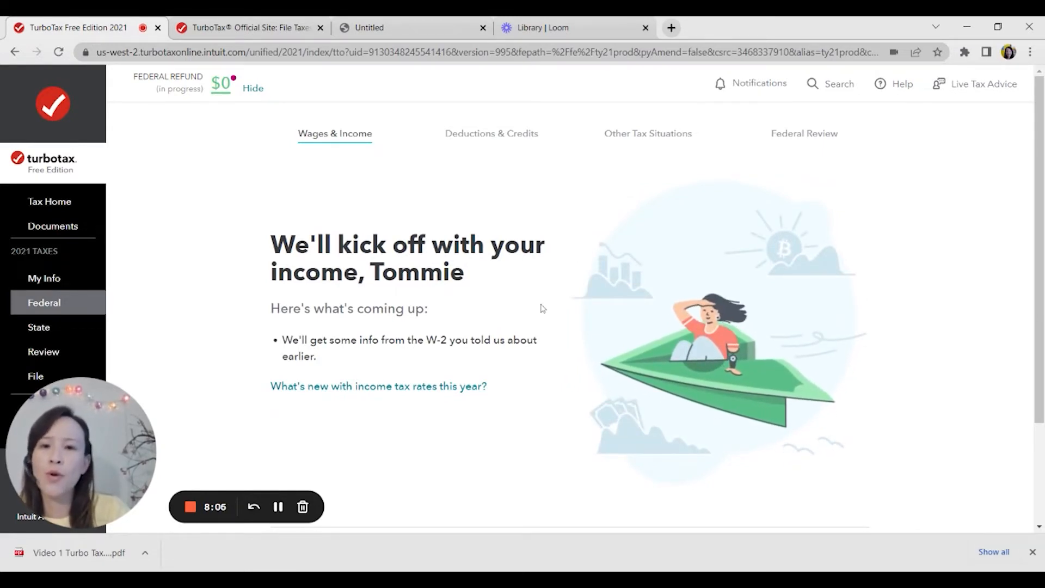
# Start the Wages & Income section and choose to work on the W-2
pyautogui.scroll(-3, 539, 310)
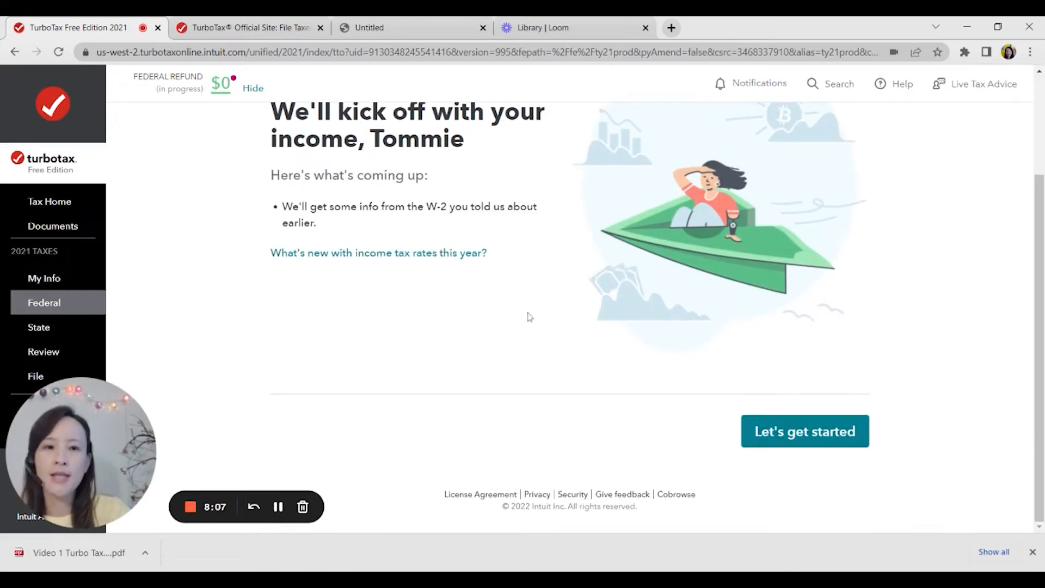
pyautogui.click(793, 431)
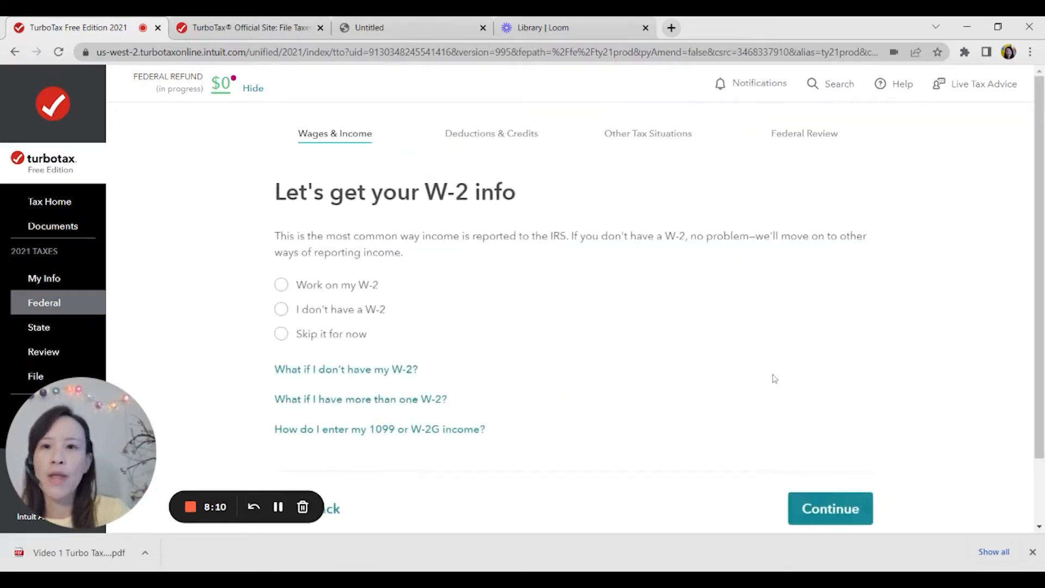
pyautogui.click(279, 286)
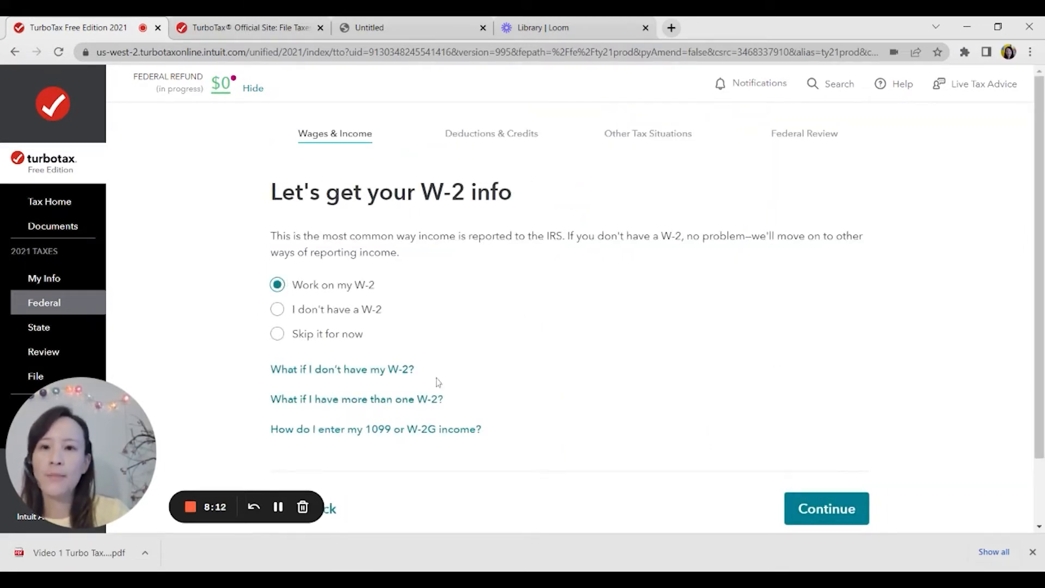
pyautogui.click(848, 520)
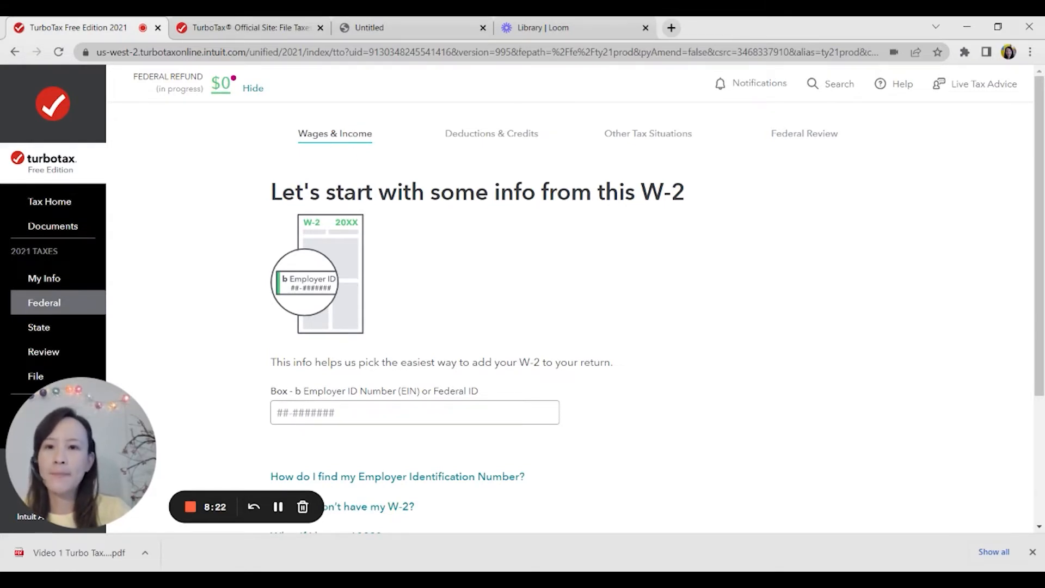
# Enter the employer ID number from the W-2 PDF and submit it
pyautogui.click(310, 415)
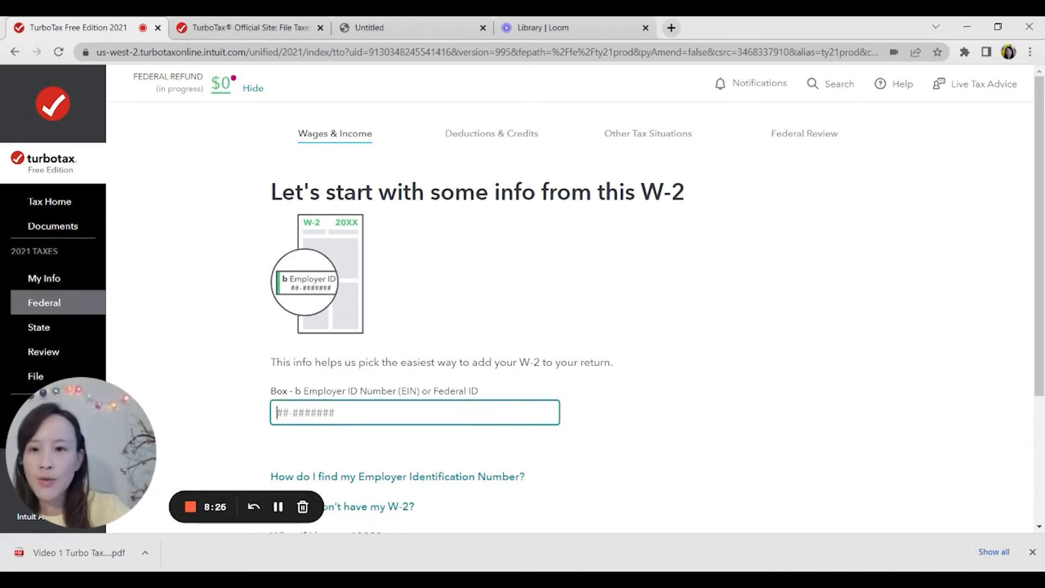
pyautogui.write('########')
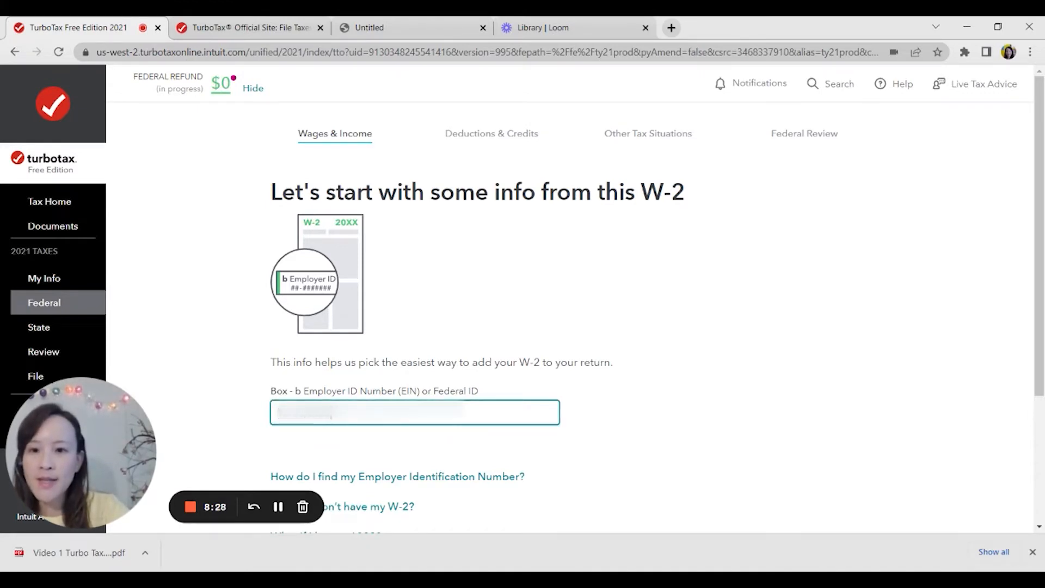
pyautogui.scroll(-3, 674, 490)
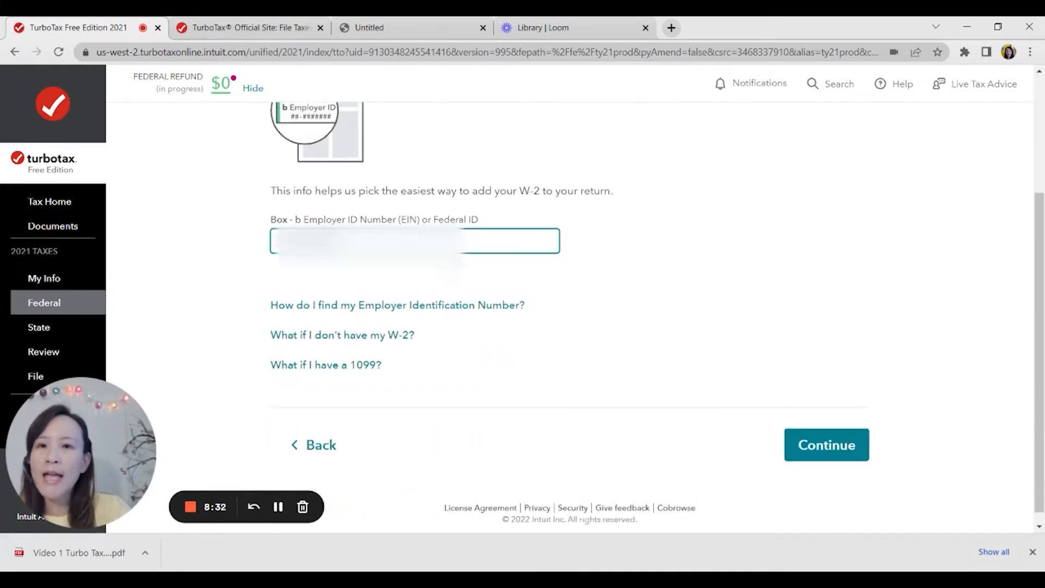
pyautogui.scroll(3, 452, 255)
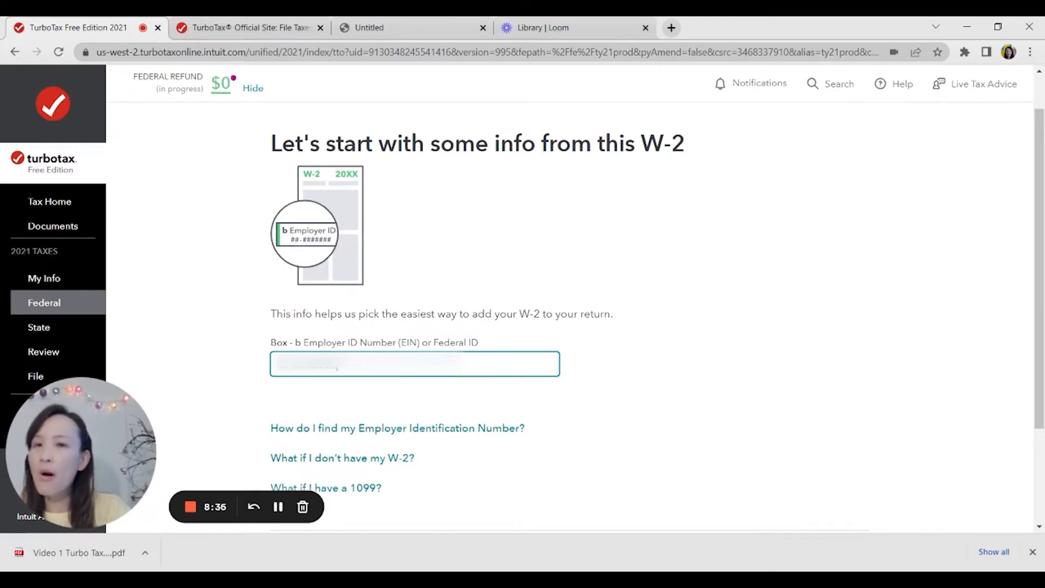
pyautogui.click(381, 30)
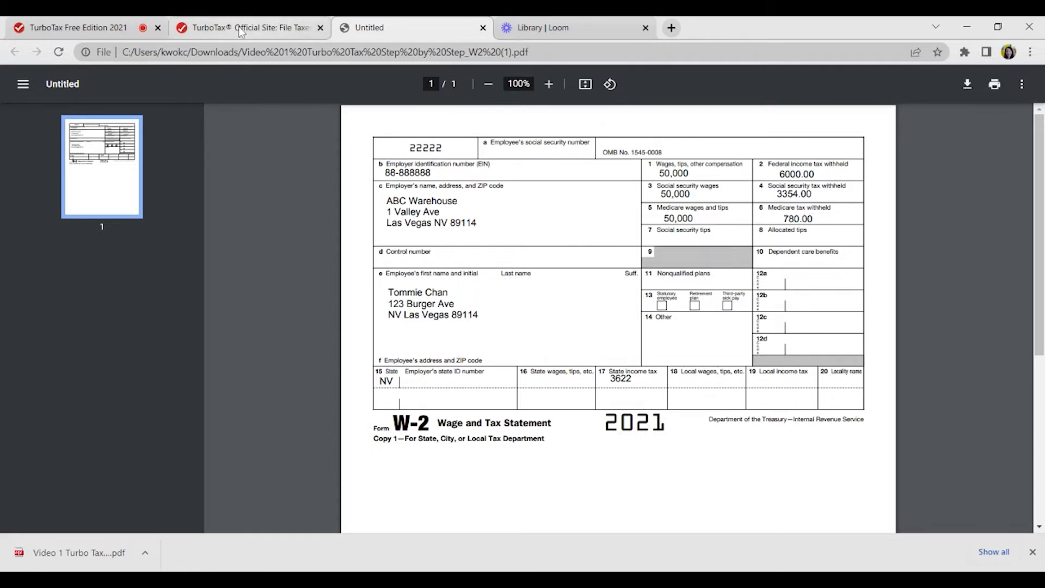
pyautogui.click(189, 27)
pyautogui.click(82, 28)
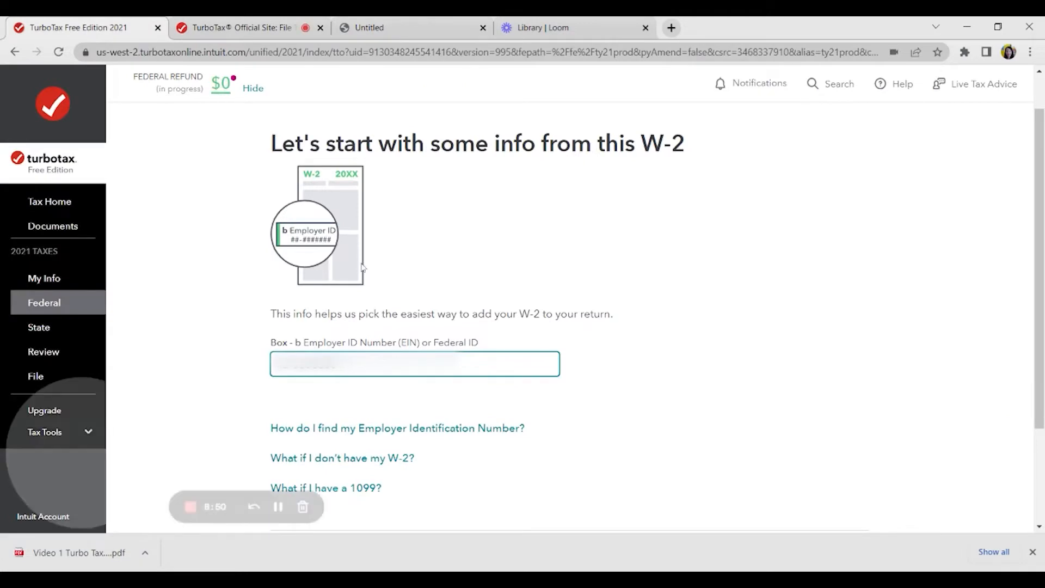
pyautogui.scroll(-3, 459, 334)
pyautogui.click(844, 433)
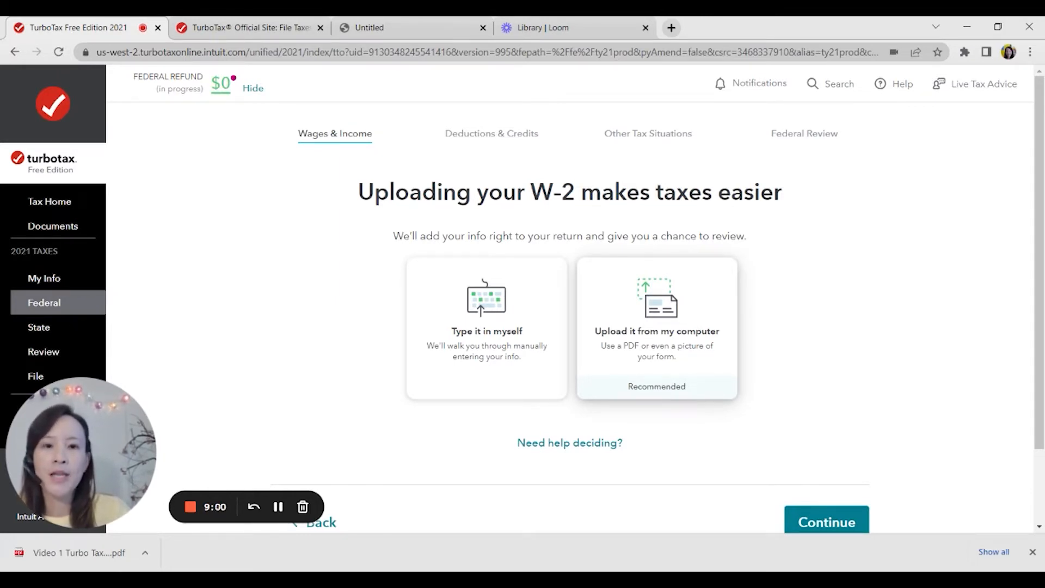
# Choose to type the W-2 in manually and enter employer name 'ABC Warehouse'
pyautogui.click(476, 354)
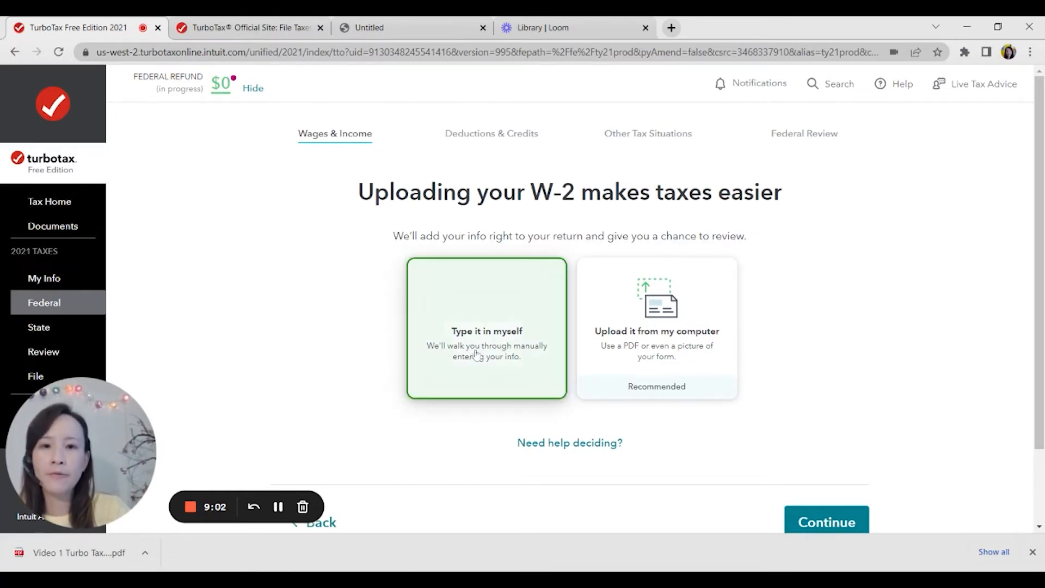
pyautogui.click(833, 522)
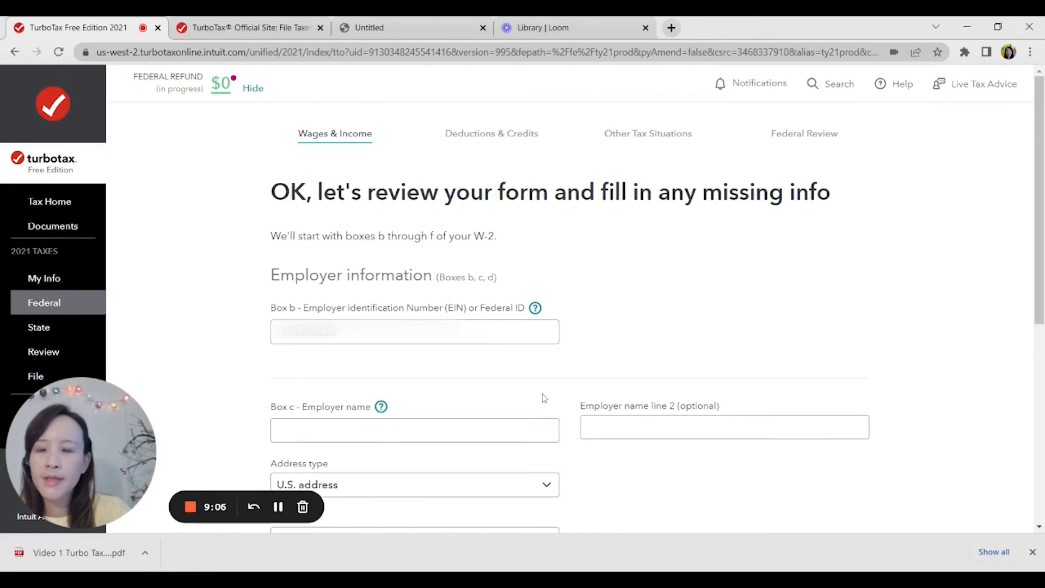
pyautogui.scroll(-1, 544, 398)
pyautogui.click(449, 373)
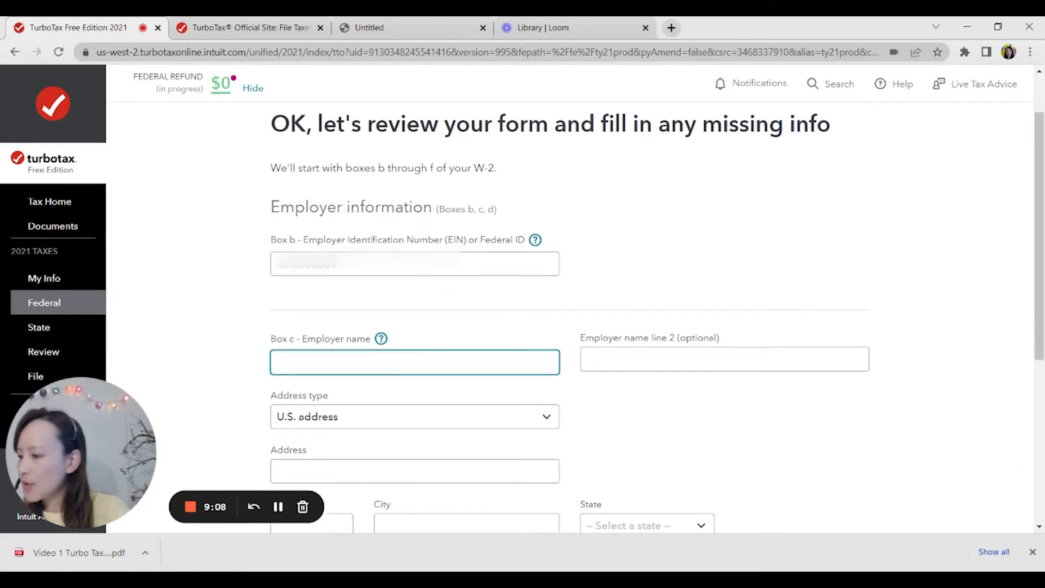
pyautogui.write('ABC')
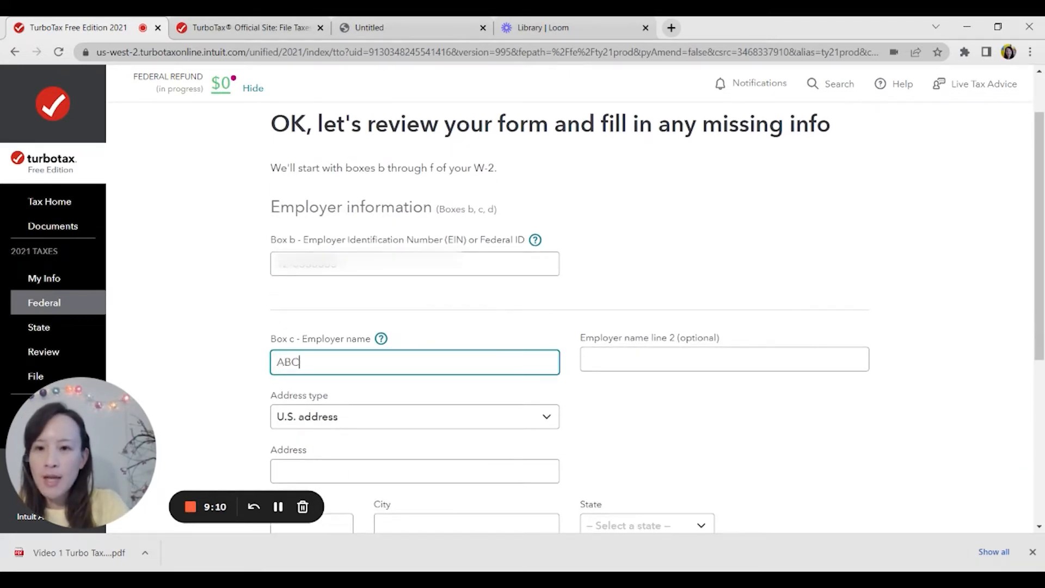
pyautogui.write(' Ware')
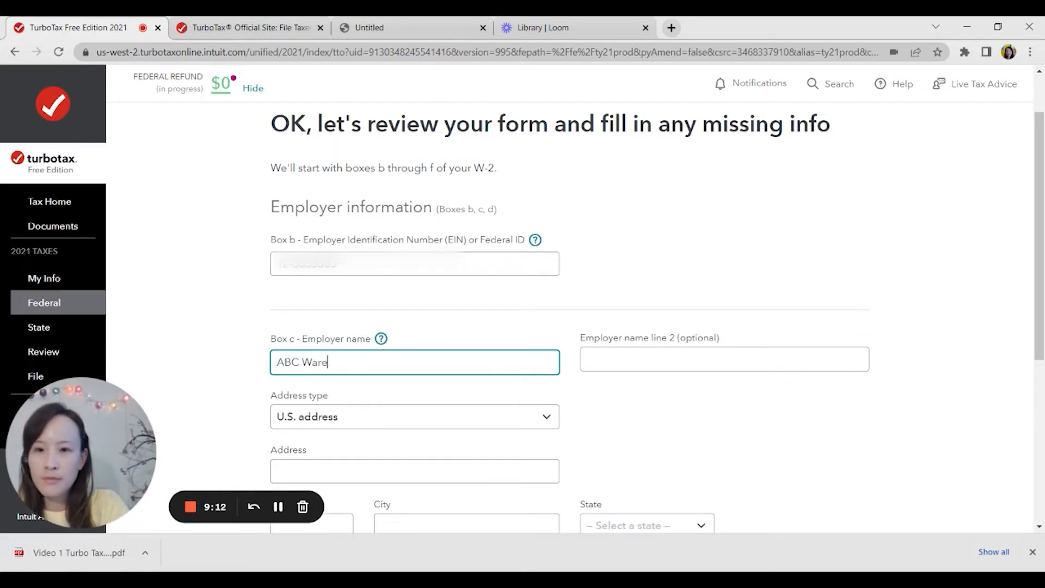
pyautogui.write('house')
pyautogui.press('Tab')
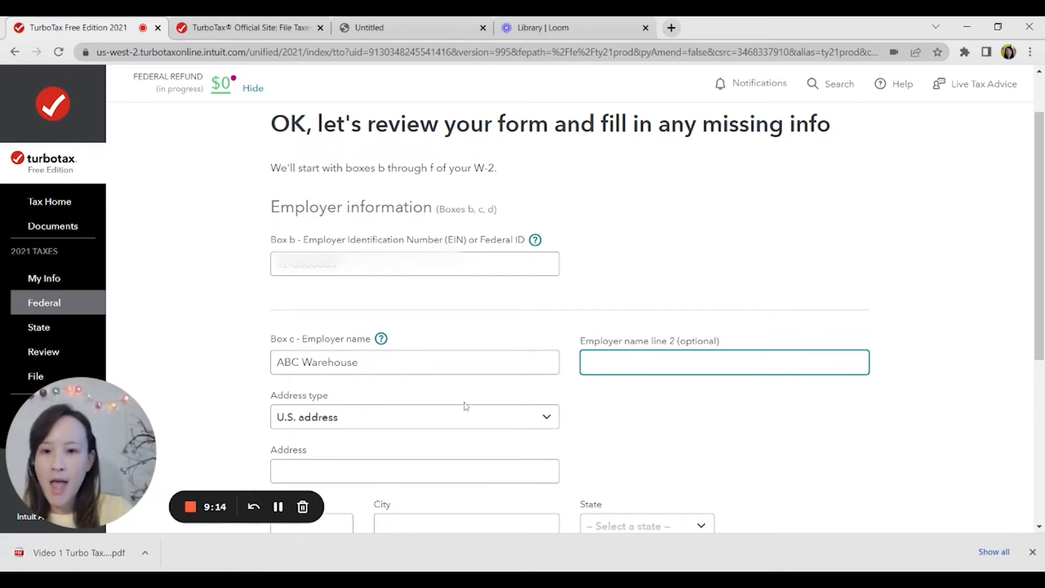
# Enter the employer's street address and ZIP so Las Vegas, Nevada autofills, then submit
pyautogui.click(434, 464)
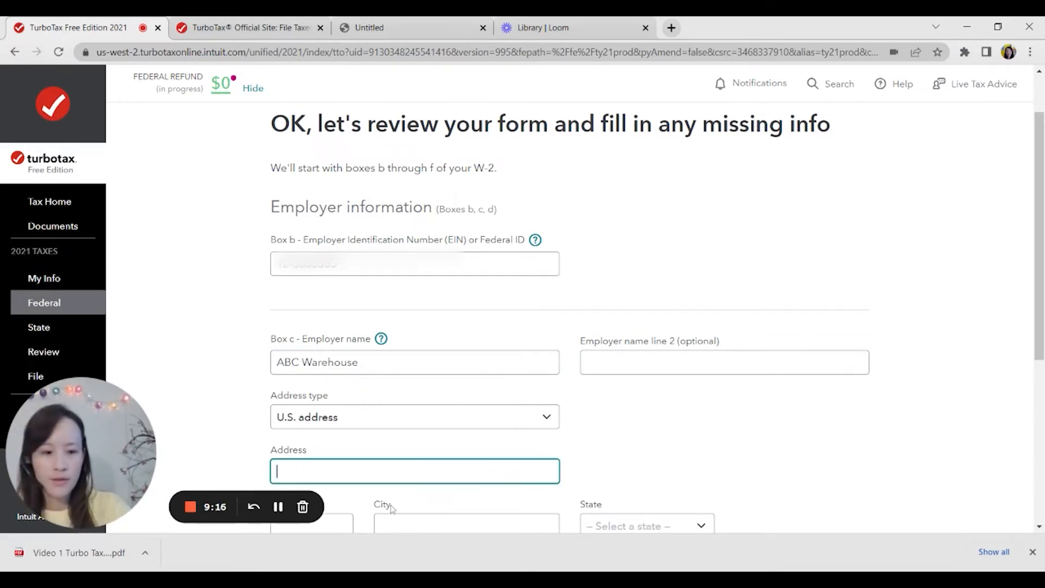
pyautogui.write('1 Valley Av')
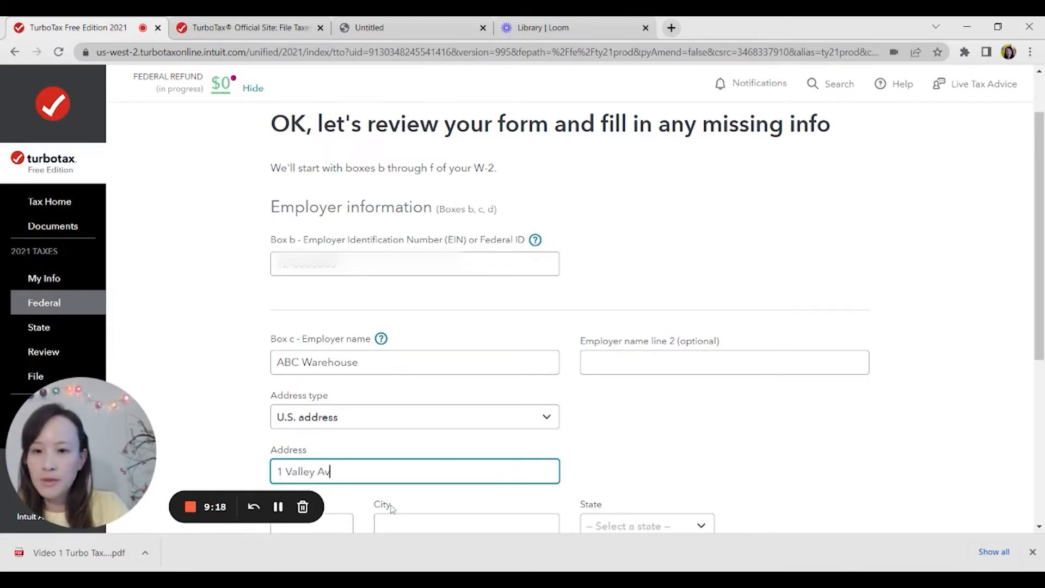
pyautogui.write('e')
pyautogui.scroll(-5, 356, 497)
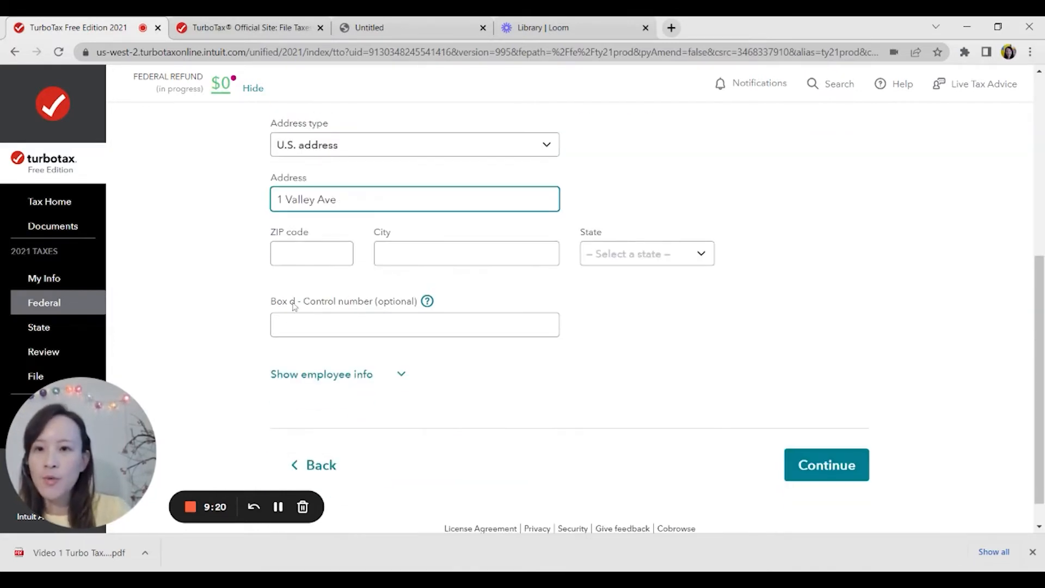
pyautogui.click(310, 253)
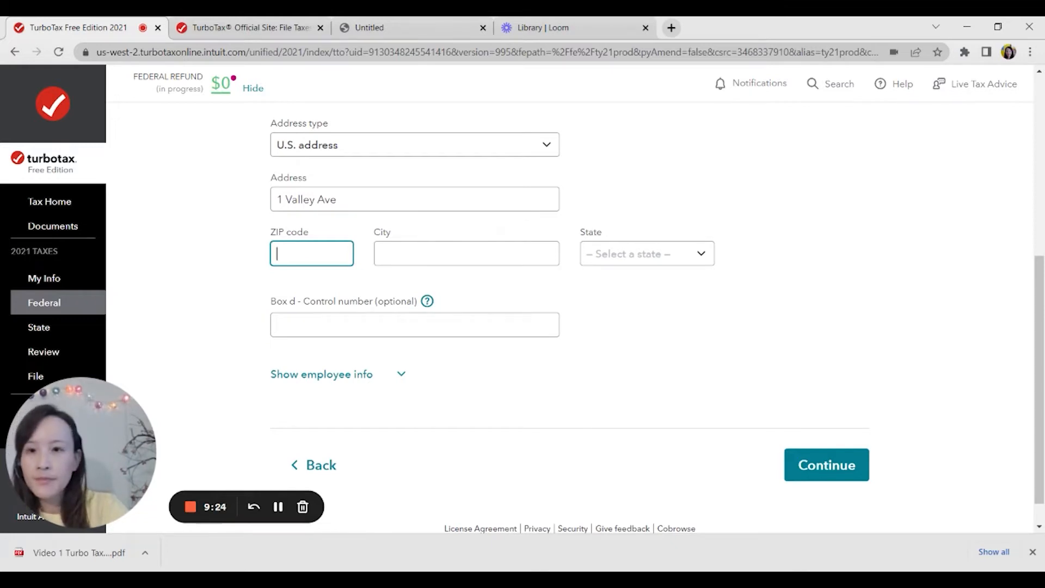
pyautogui.write('89114')
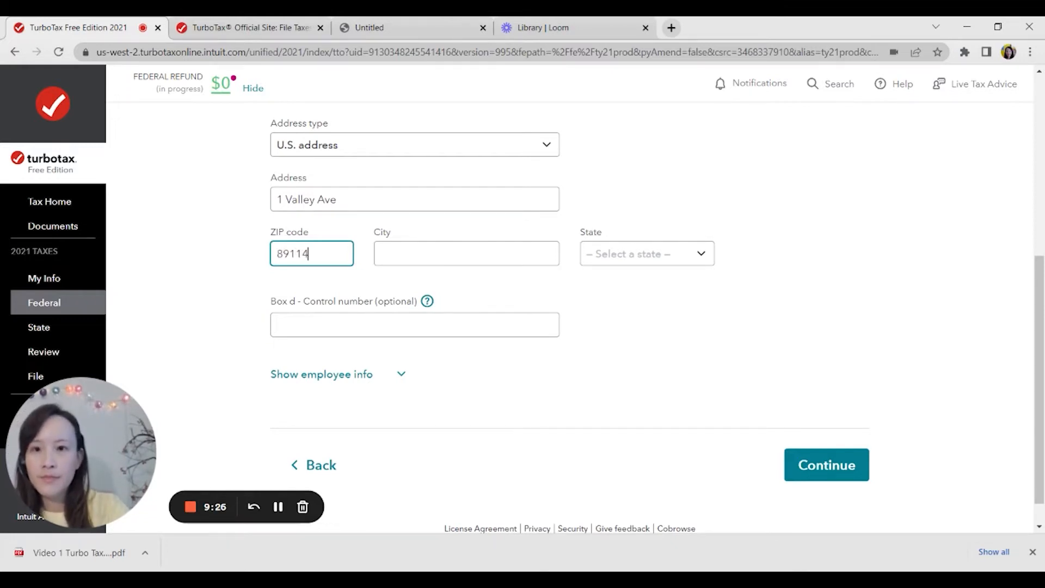
pyautogui.press('Tab')
pyautogui.write('L')
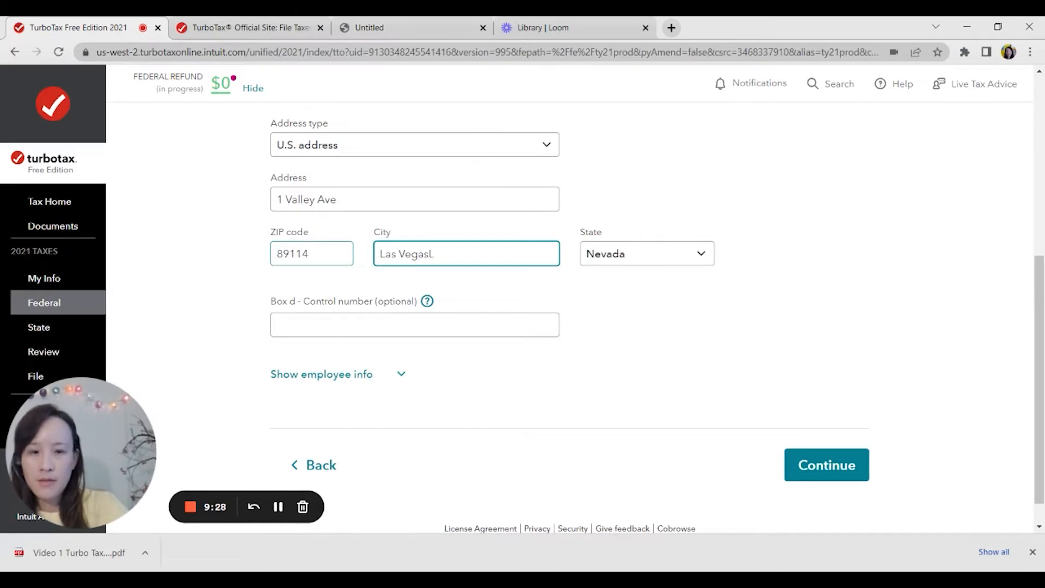
pyautogui.click(280, 325)
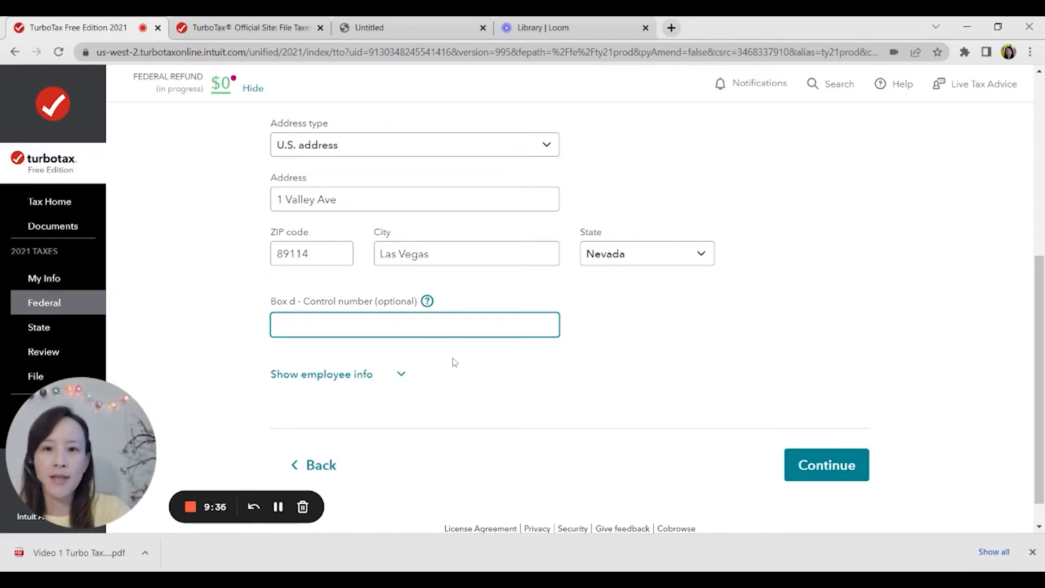
pyautogui.click(839, 473)
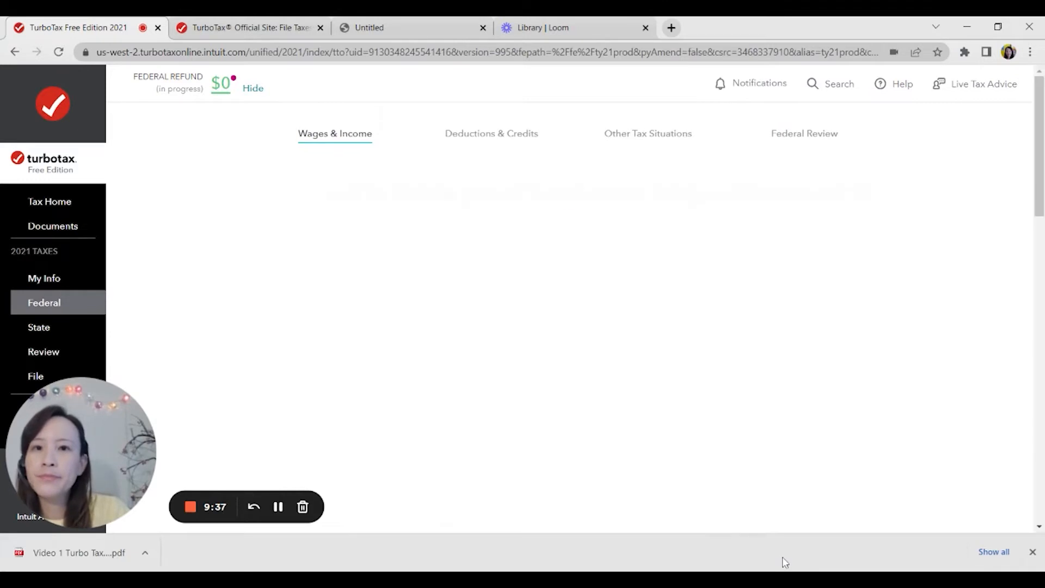
# Enter Box 1 wages of $50,000 and Box 2 federal withholding of $6,000 from the W-2 PDF
pyautogui.click(456, 330)
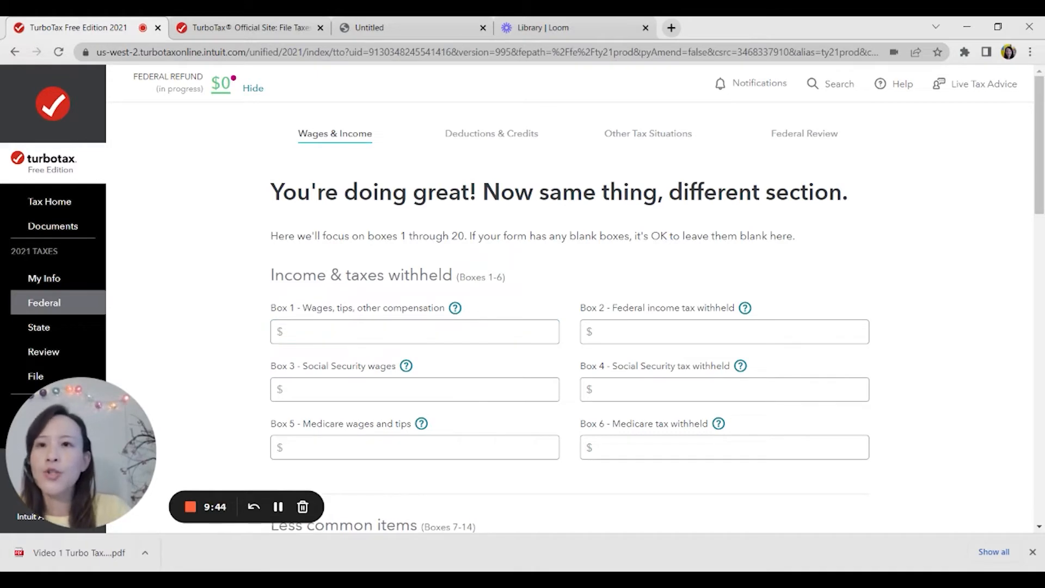
pyautogui.click(397, 22)
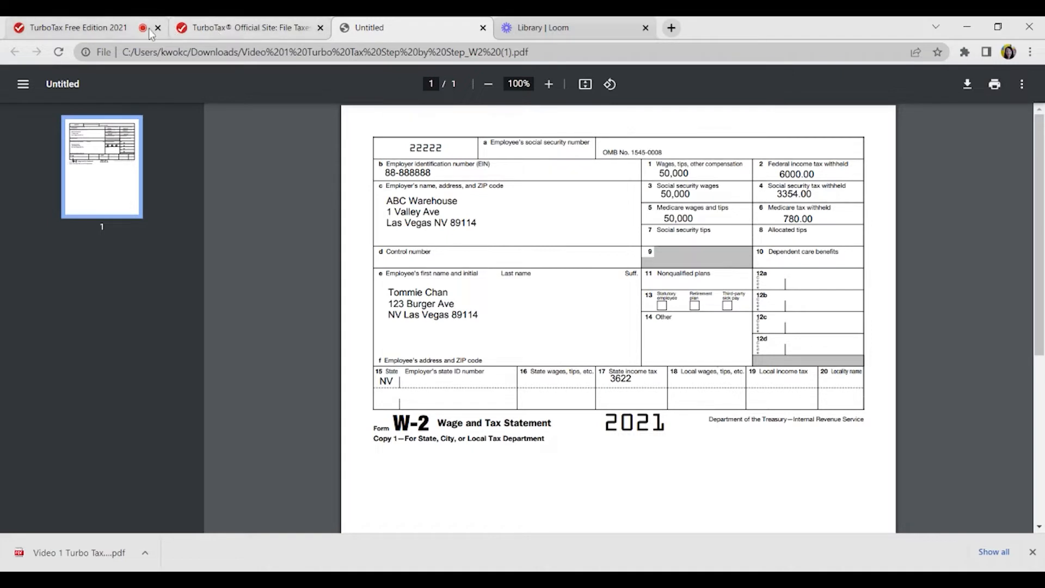
pyautogui.click(111, 34)
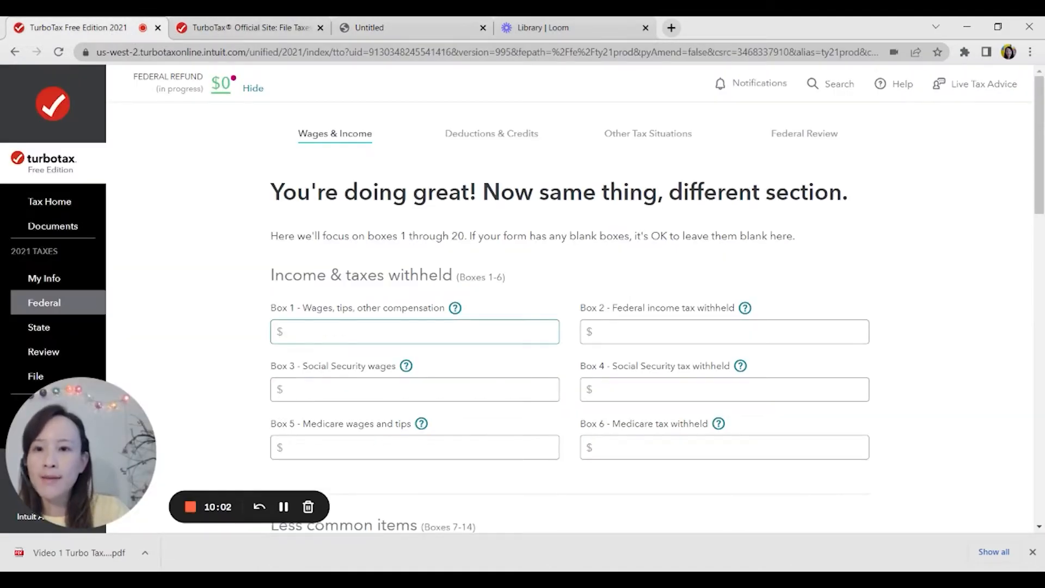
pyautogui.click(326, 332)
pyautogui.write('500000')
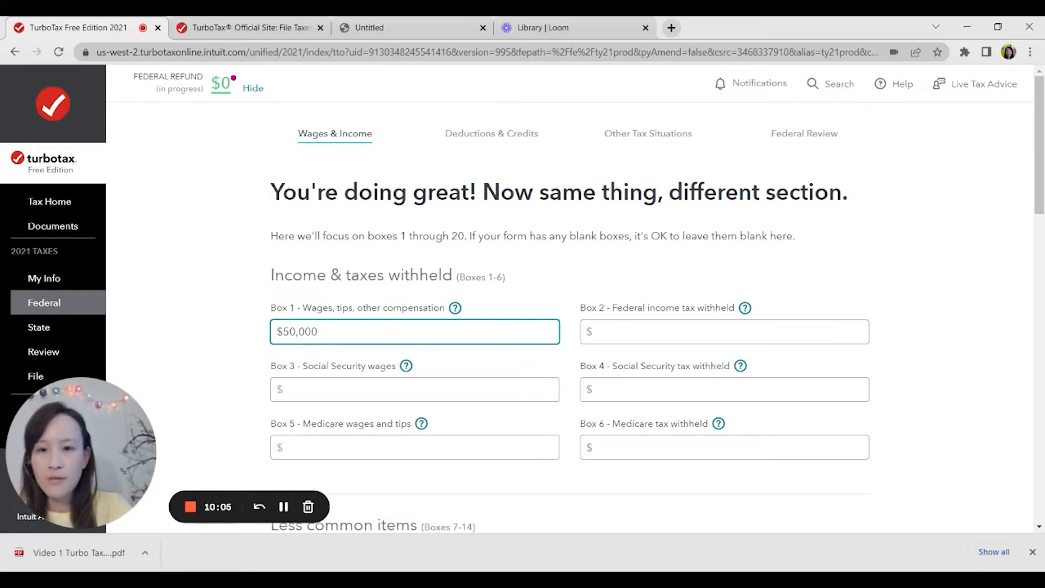
pyautogui.press('Tab')
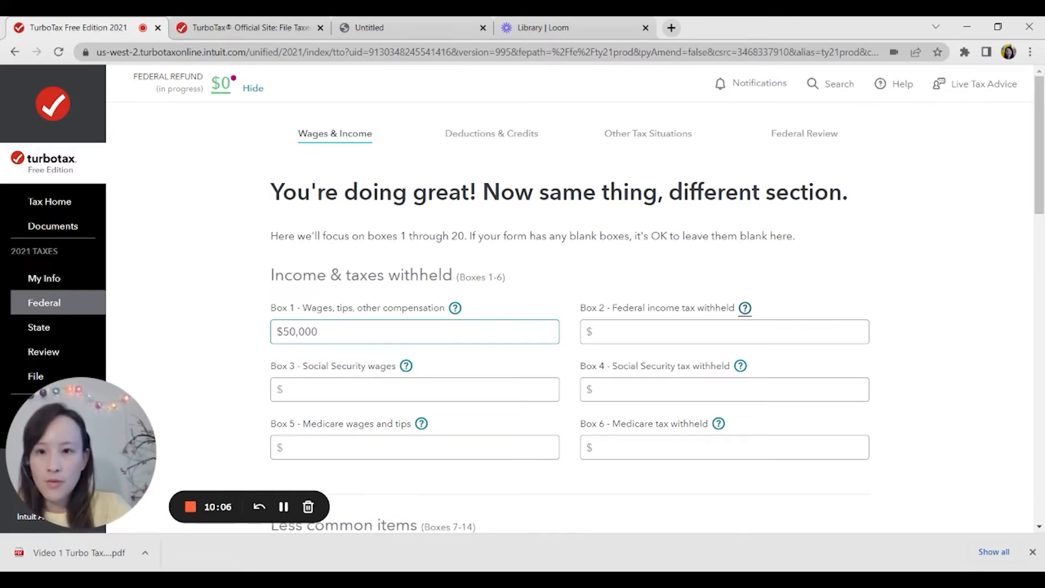
pyautogui.press('Tab')
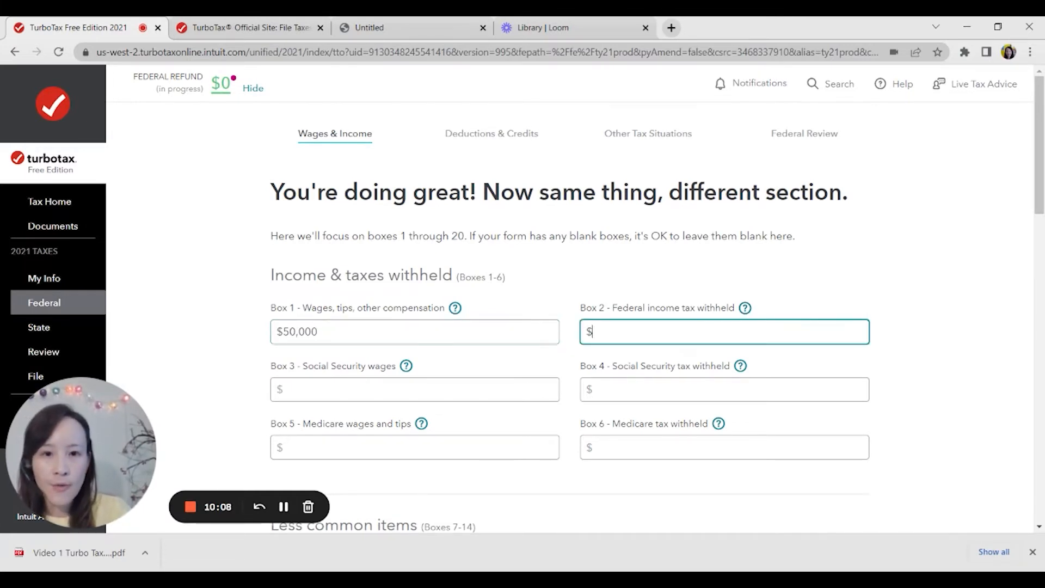
pyautogui.write('6000')
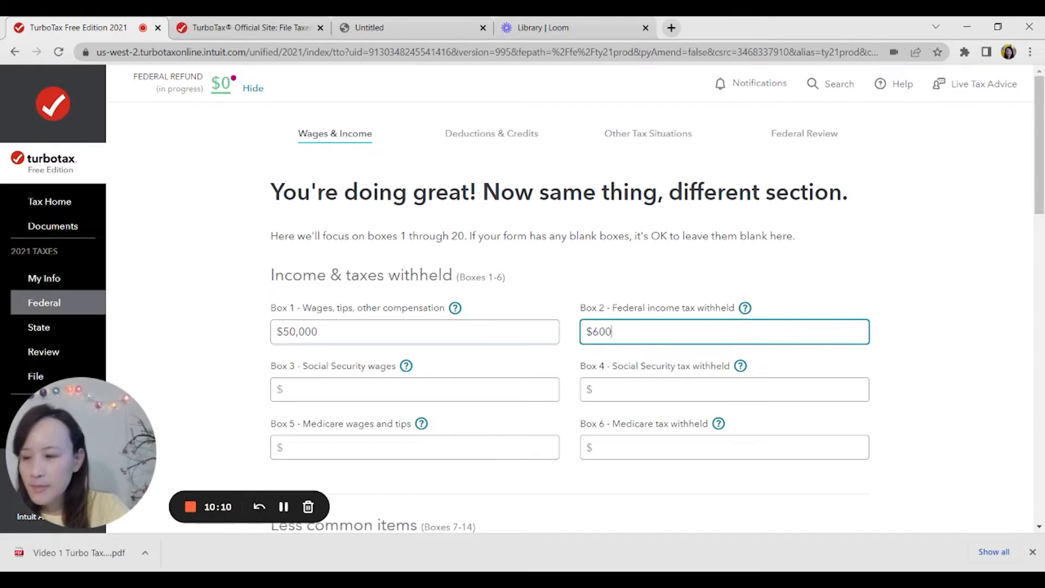
# Fill Boxes 3–6: $50,000 Social Security wages, $3,354 withheld, $50,000 Medicare wages, $780 withheld
pyautogui.click(479, 390)
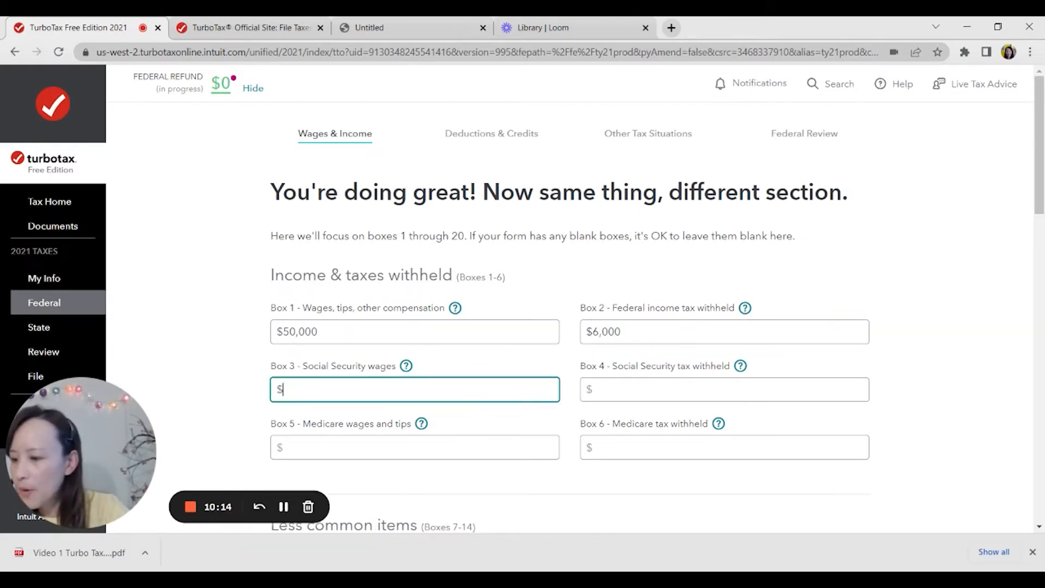
pyautogui.write('50,00')
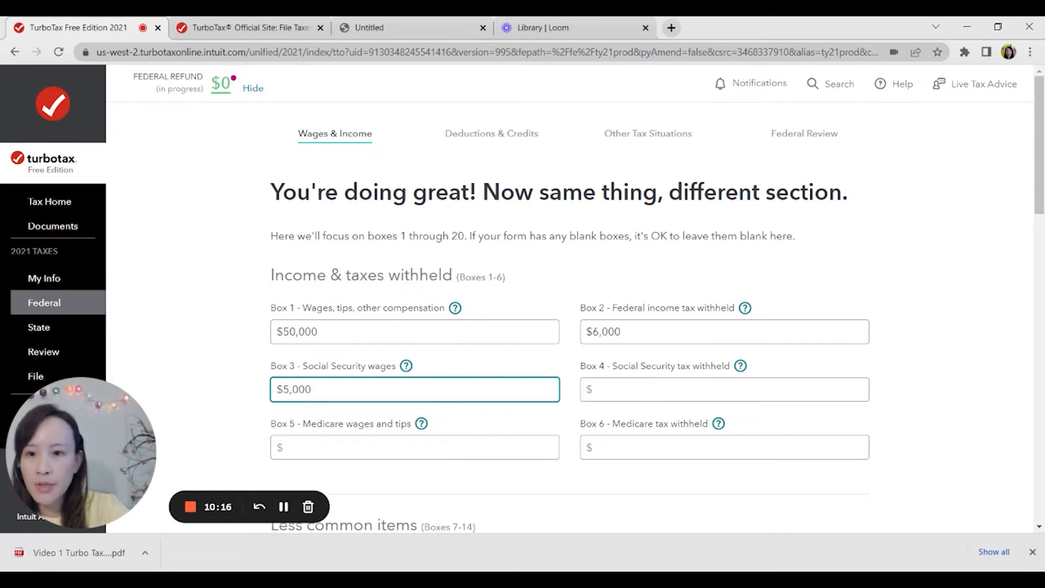
pyautogui.write('0')
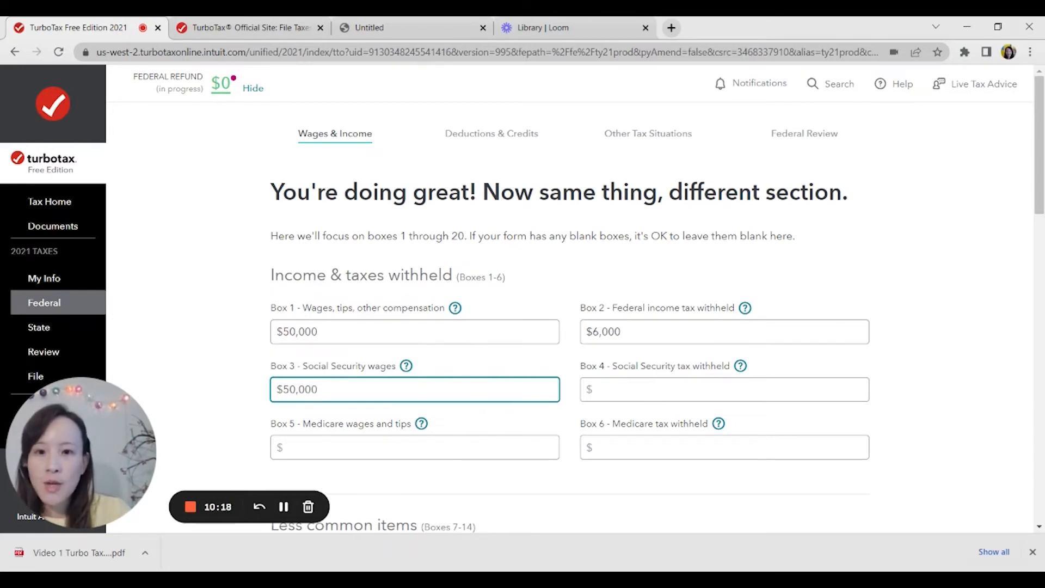
pyautogui.click(590, 389)
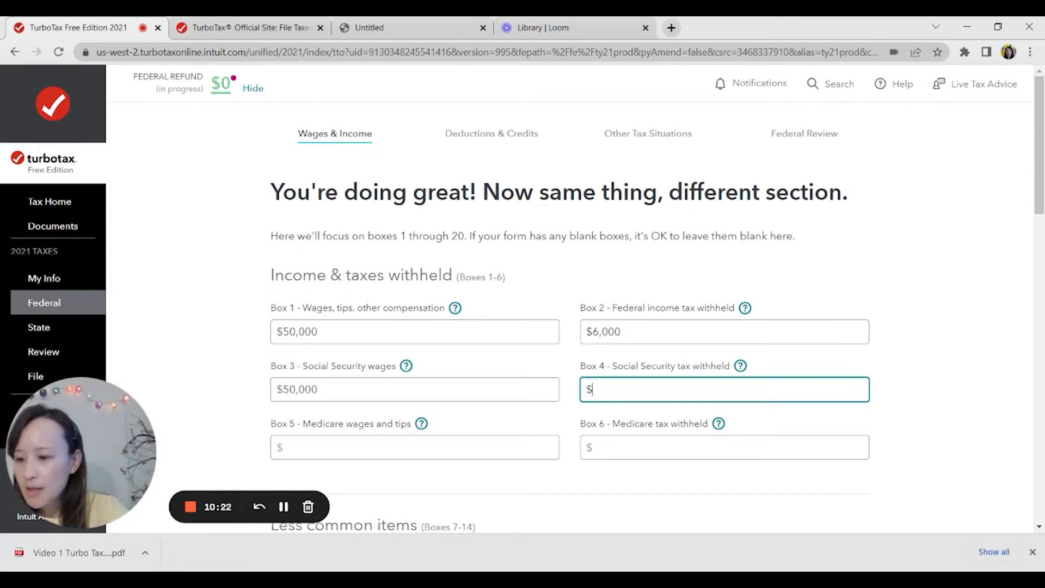
pyautogui.write('3,354')
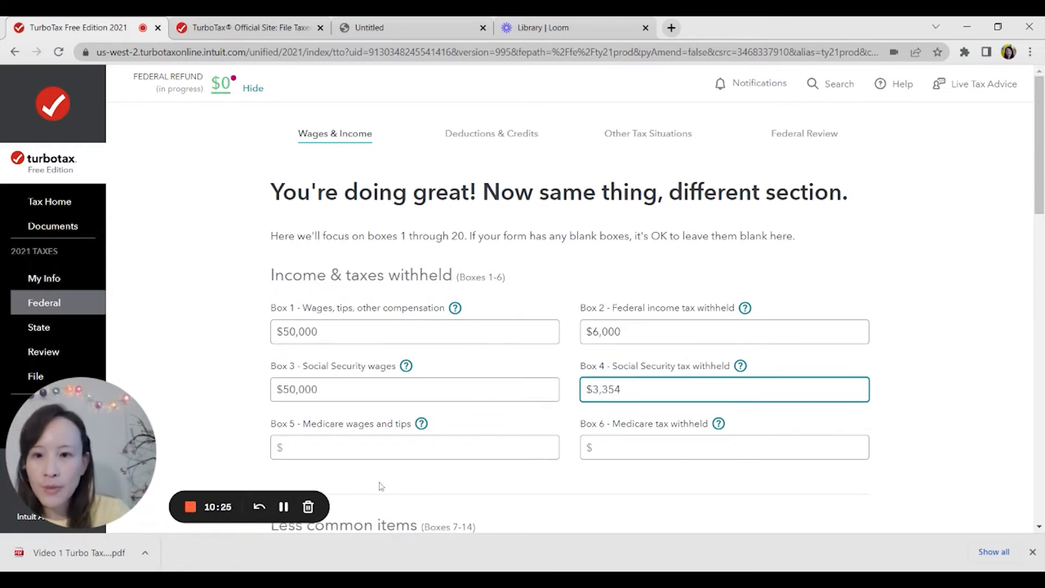
pyautogui.press('Tab')
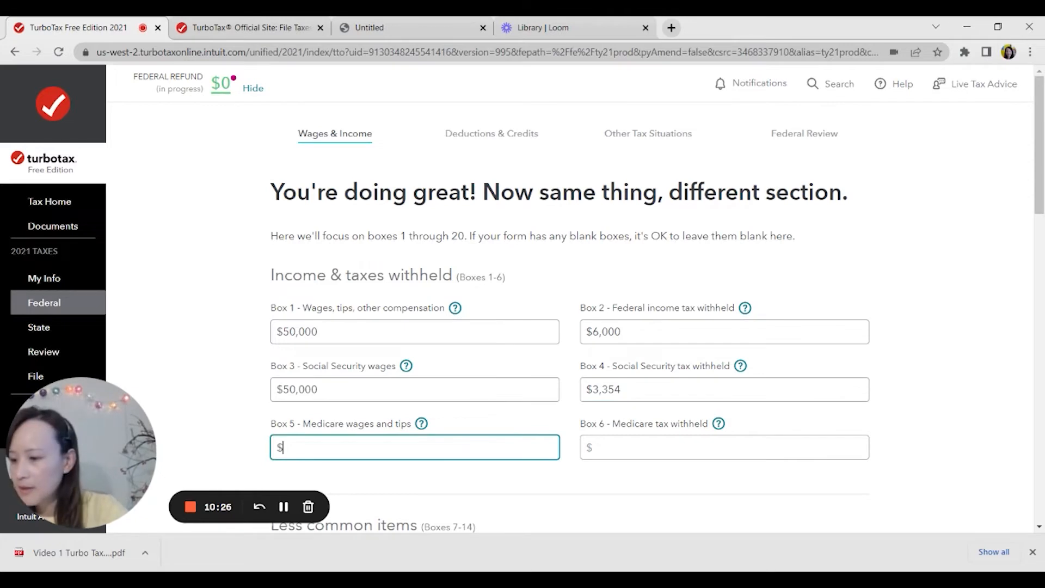
pyautogui.write('50,000')
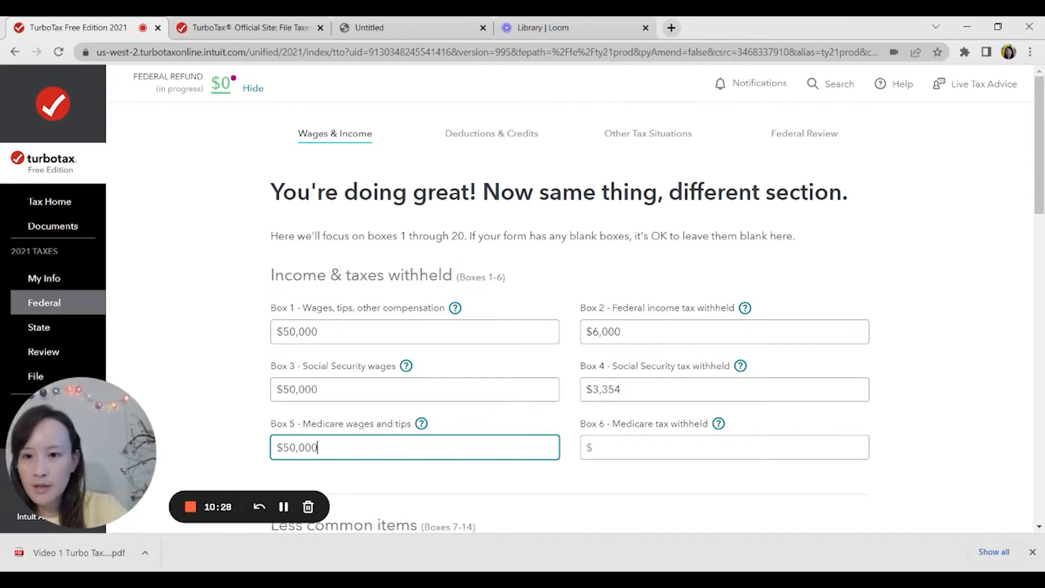
pyautogui.press('Tab')
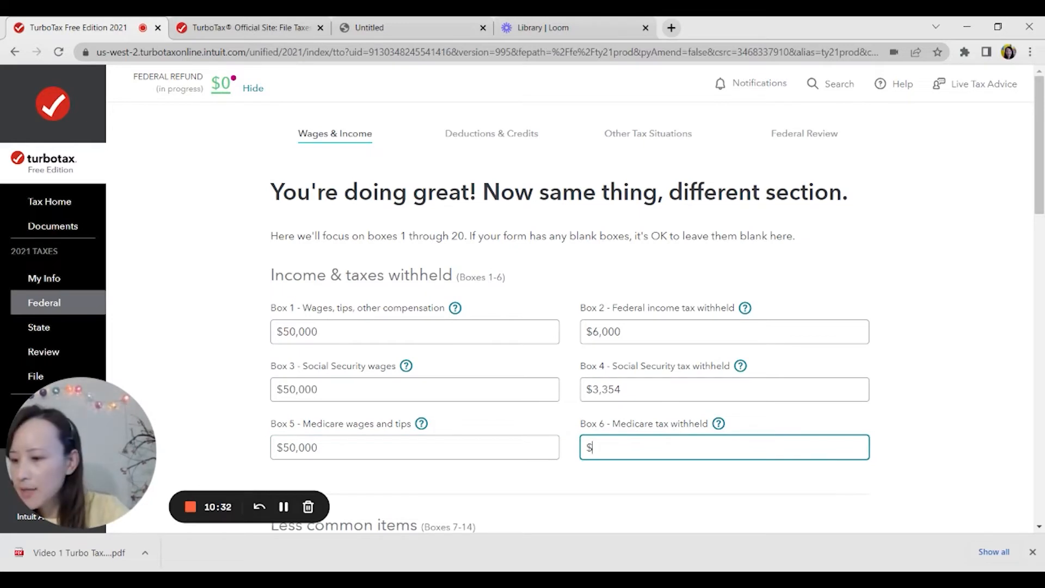
pyautogui.write('780')
pyautogui.scroll(-3, 656, 462)
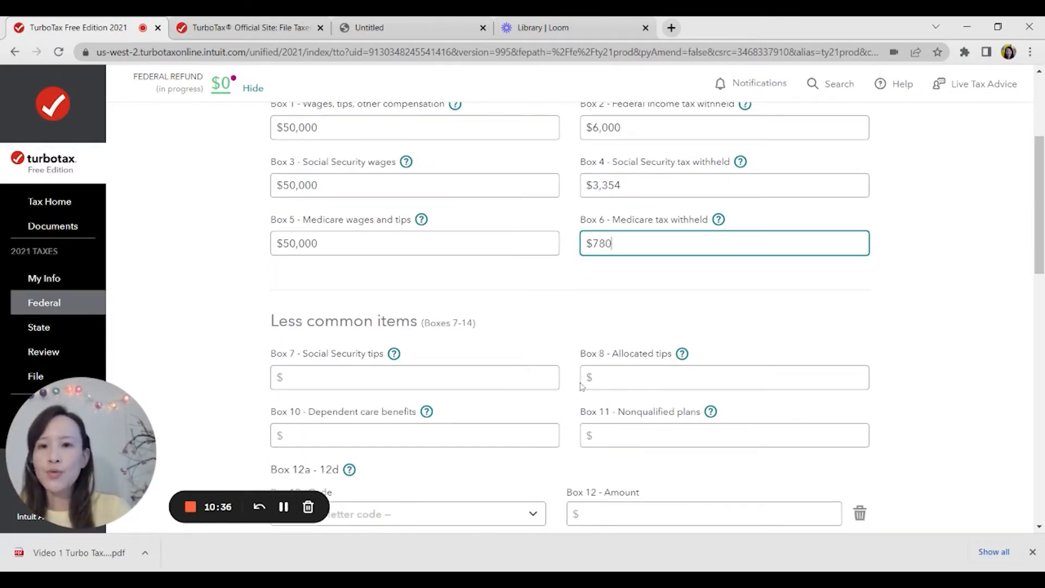
pyautogui.scroll(-2, 582, 387)
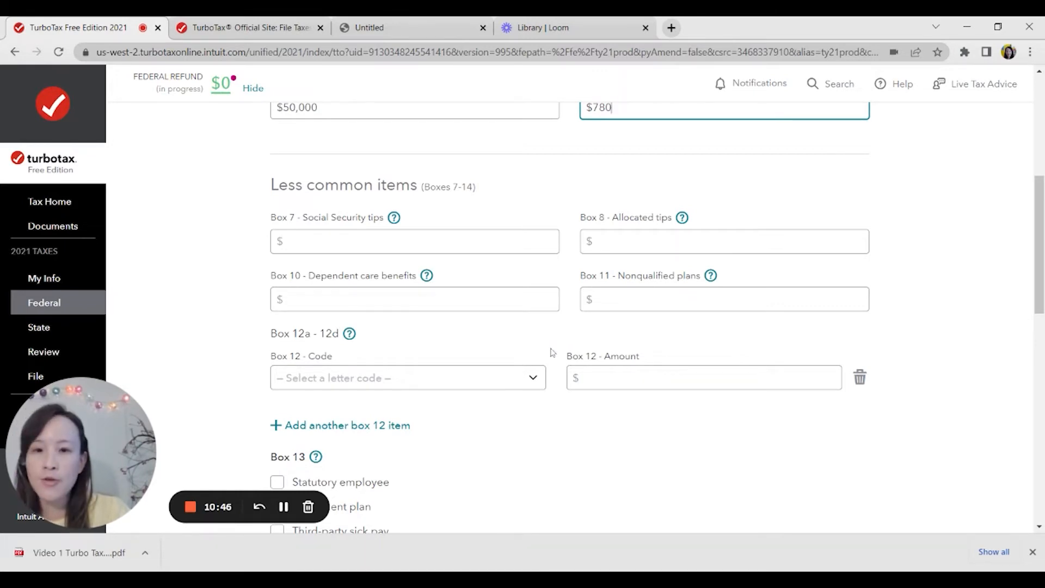
pyautogui.click(509, 379)
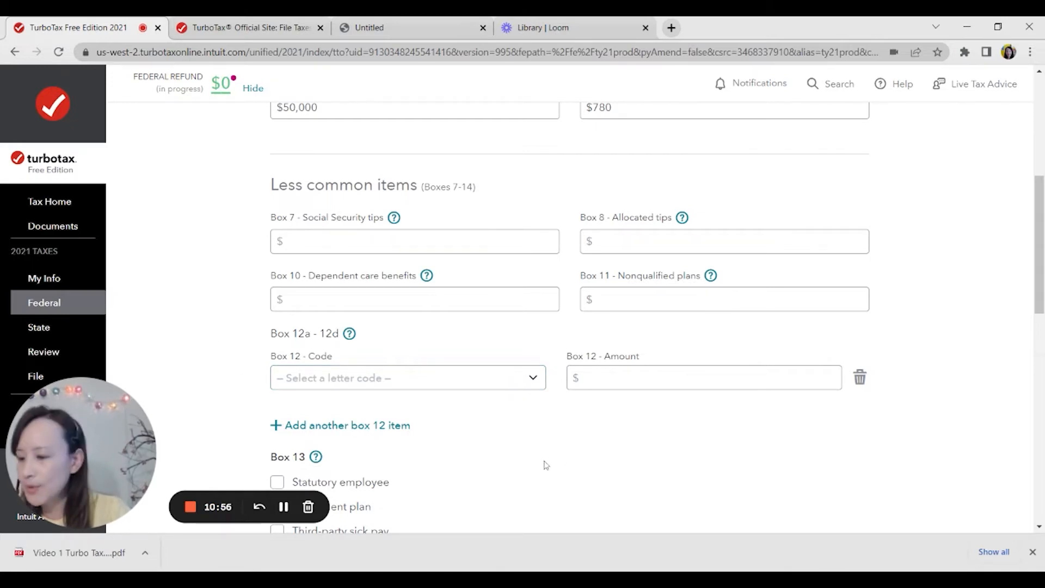
pyautogui.scroll(-1, 549, 461)
pyautogui.scroll(-4, 548, 460)
pyautogui.scroll(3, 549, 460)
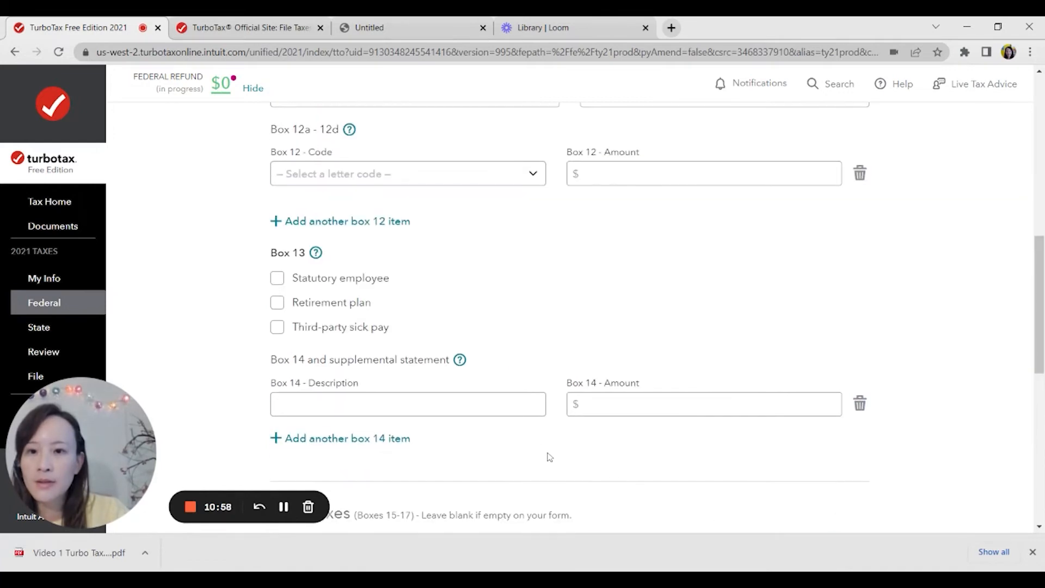
pyautogui.click(434, 404)
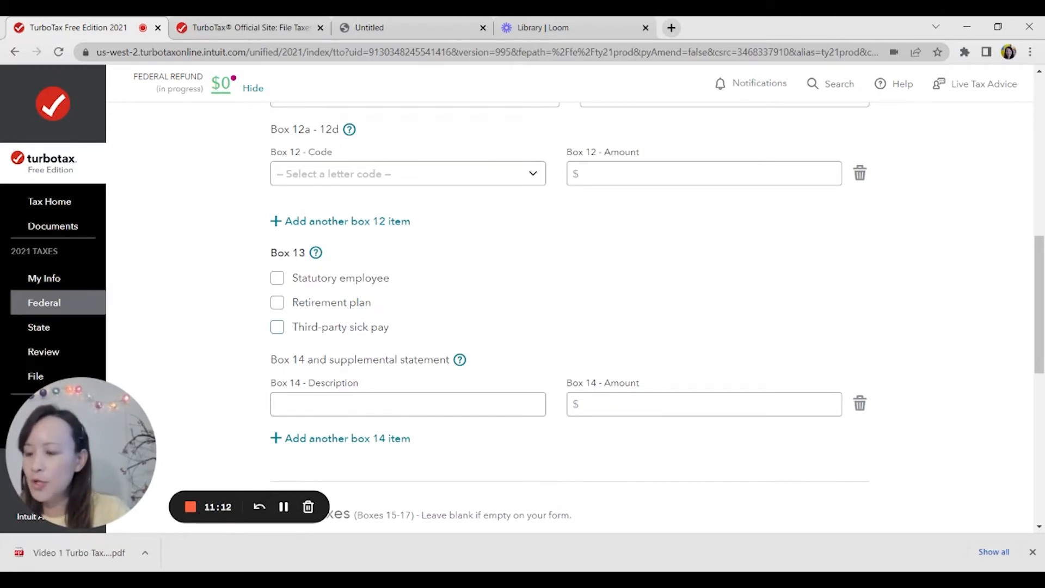
pyautogui.scroll(-5, 327, 341)
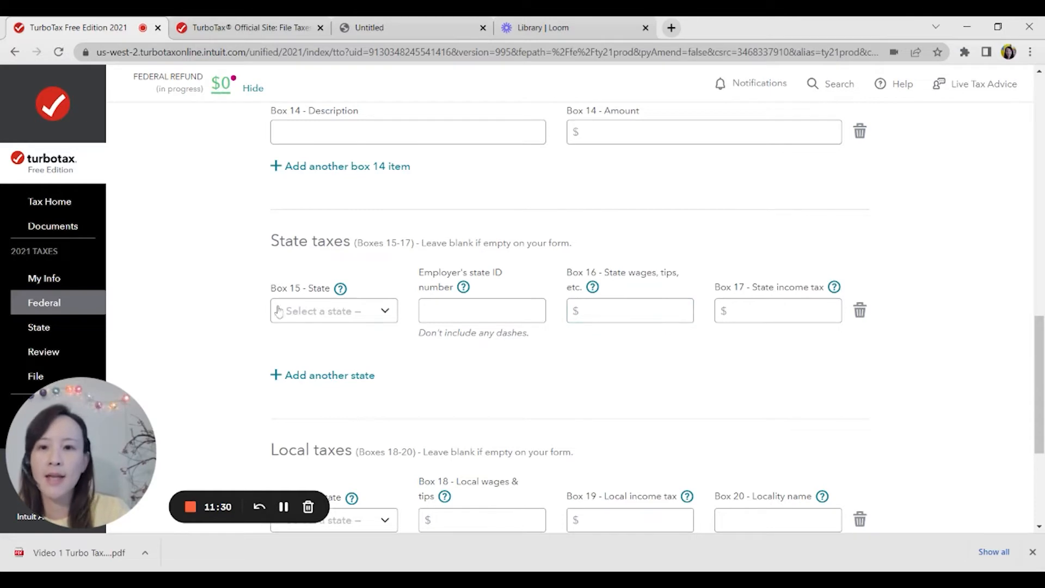
pyautogui.scroll(-1, 340, 420)
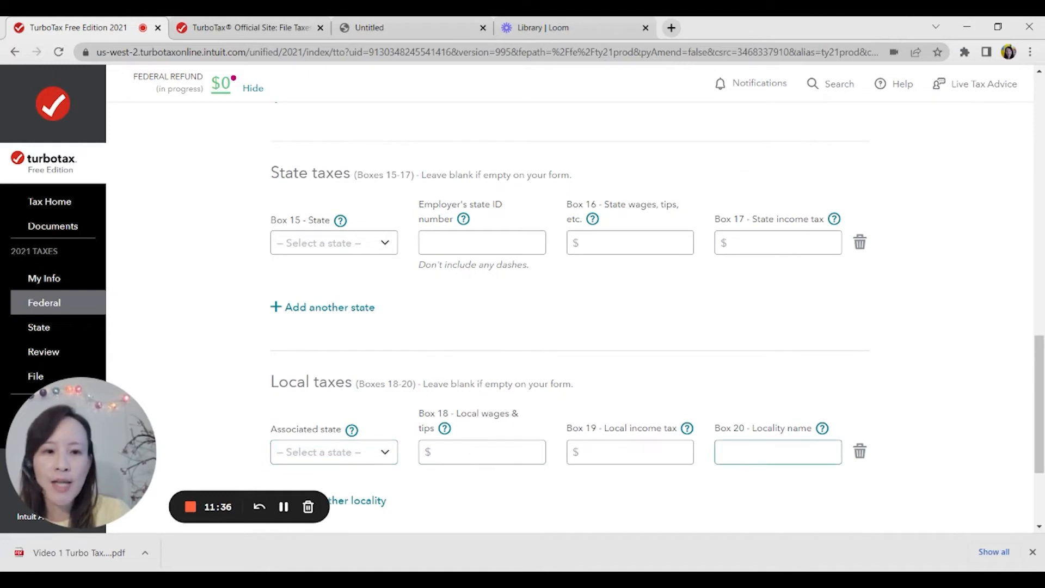
pyautogui.scroll(-3, 777, 457)
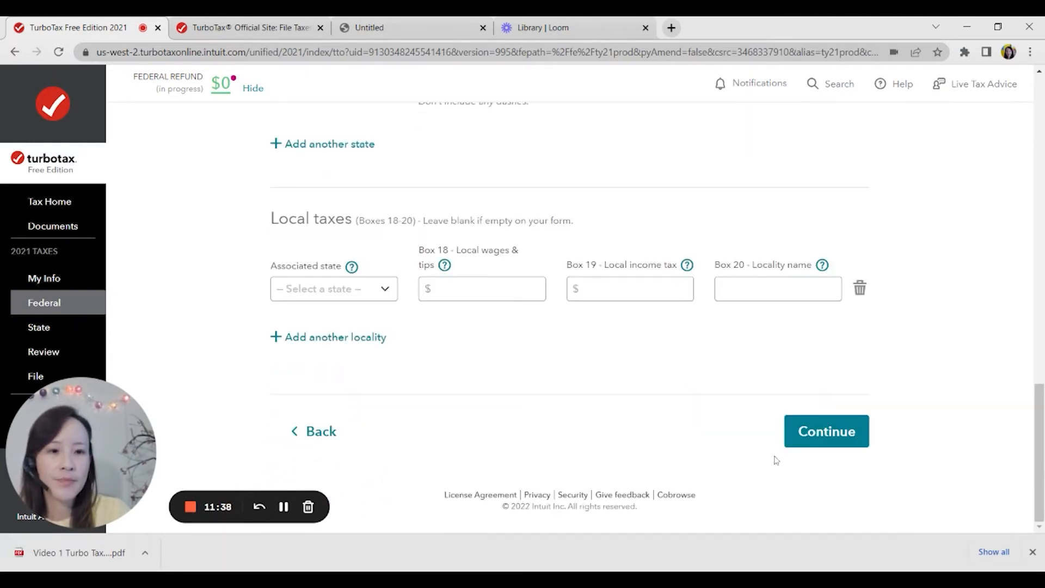
# Submit the W-2, accept the boxes 3/4/7 and 5/6/7 amounts, and leave state and local taxes blank
pyautogui.click(789, 435)
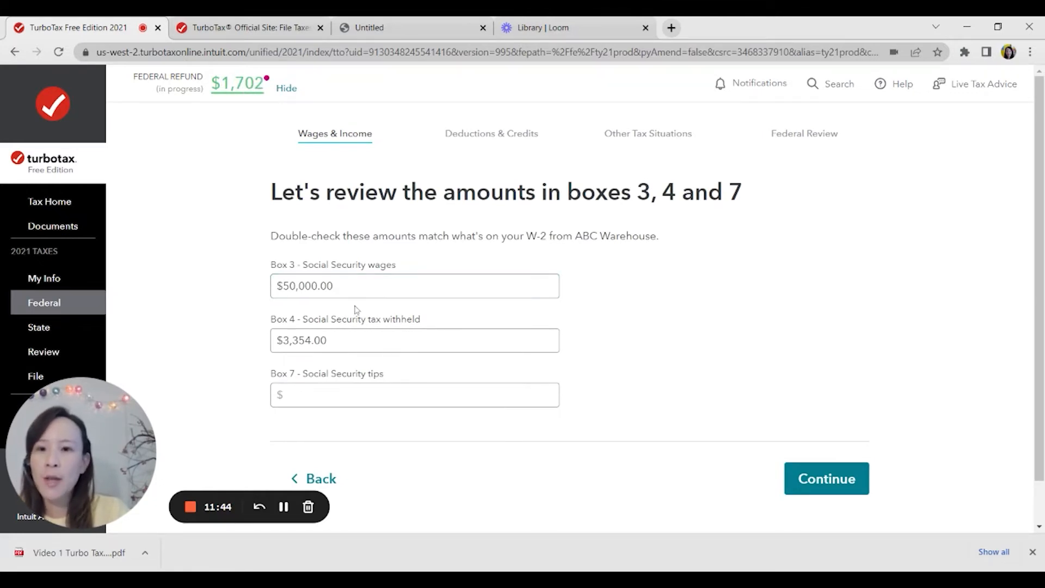
pyautogui.click(792, 478)
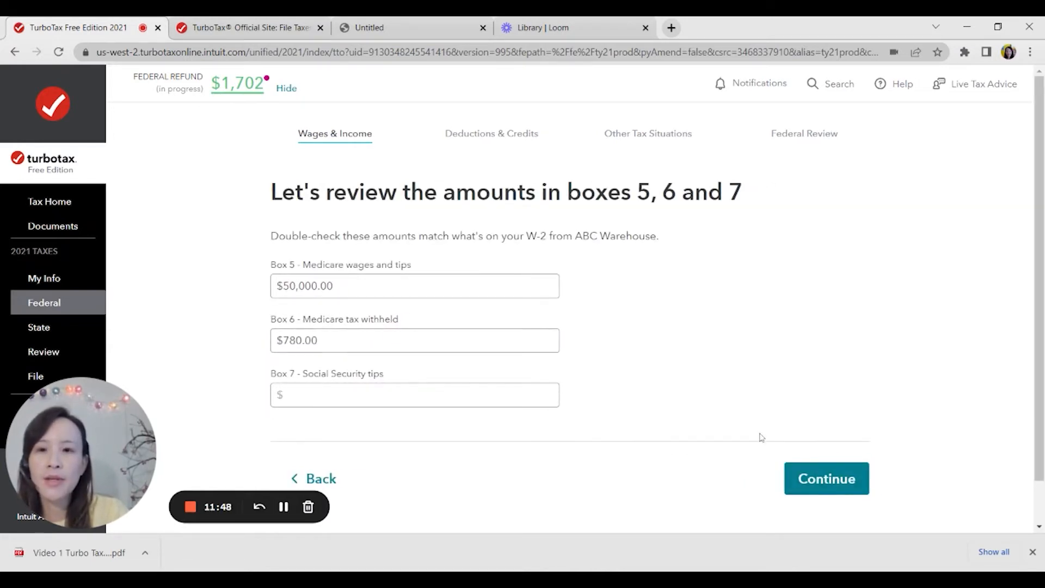
pyautogui.click(823, 478)
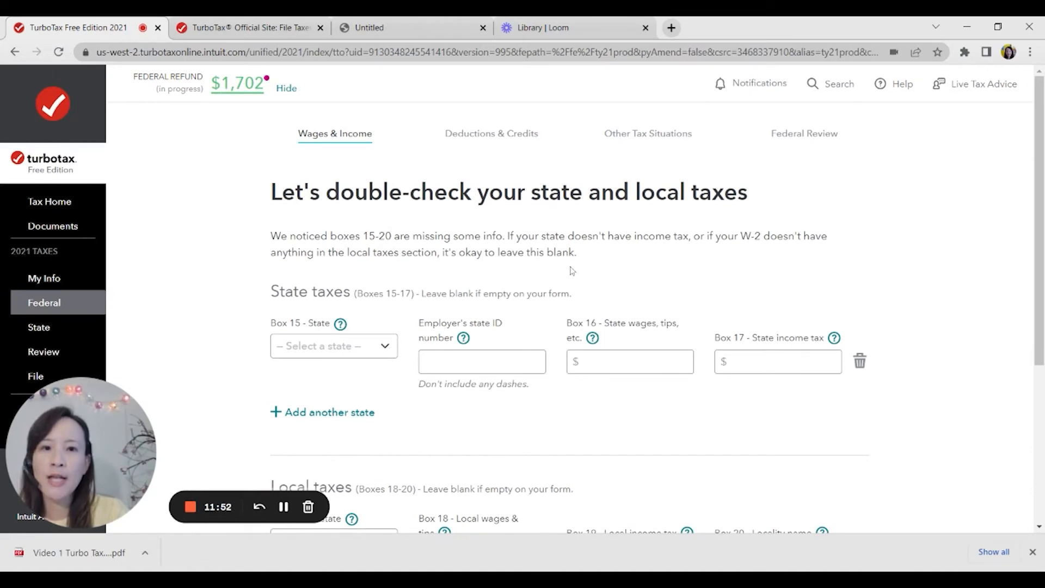
pyautogui.scroll(-5, 509, 332)
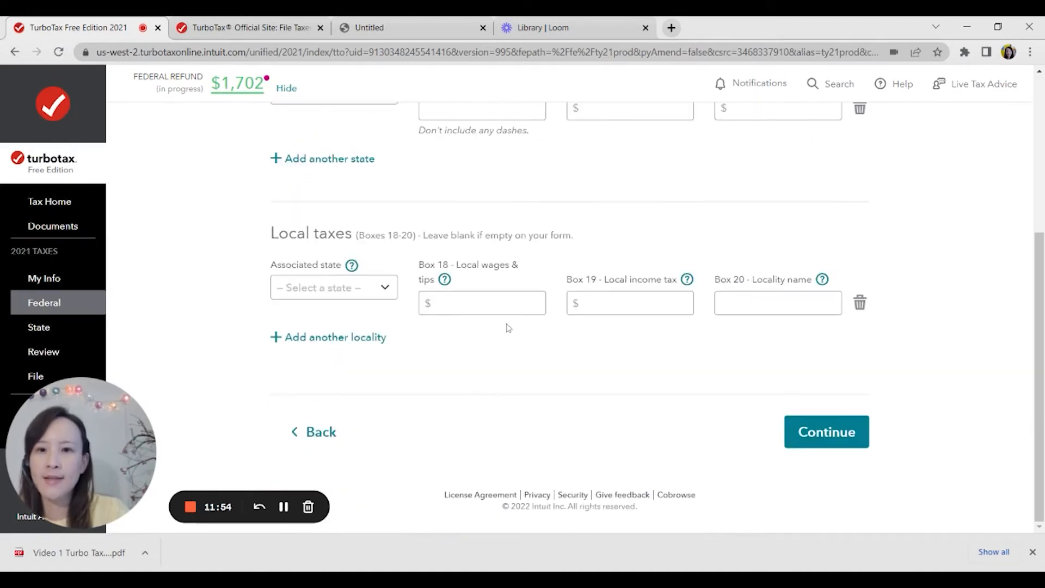
pyautogui.click(826, 432)
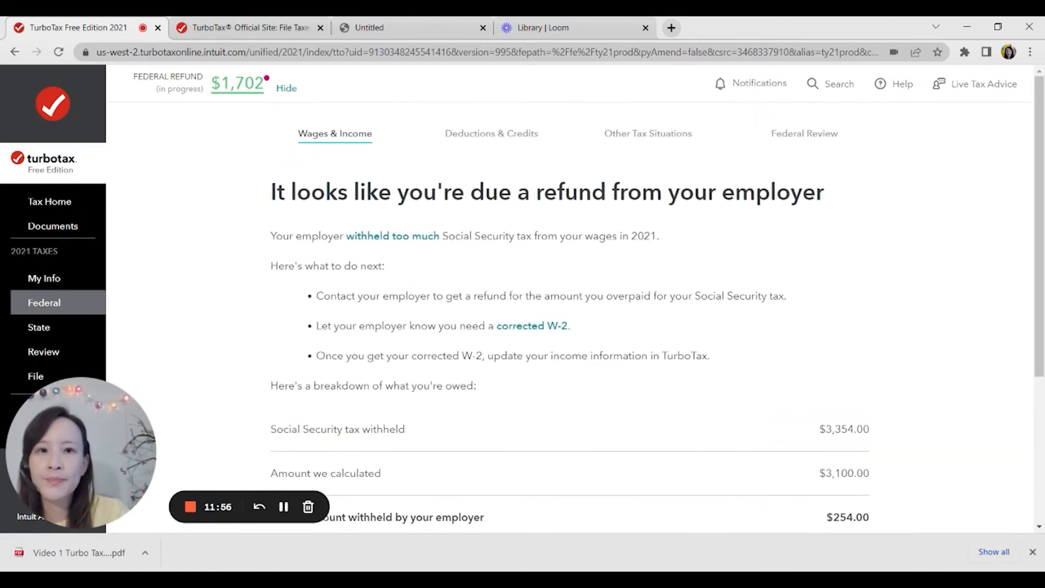
# Acknowledge the $254 excess Social Security notice and move past the $1,702 refund summary
pyautogui.scroll(-3, 791, 430)
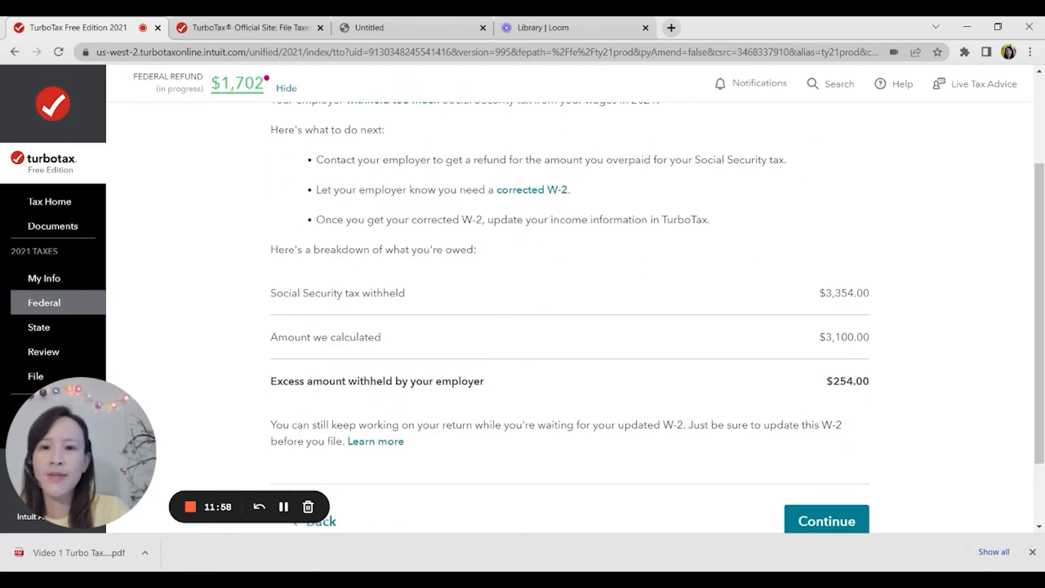
pyautogui.scroll(3, 793, 427)
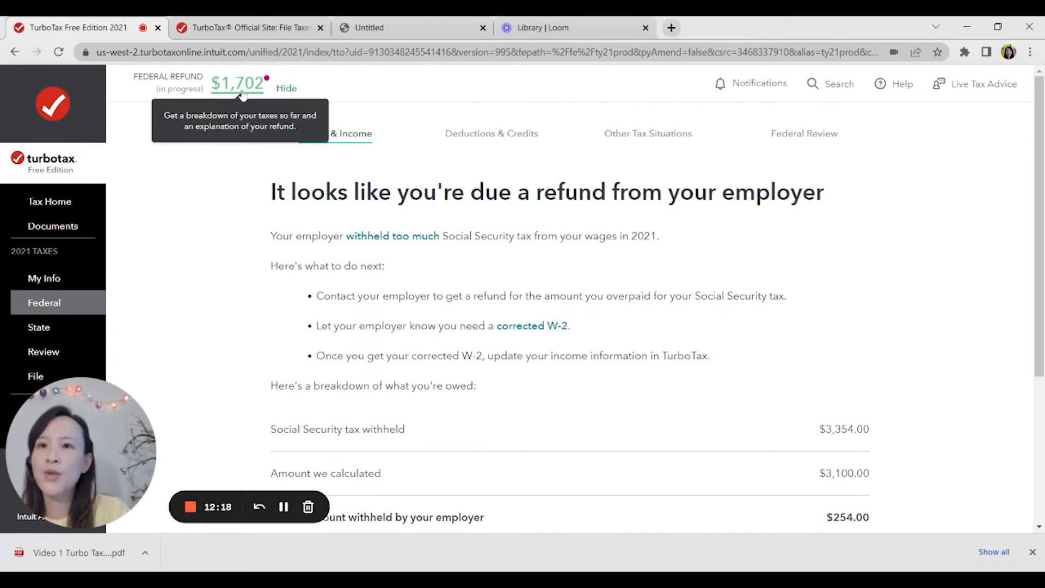
pyautogui.scroll(-4, 847, 236)
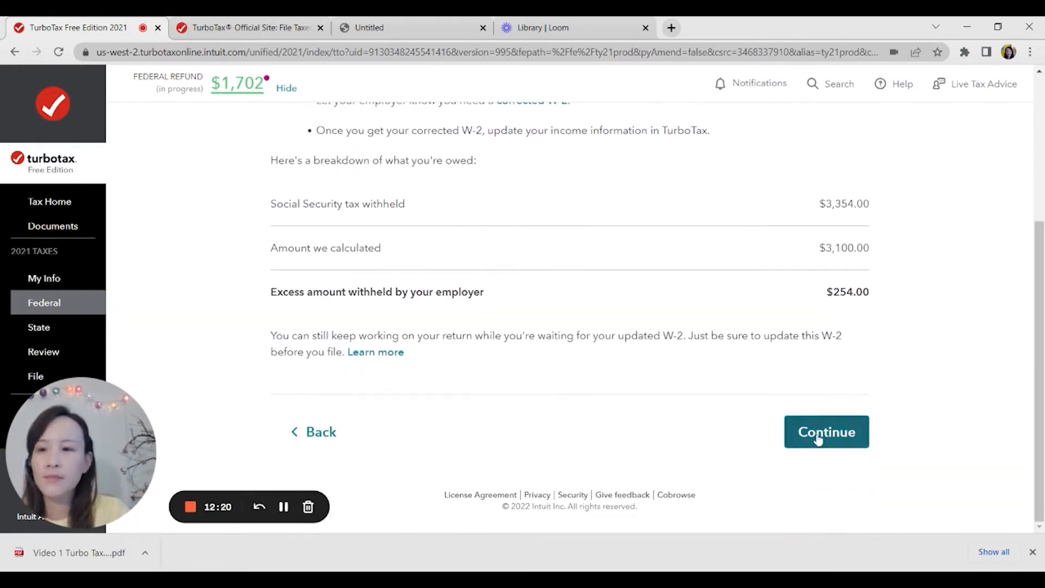
pyautogui.click(818, 439)
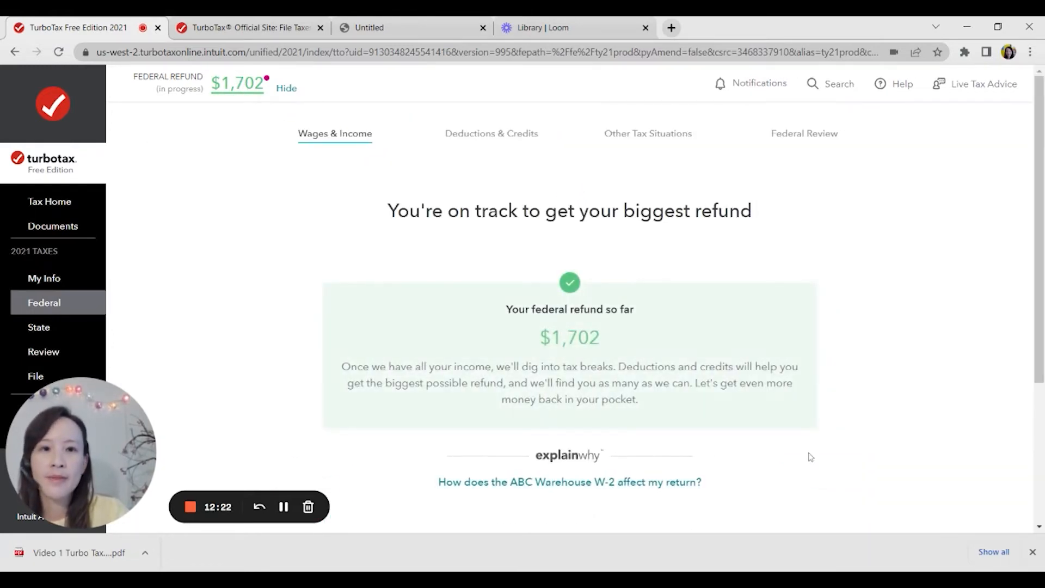
pyautogui.scroll(-4, 800, 435)
pyautogui.click(798, 401)
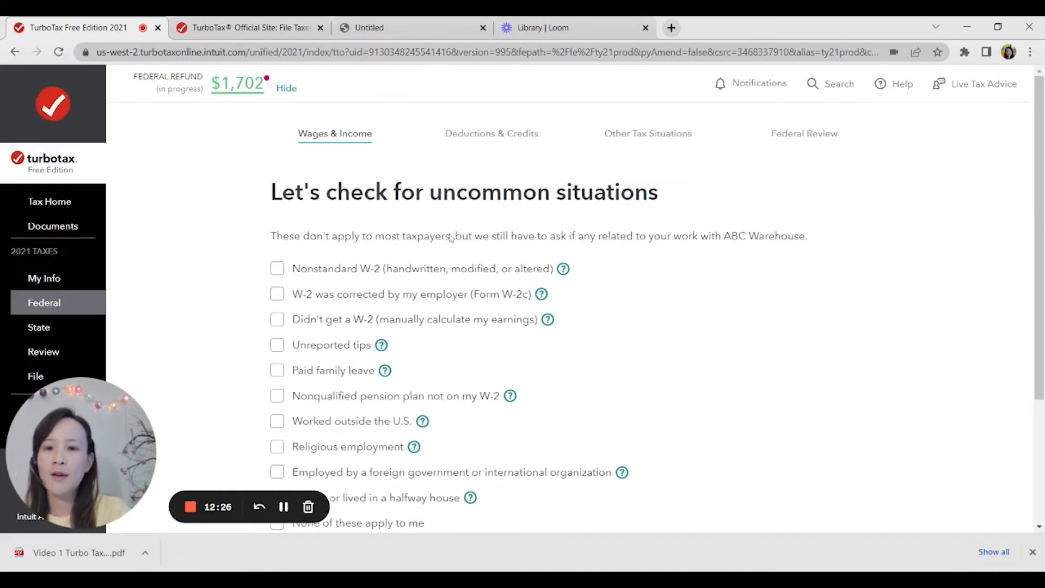
# Mark that none of the uncommon W-2 situations apply and proceed
pyautogui.scroll(-3, 450, 243)
pyautogui.scroll(3, 455, 249)
pyautogui.scroll(-3, 455, 255)
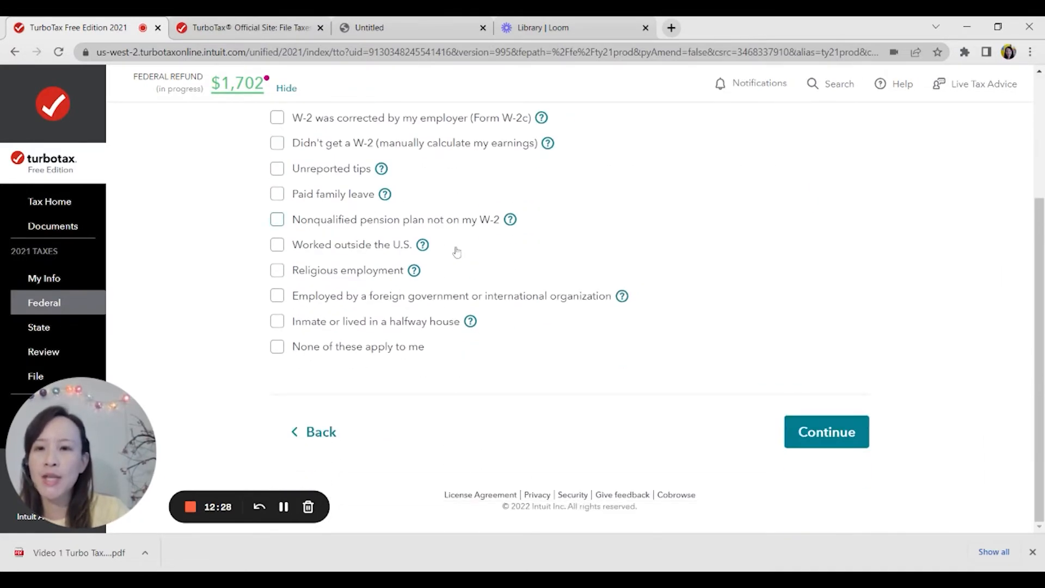
pyautogui.click(278, 347)
pyautogui.click(798, 442)
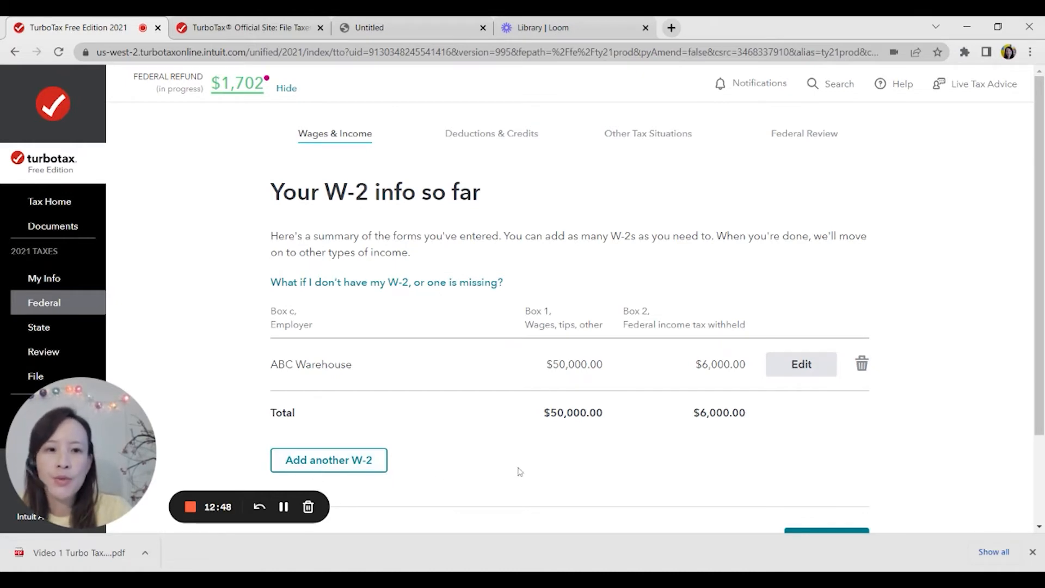
# Move past the ABC Warehouse W-2 summary to the other-income questions
pyautogui.scroll(-2, 520, 471)
pyautogui.click(790, 465)
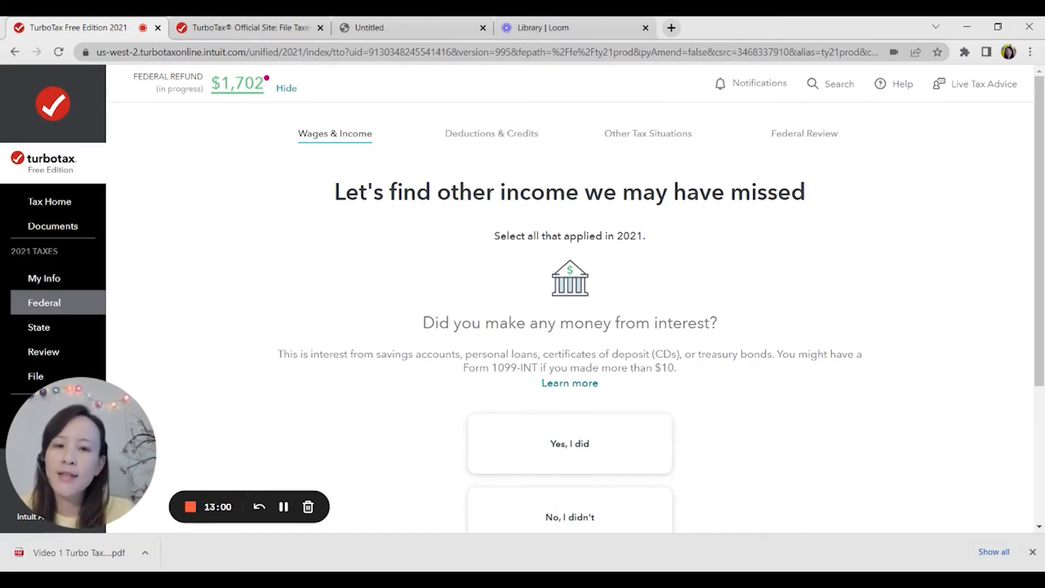
# Answer No to interest income, retirement plan withdrawals, and foreign bank accounts, then submit
pyautogui.scroll(-1, 621, 399)
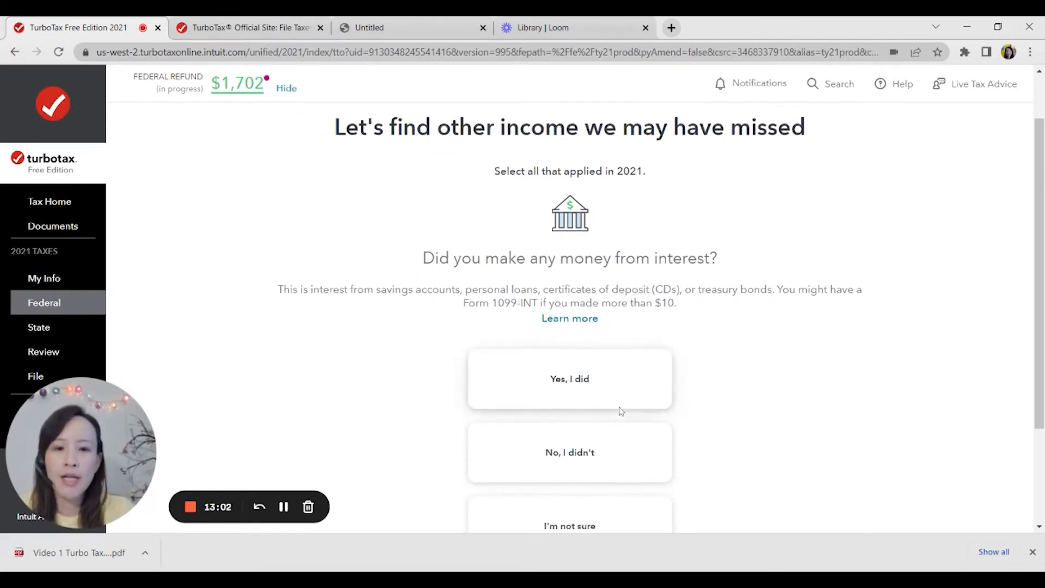
pyautogui.click(600, 446)
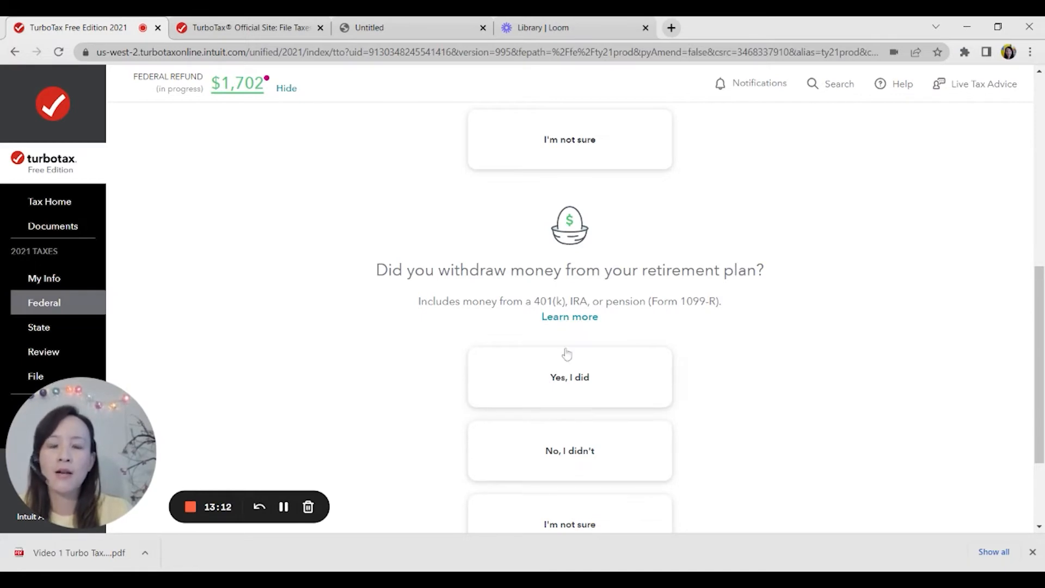
pyautogui.click(597, 462)
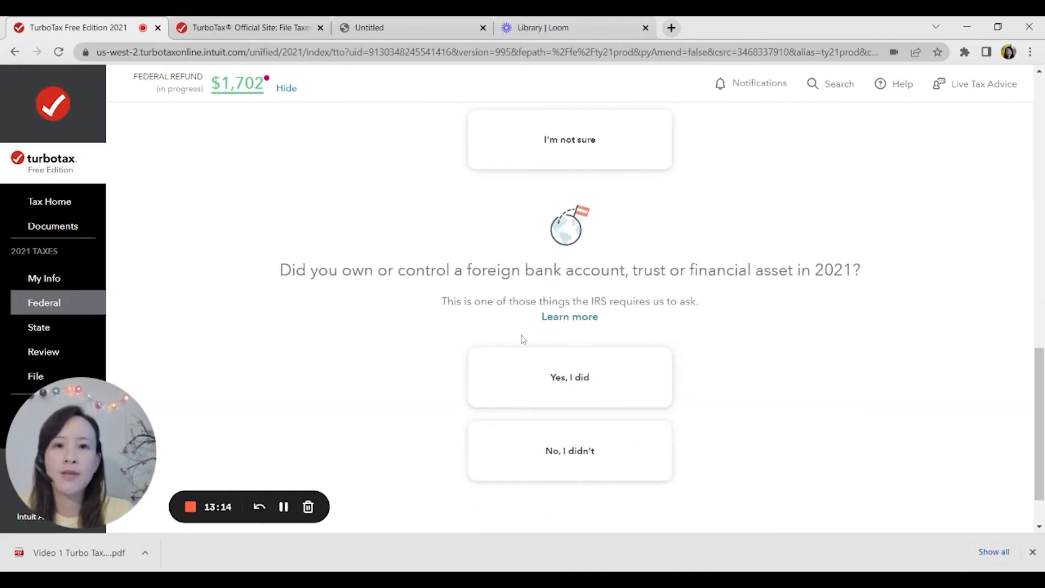
pyautogui.scroll(-2, 842, 340)
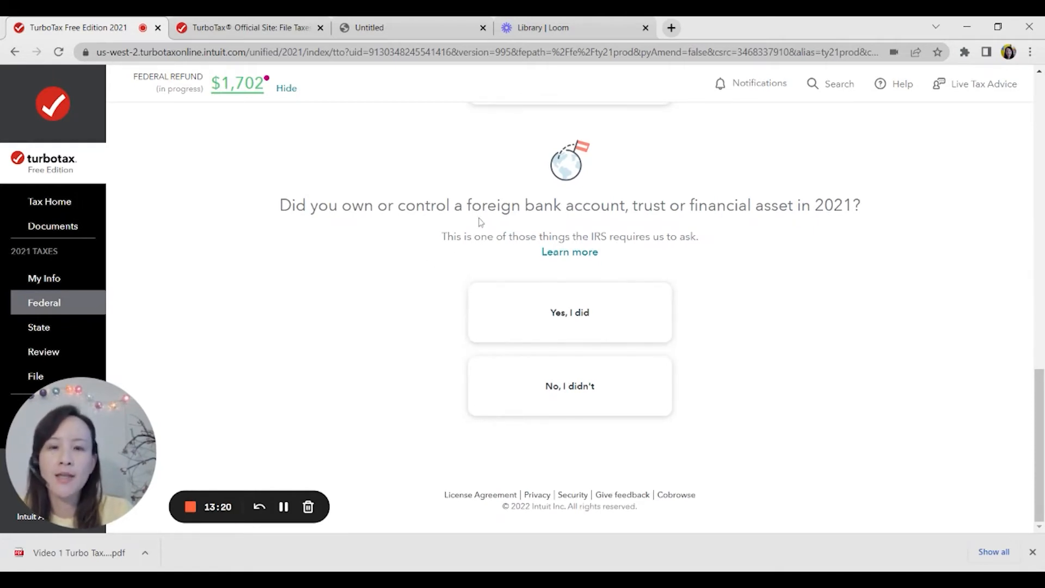
pyautogui.click(615, 415)
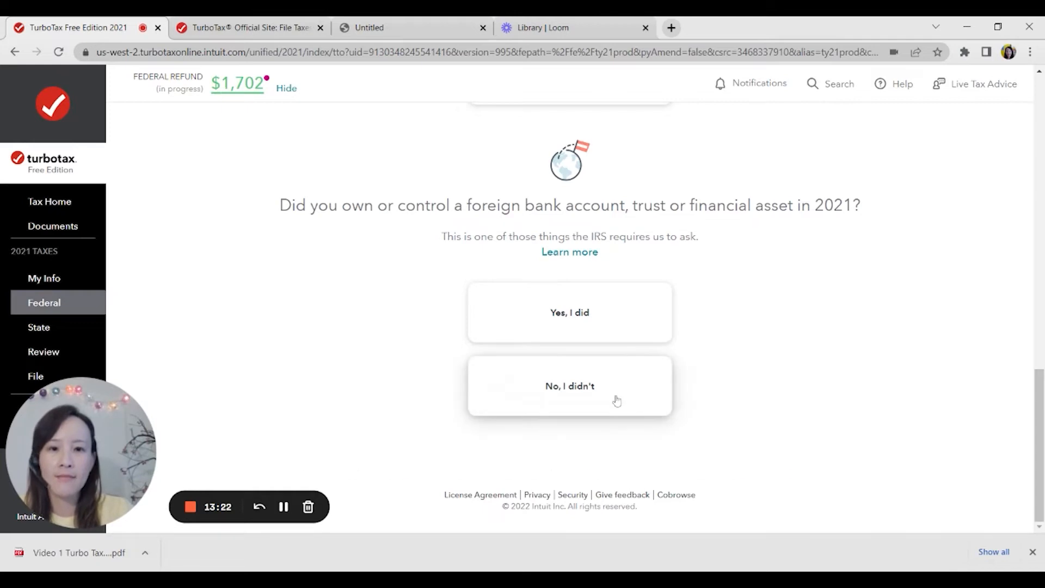
pyautogui.click(798, 429)
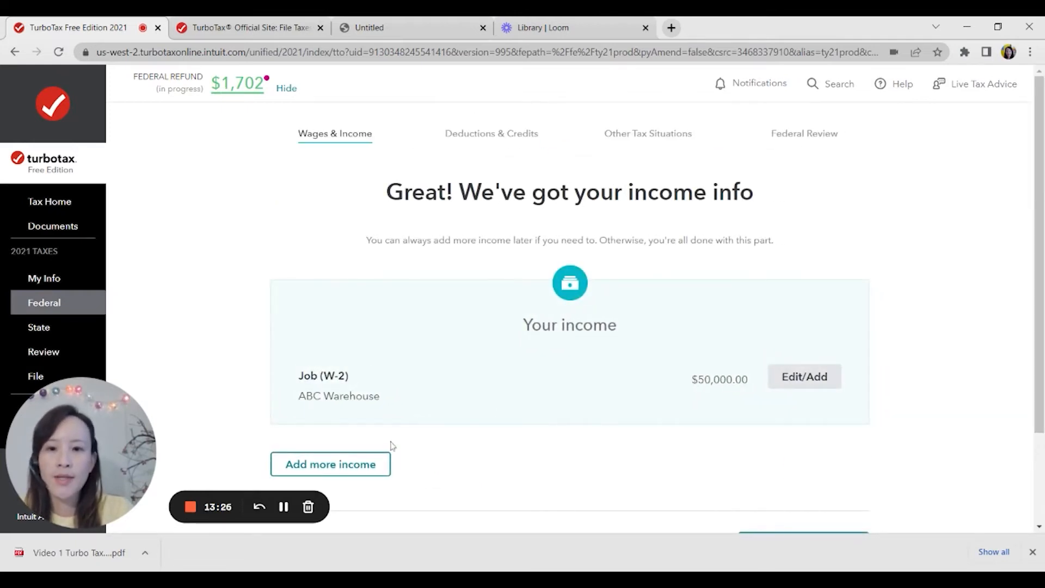
# Expand the Interest and Dividends and Rentals, Royalties, and Farm categories, then wrap up income
pyautogui.scroll(-2, 606, 366)
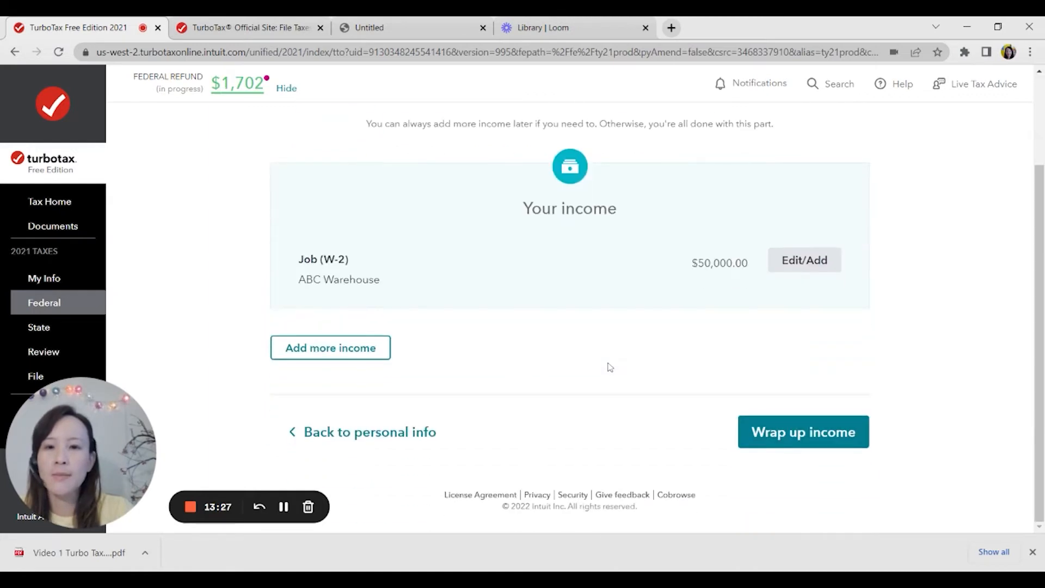
pyautogui.click(345, 359)
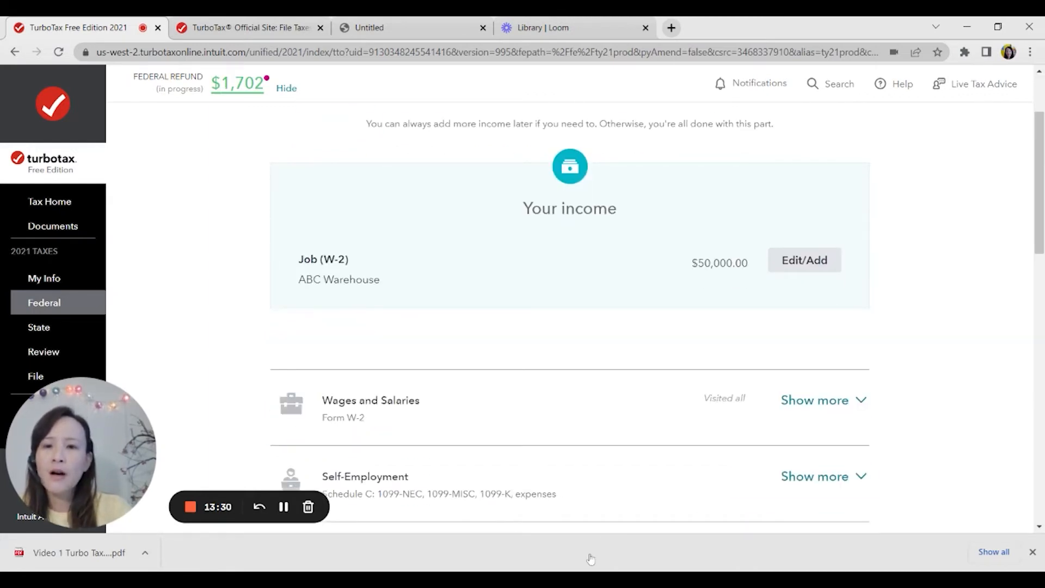
pyautogui.scroll(-4, 713, 529)
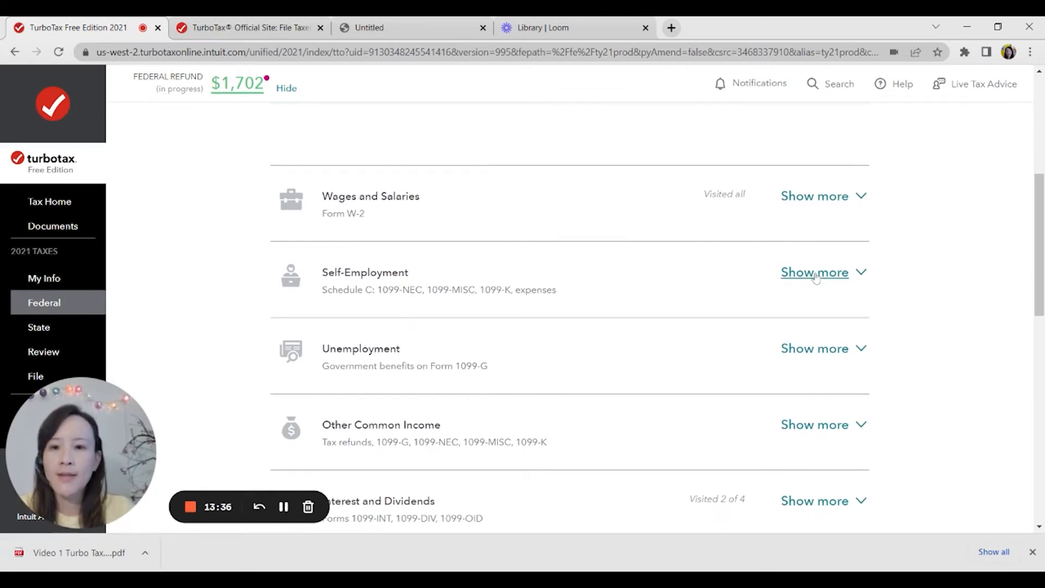
pyautogui.scroll(-3, 810, 324)
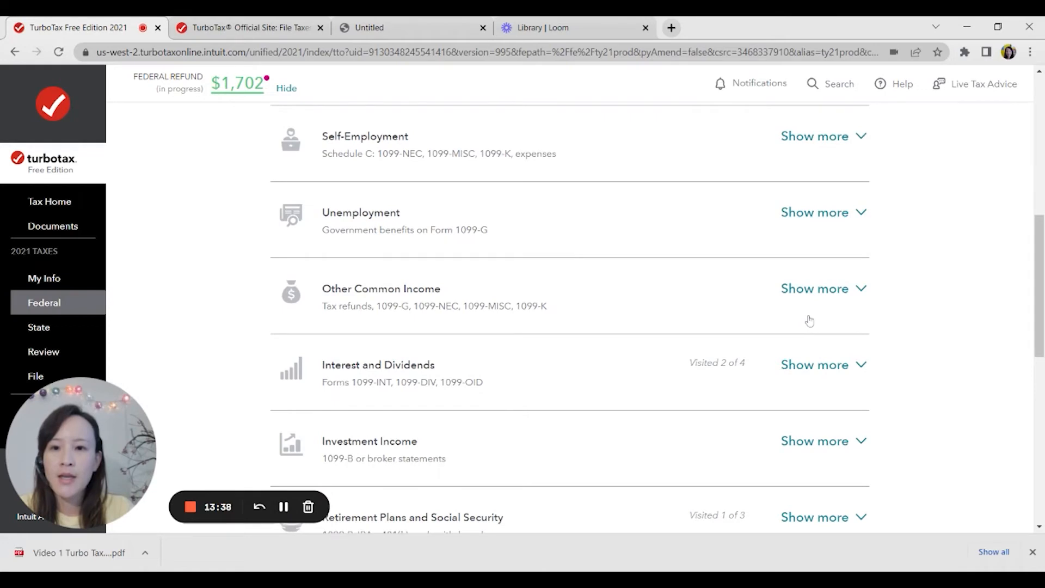
pyautogui.scroll(-3, 809, 325)
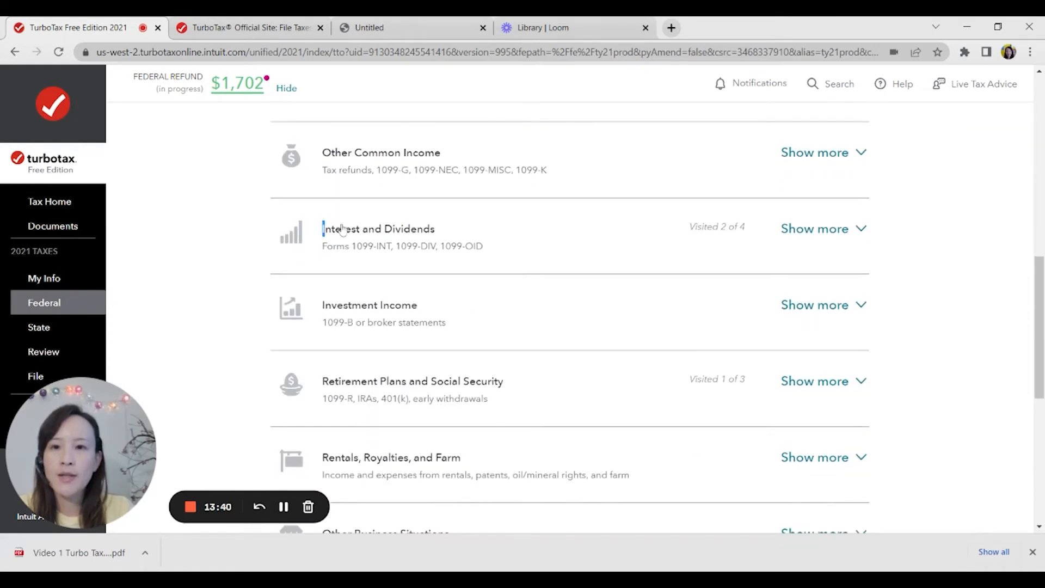
pyautogui.moveTo(322, 229); pyautogui.dragTo(441, 232)
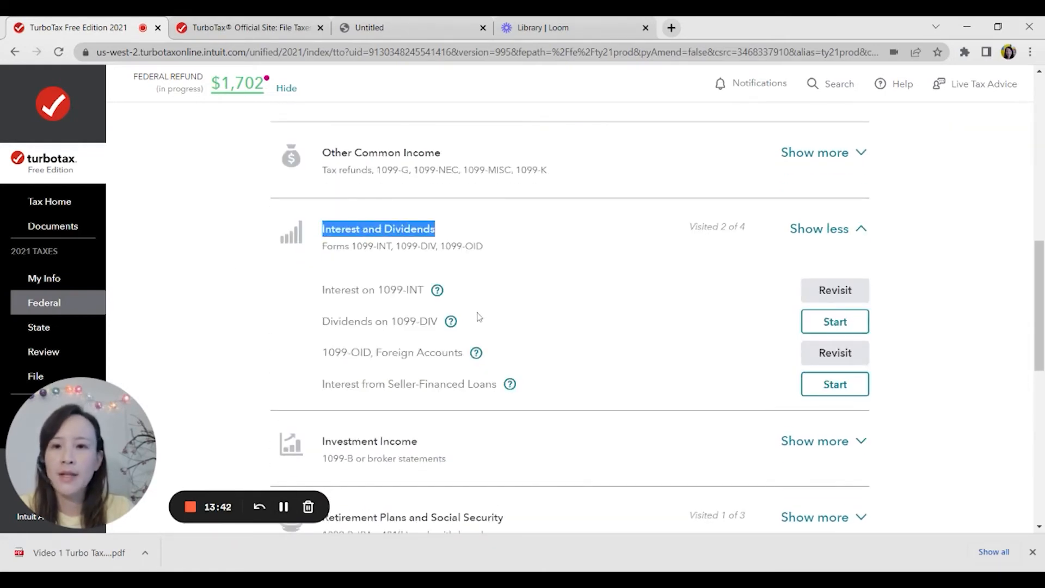
pyautogui.scroll(-9, 546, 321)
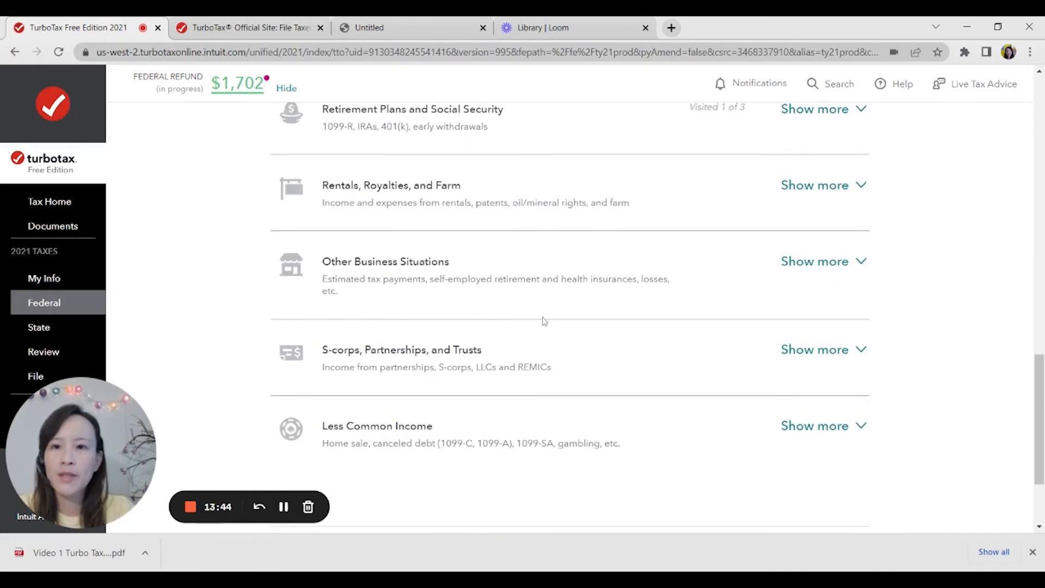
pyautogui.moveTo(325, 184); pyautogui.dragTo(477, 202)
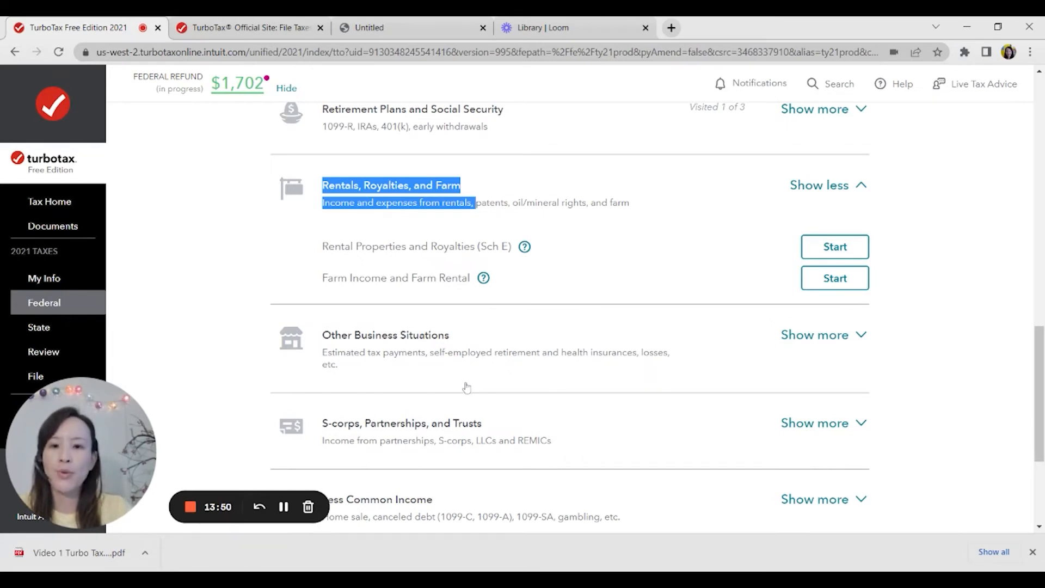
pyautogui.scroll(-4, 497, 350)
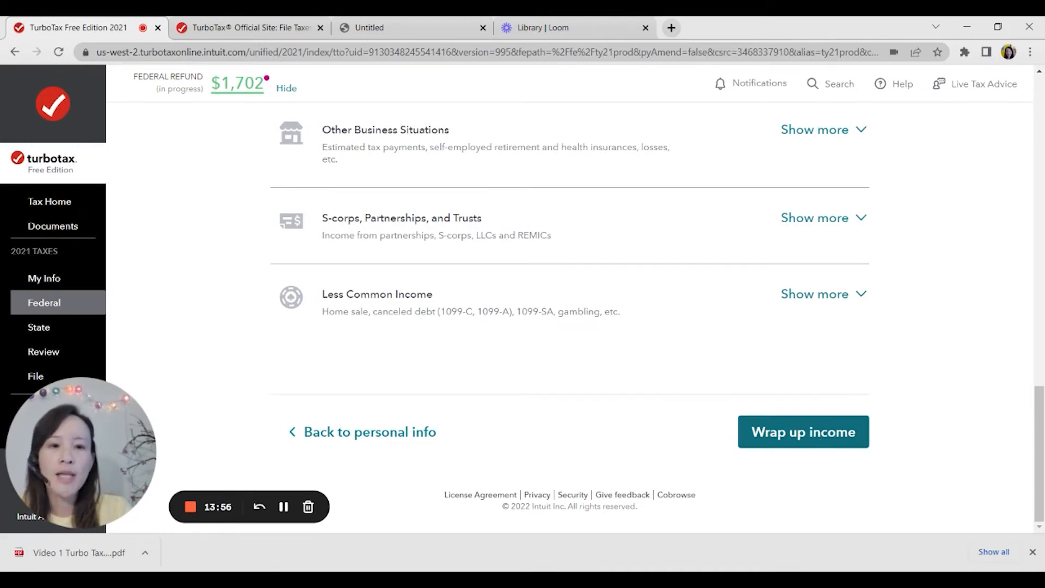
pyautogui.click(816, 443)
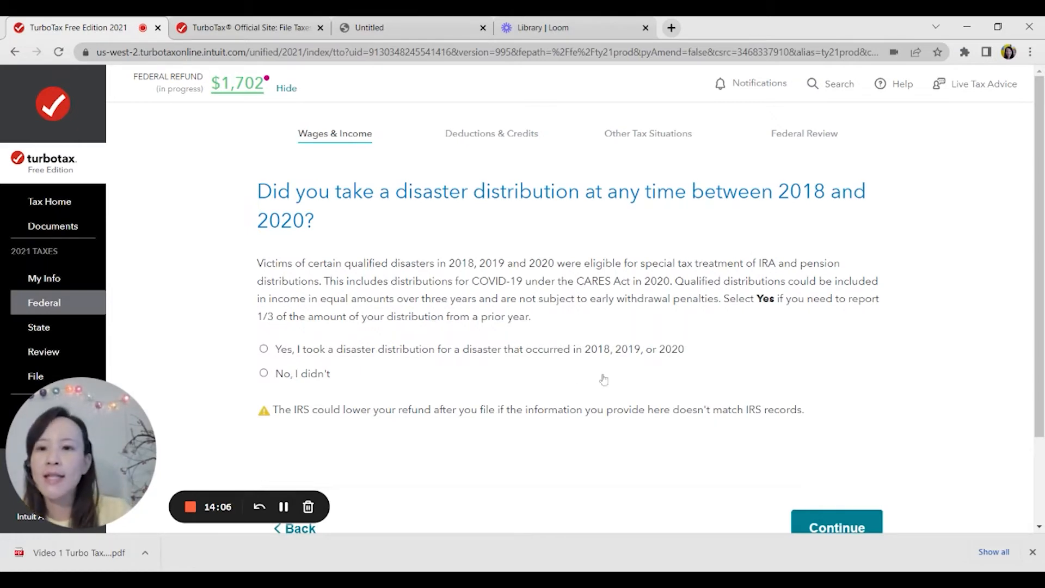
# Answer No to 2018–2020 disaster distributions and to virtual currency activity
pyautogui.click(264, 373)
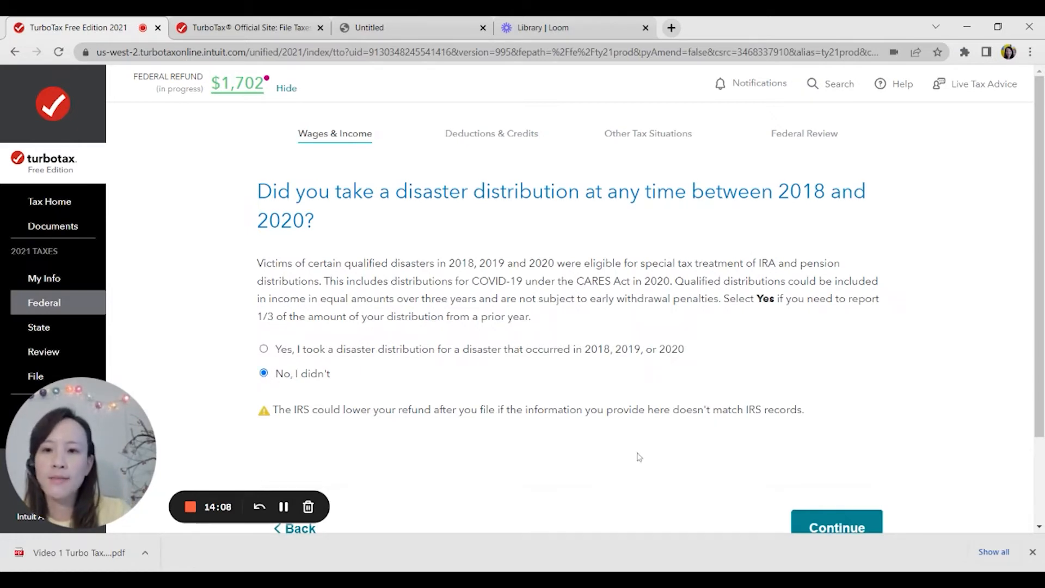
pyautogui.click(877, 529)
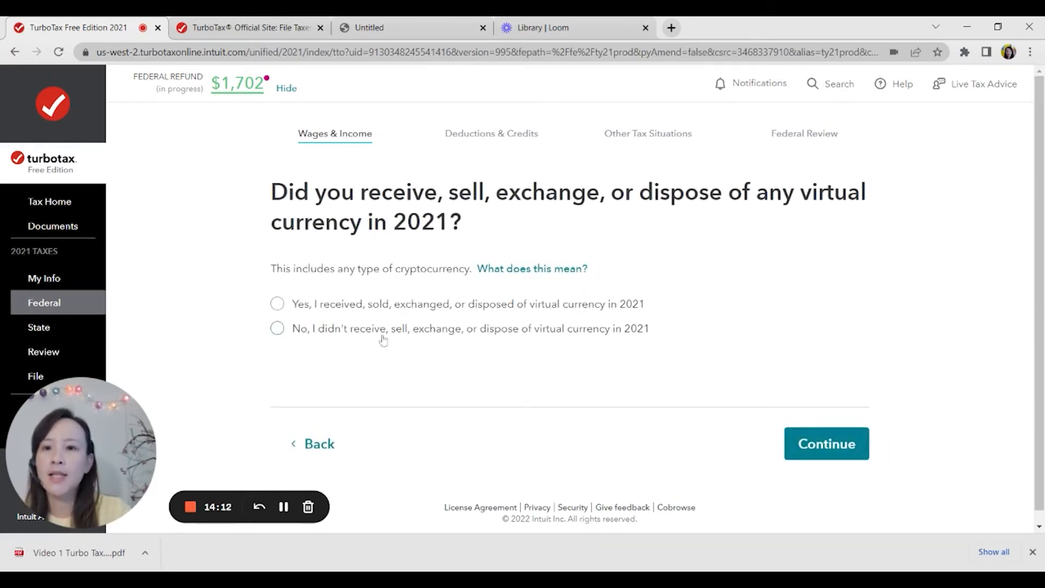
pyautogui.click(277, 328)
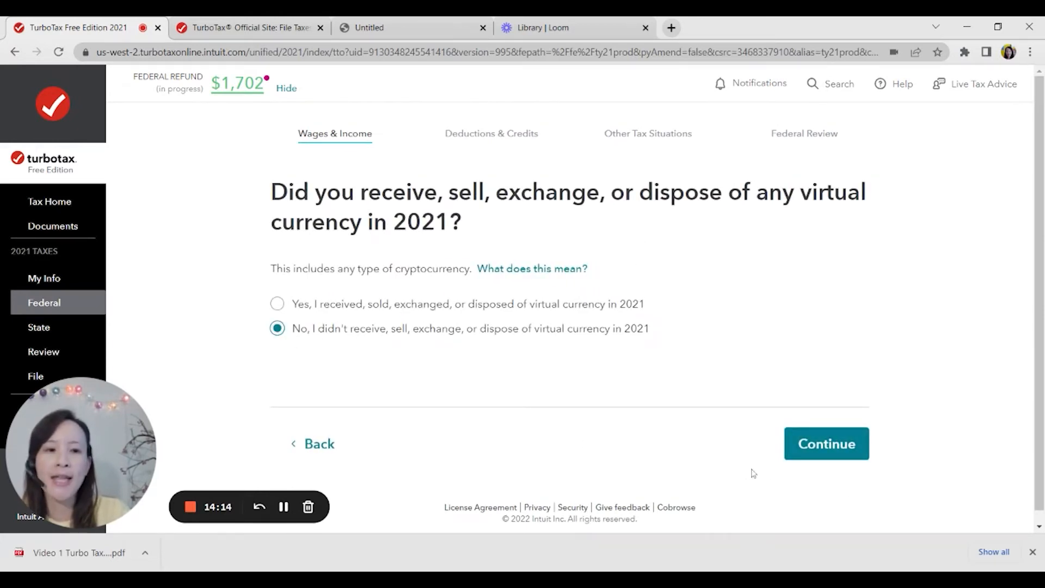
pyautogui.click(816, 461)
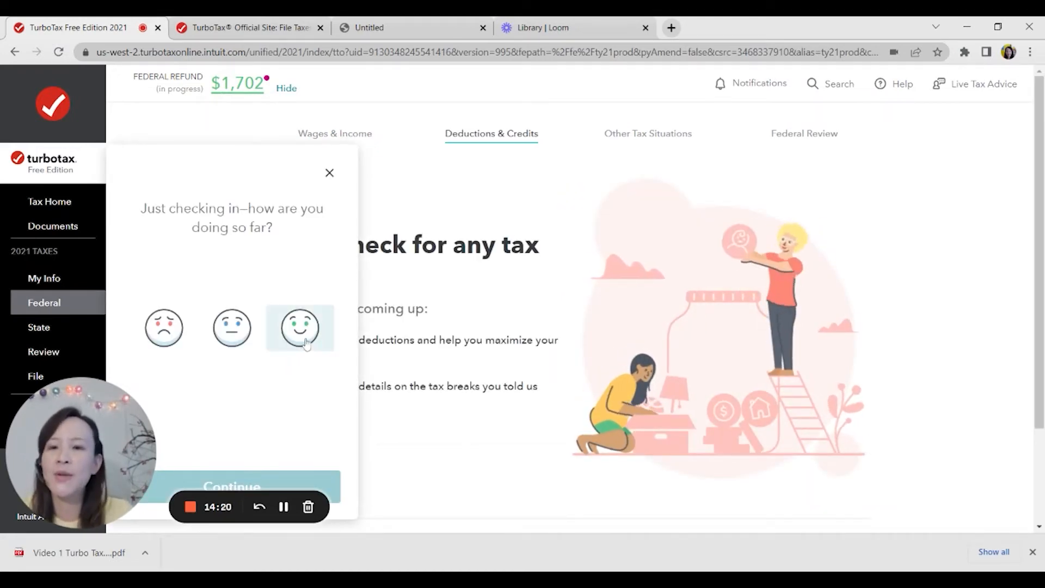
# Rate the experience happy, pick 'Help from tax expert' and 'Easy to use', and submit without comments
pyautogui.click(304, 341)
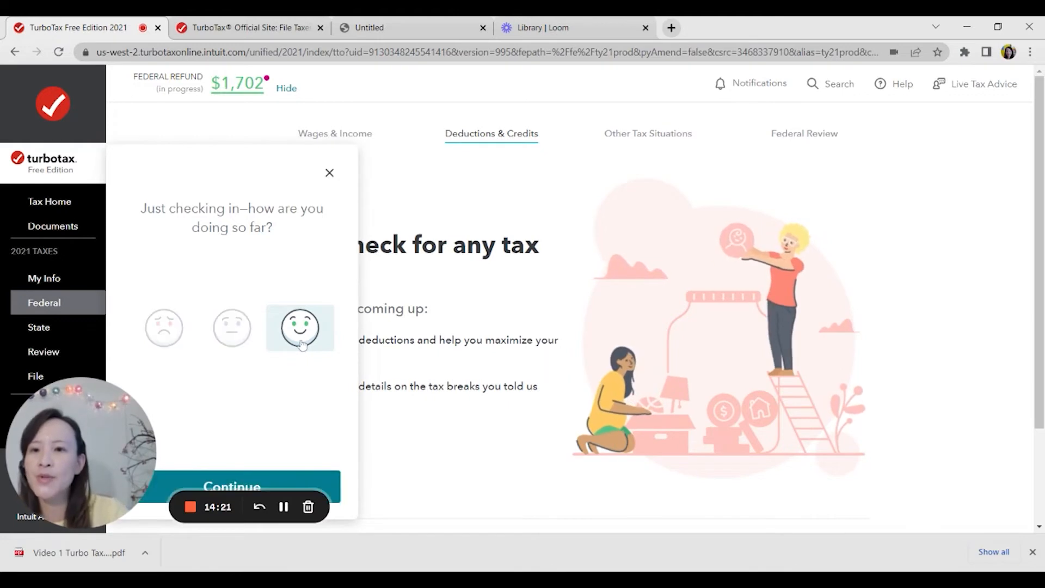
pyautogui.click(322, 480)
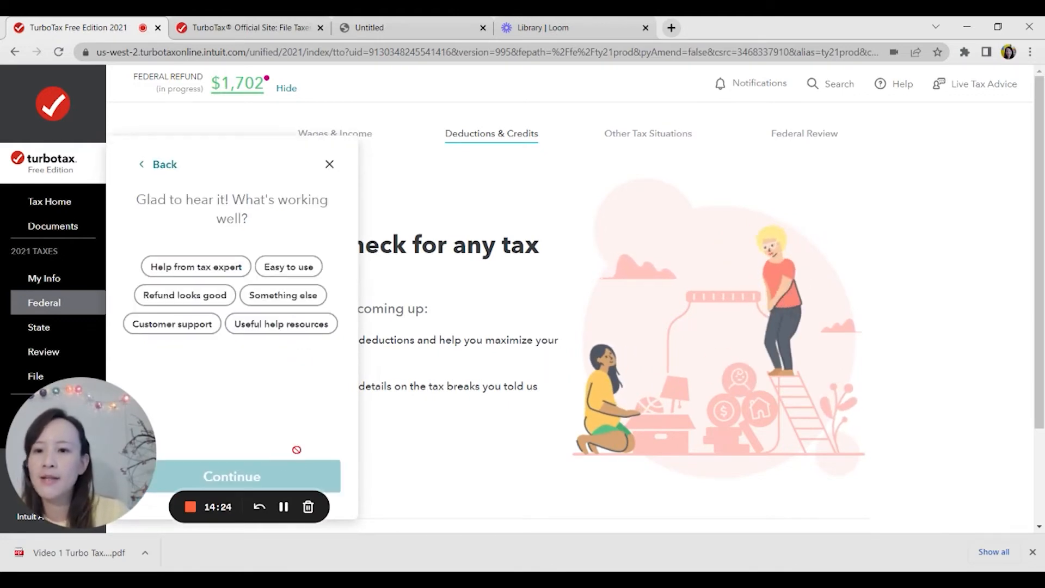
pyautogui.click(221, 265)
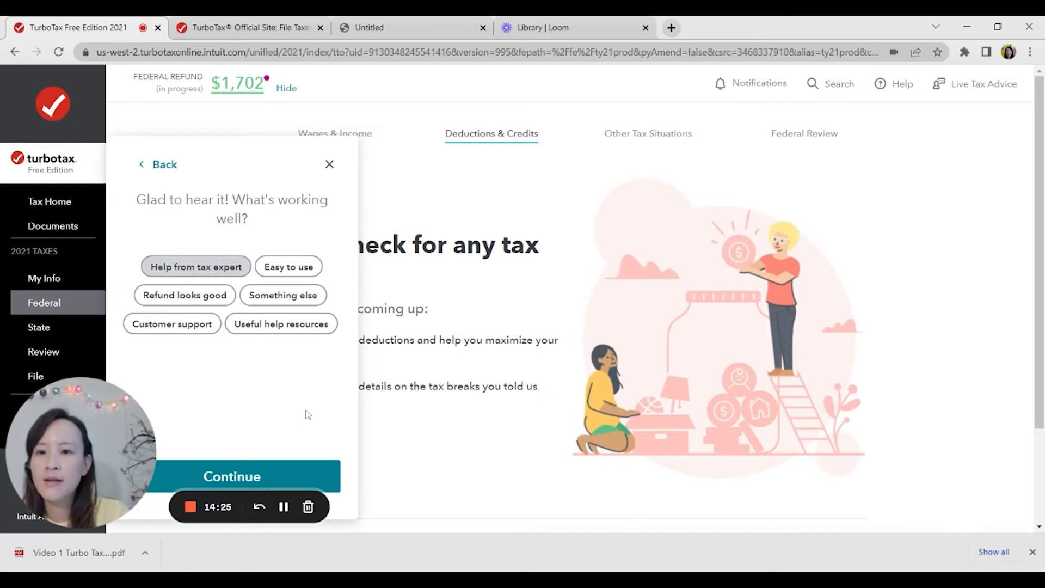
pyautogui.click(293, 271)
pyautogui.click(325, 481)
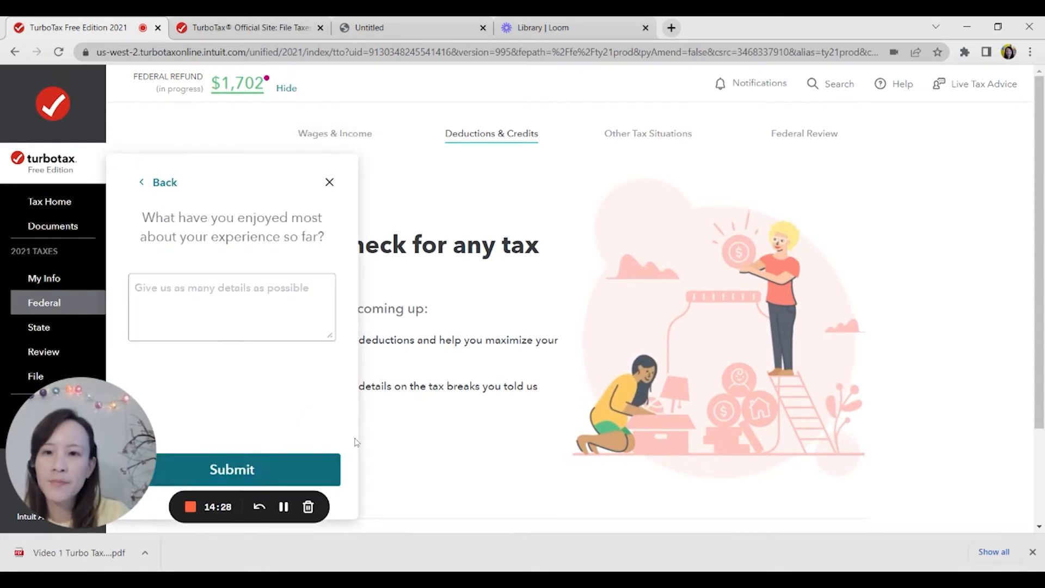
pyautogui.click(315, 471)
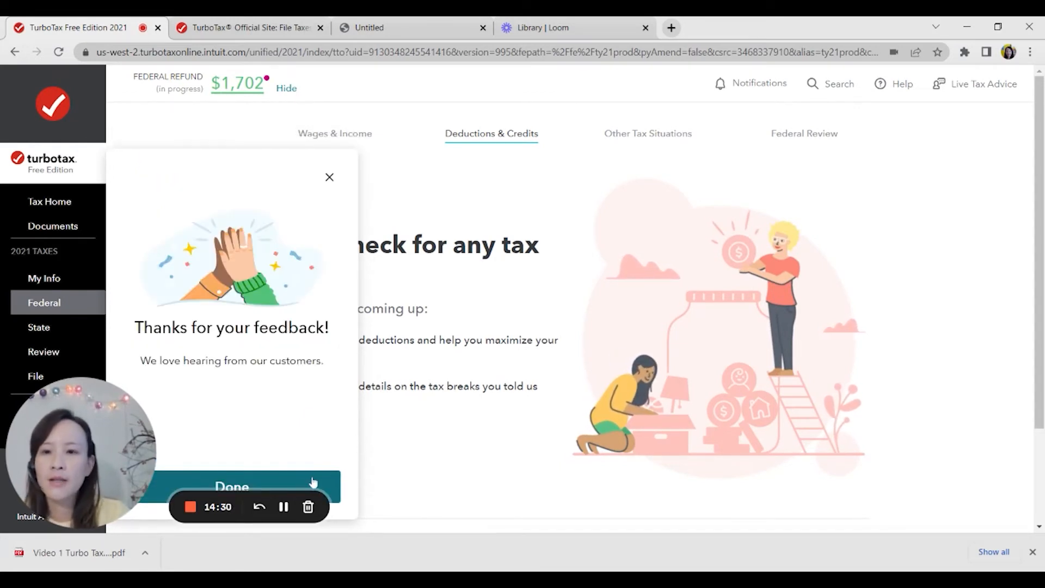
pyautogui.click(313, 479)
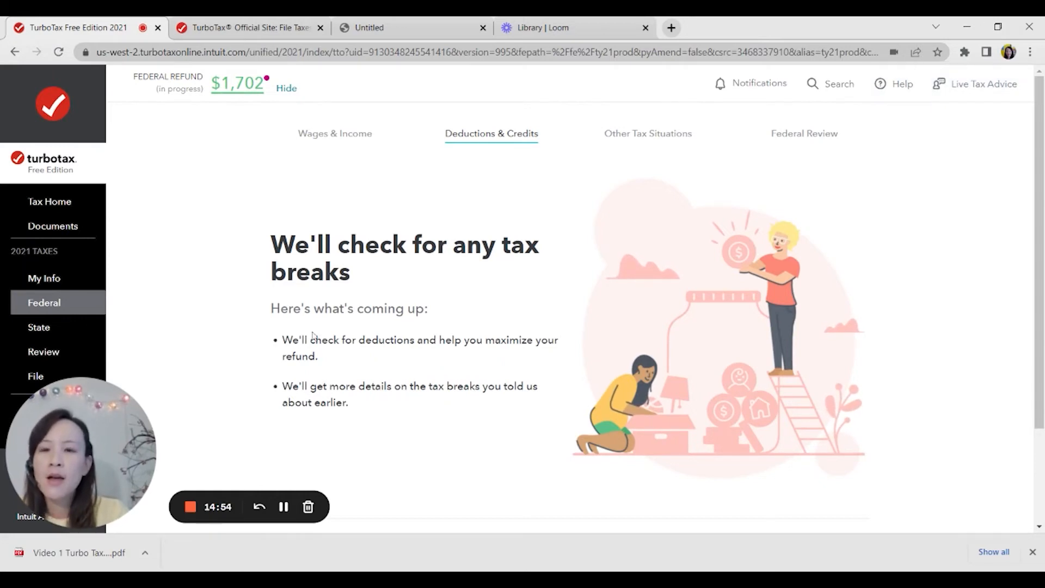
# Begin Deductions & Credits and confirm past the $12,550 Standard Deduction intro
pyautogui.scroll(-3, 313, 335)
pyautogui.scroll(3, 313, 334)
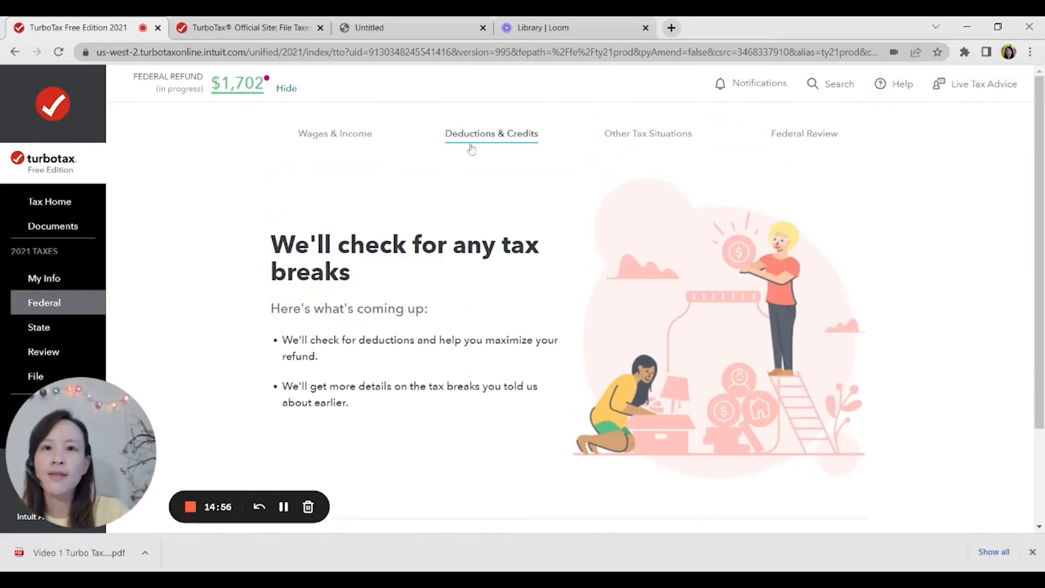
pyautogui.scroll(-3, 455, 158)
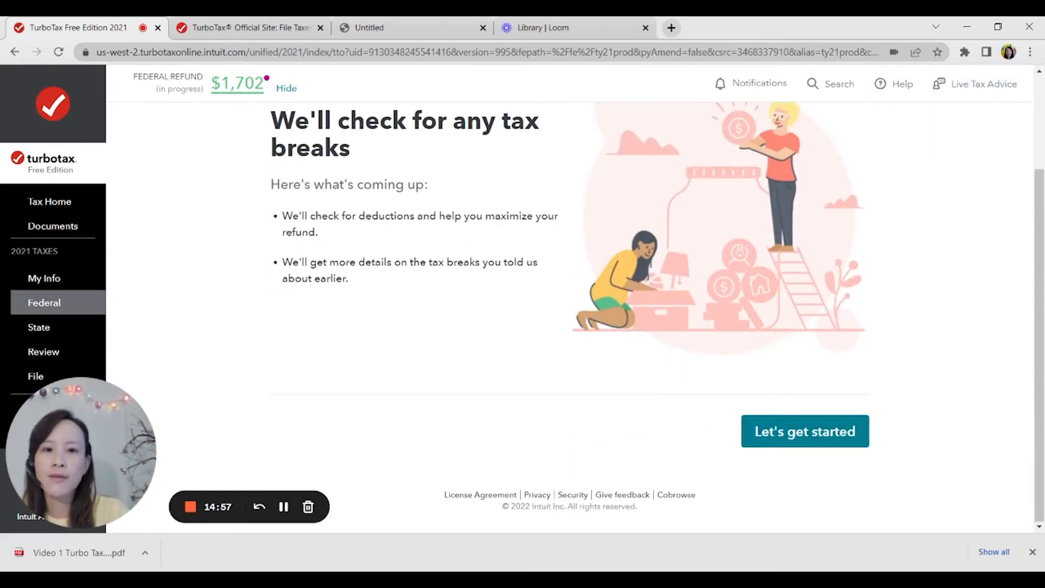
pyautogui.click(836, 448)
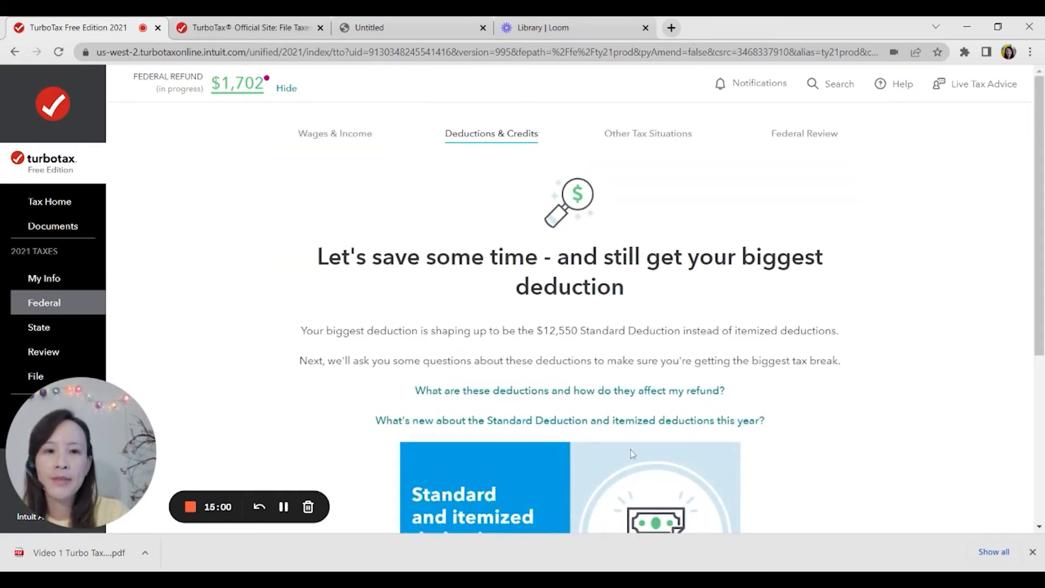
pyautogui.scroll(-3, 632, 453)
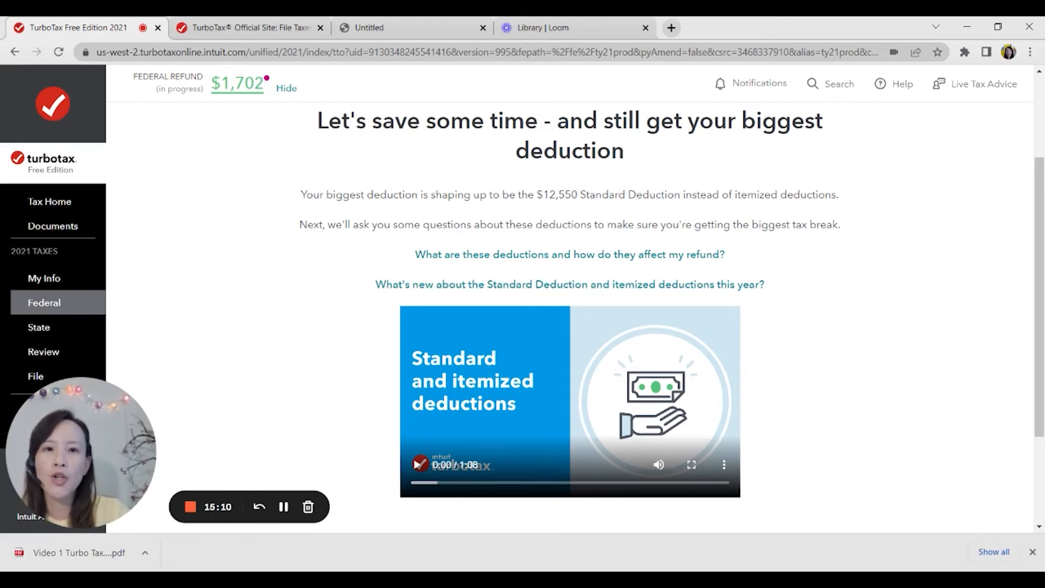
pyautogui.scroll(-3, 626, 215)
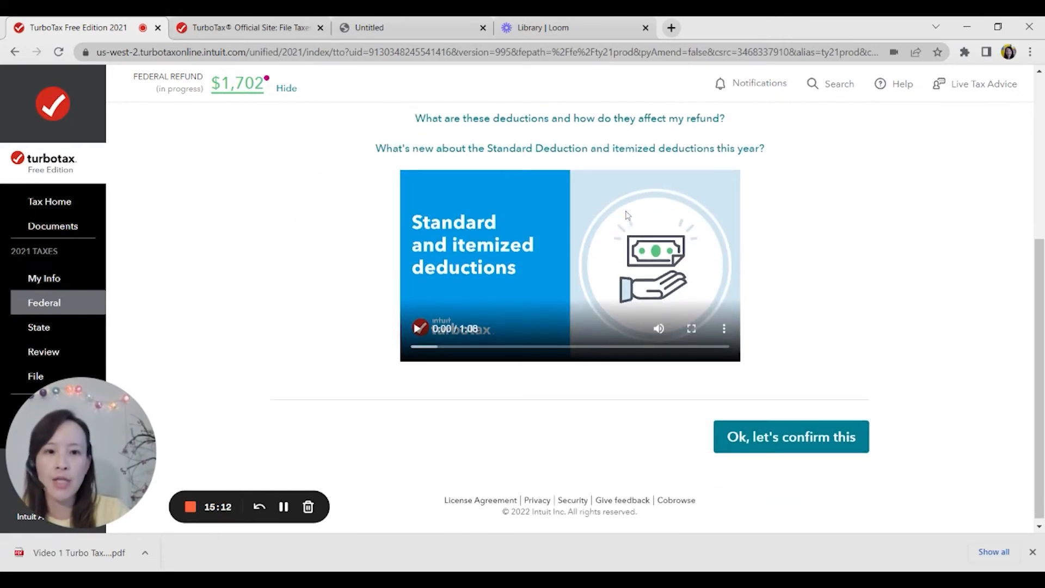
pyautogui.click(771, 436)
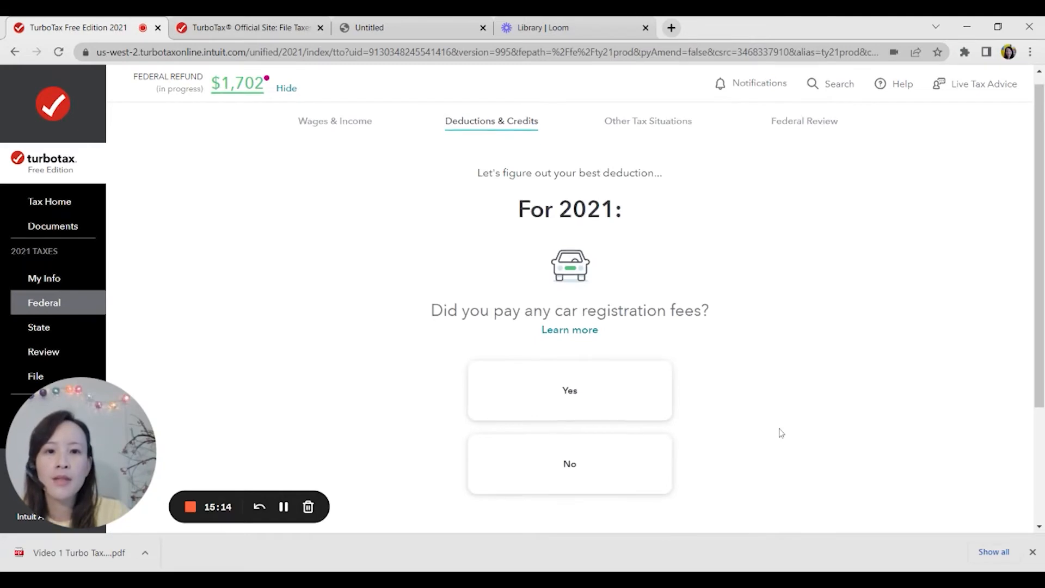
# Answer No to car registration fees and owning a home, and $0 for charity and medical expenses
pyautogui.scroll(-3, 762, 430)
pyautogui.click(614, 362)
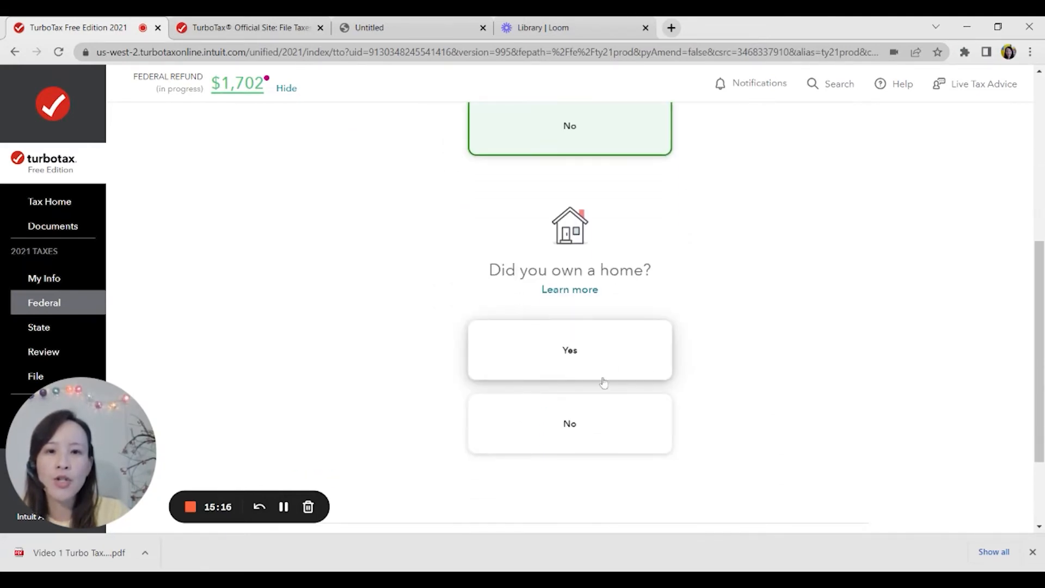
pyautogui.click(601, 416)
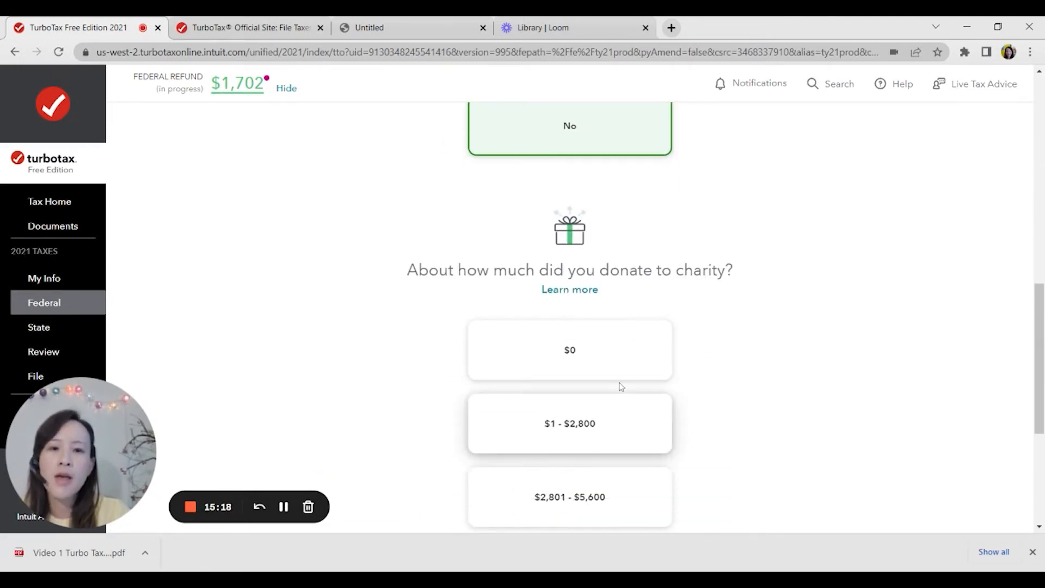
pyautogui.click(618, 367)
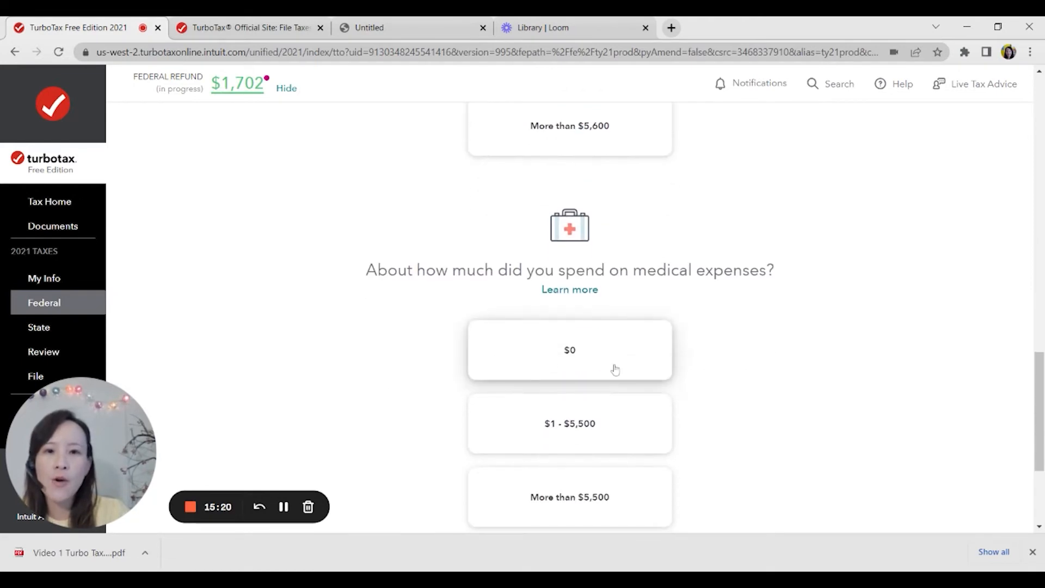
pyautogui.click(615, 369)
pyautogui.click(820, 436)
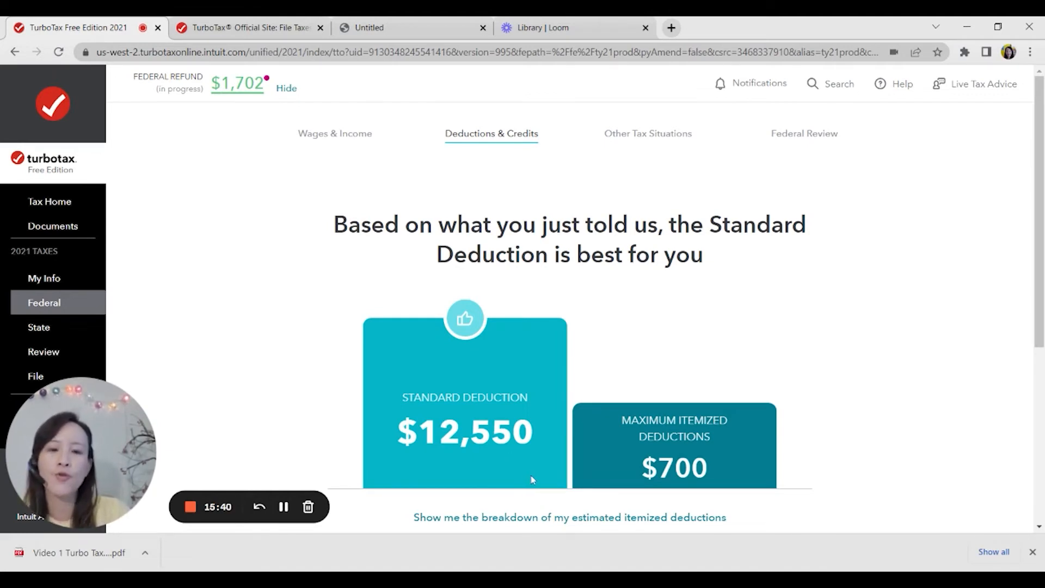
# Accept the recommended $12,550 Standard Deduction with 'OK, sounds good'
pyautogui.scroll(-5, 527, 475)
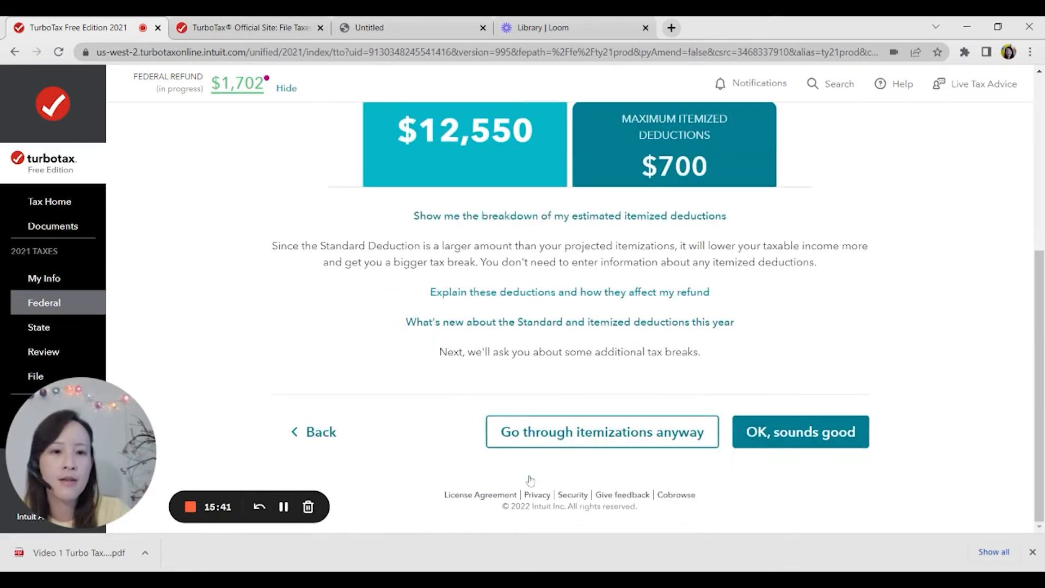
pyautogui.click(805, 432)
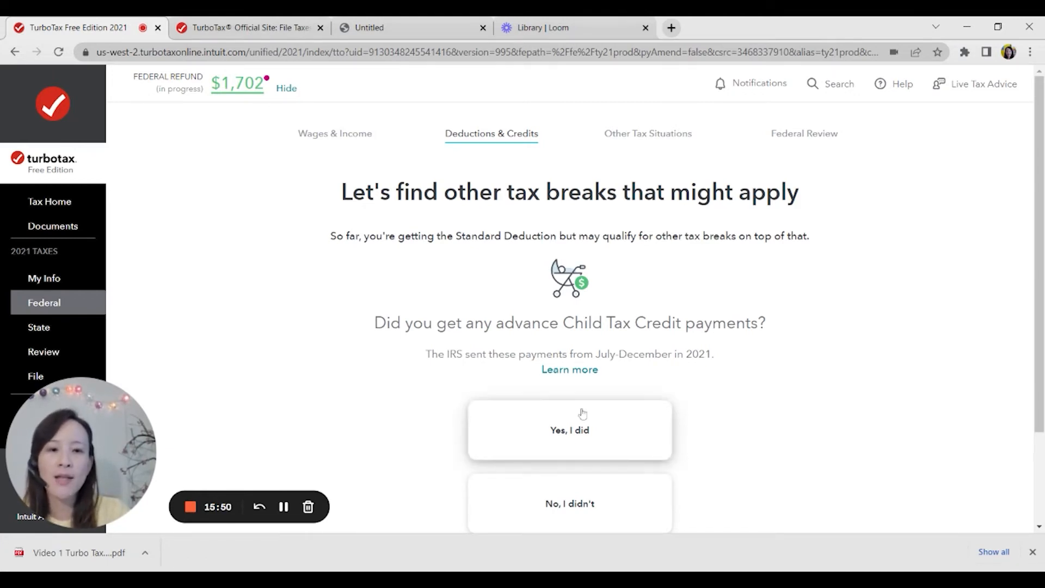
# Answer No to advance Child Tax Credit, estimated taxes, student loans, college expenses, 2008 homebuyer credit and IRA contributions
pyautogui.moveTo(587, 501); pyautogui.dragTo(581, 499)
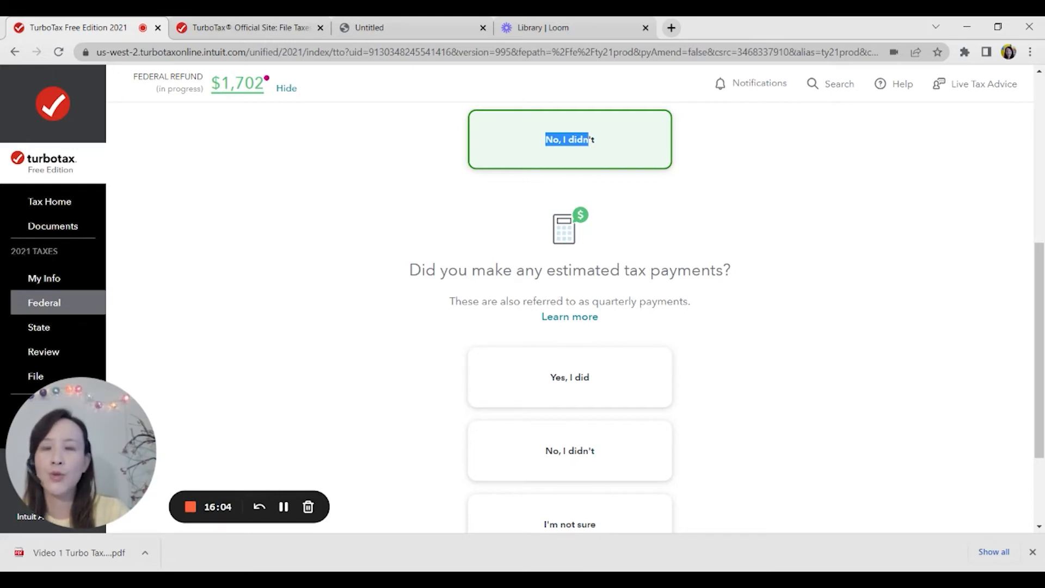
pyautogui.click(602, 462)
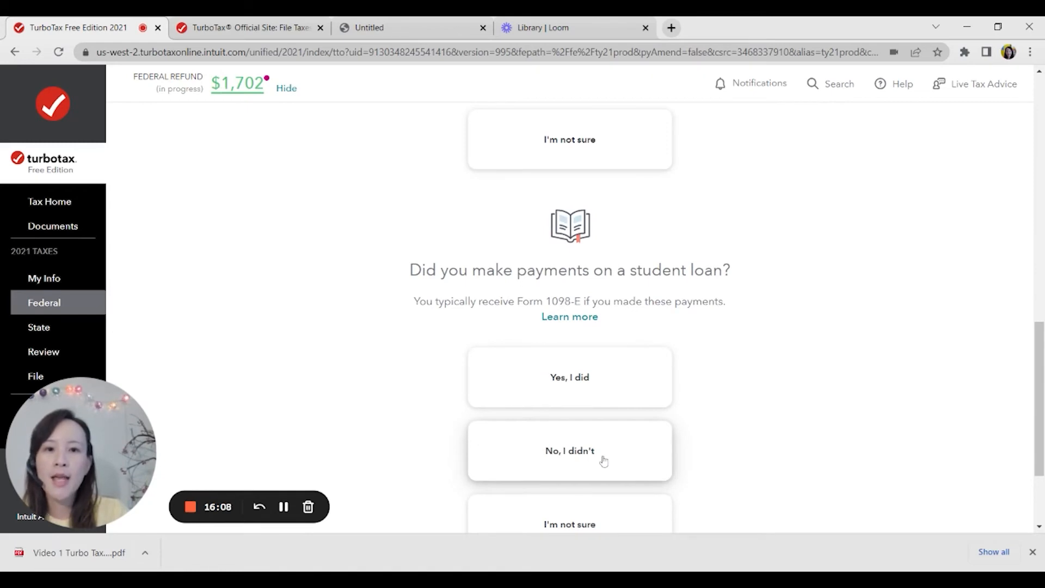
pyautogui.click(603, 462)
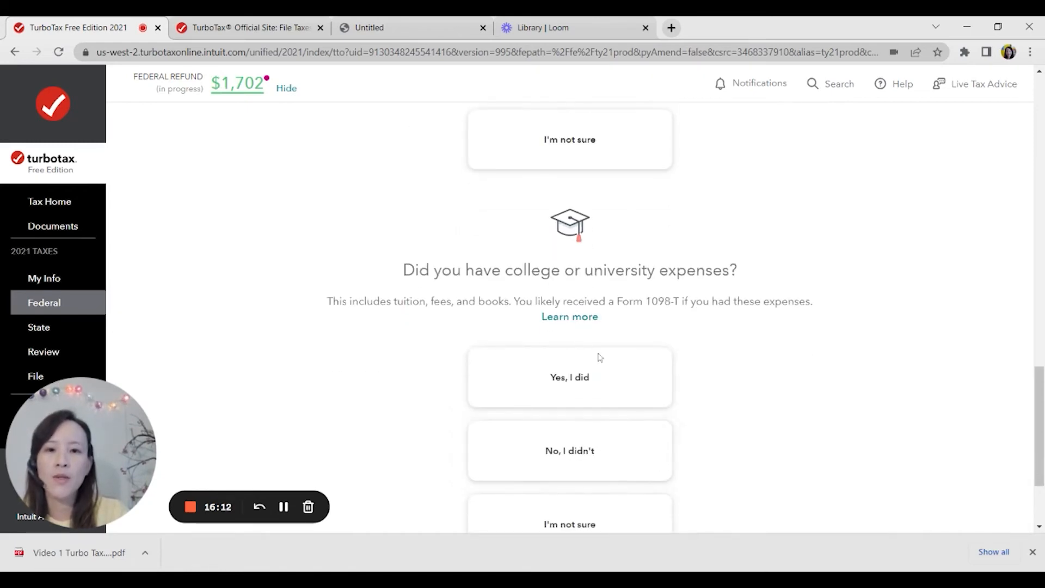
pyautogui.click(616, 442)
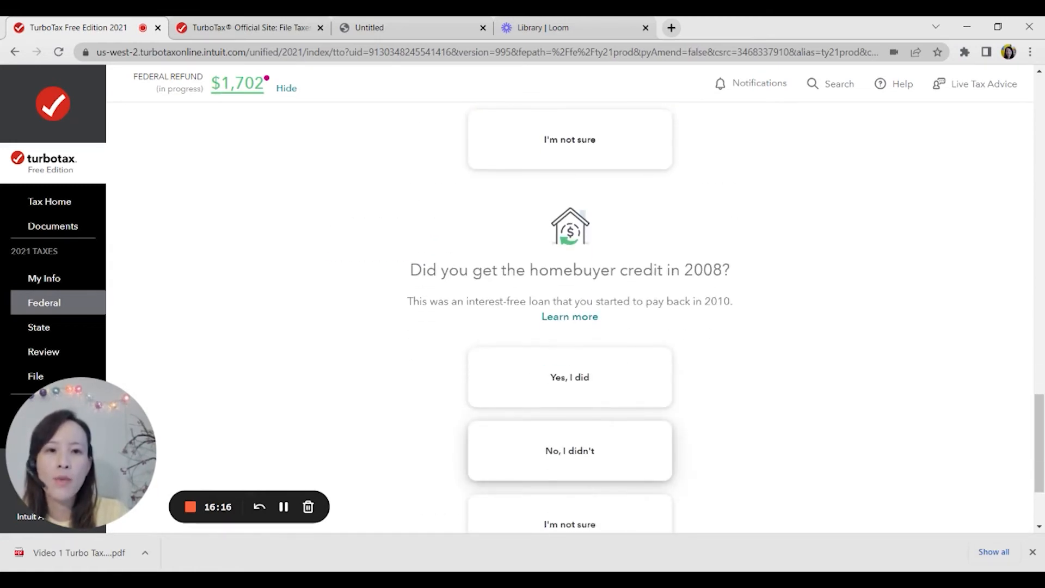
pyautogui.click(616, 462)
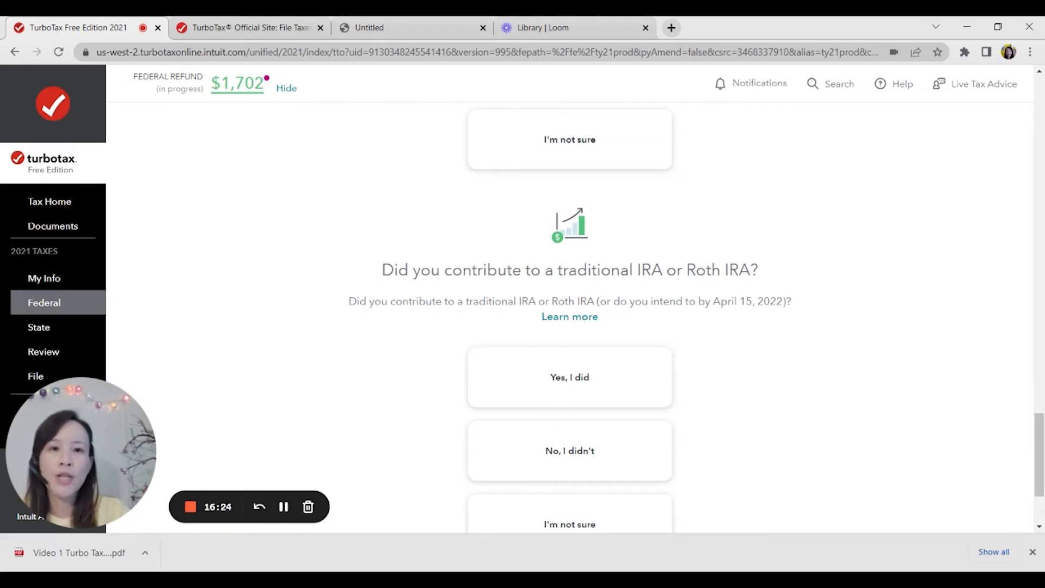
pyautogui.click(659, 461)
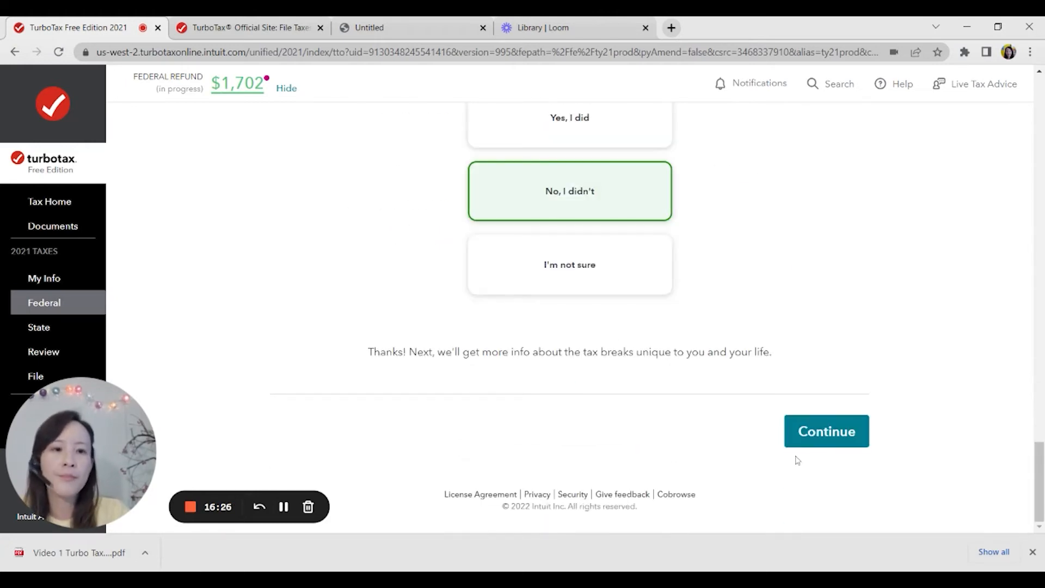
pyautogui.click(800, 433)
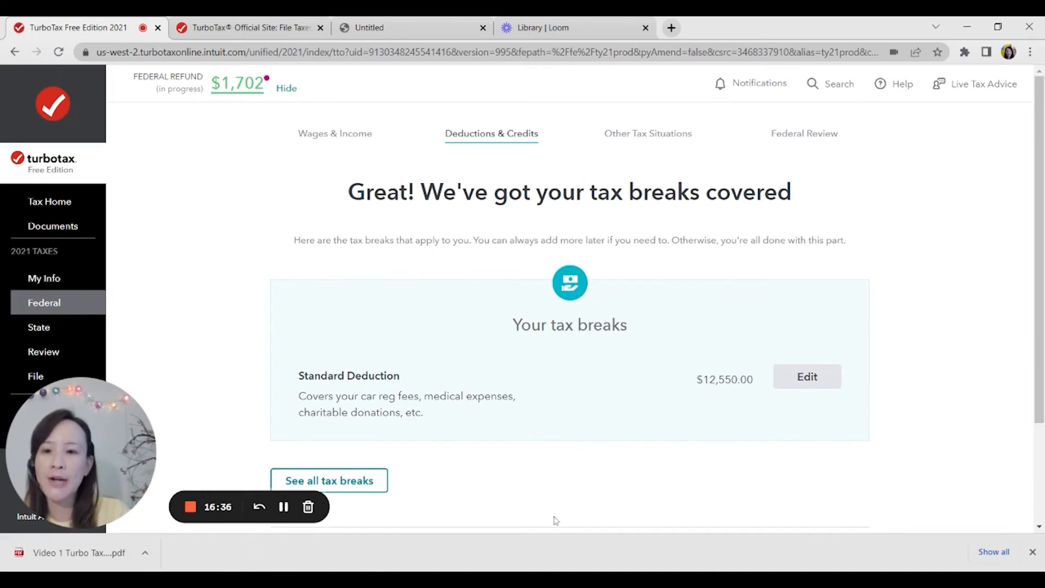
pyautogui.scroll(-3, 604, 503)
# Wrap up tax breaks, declining to enter sales tax information
pyautogui.click(758, 425)
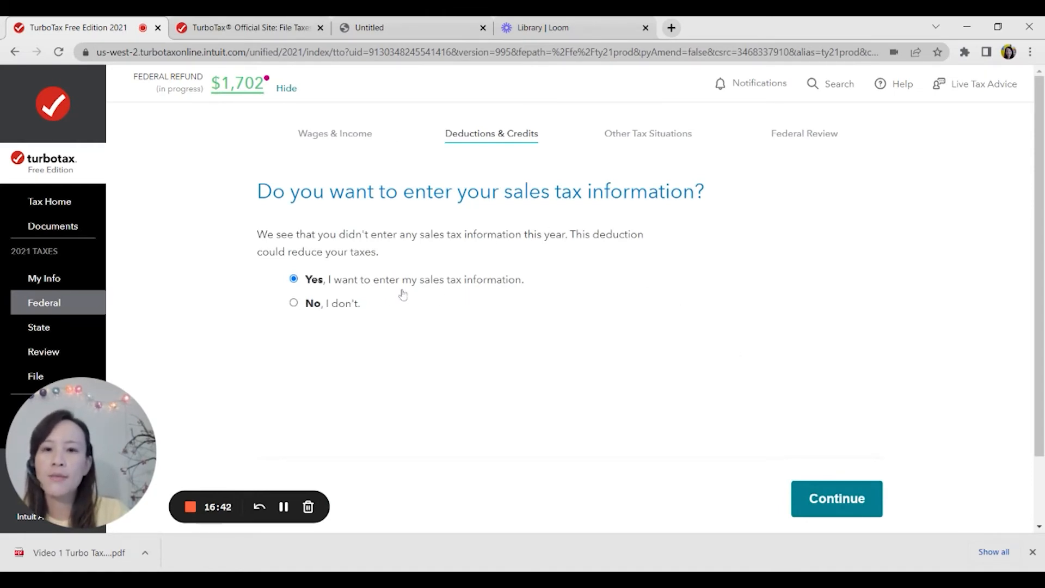
pyautogui.click(294, 302)
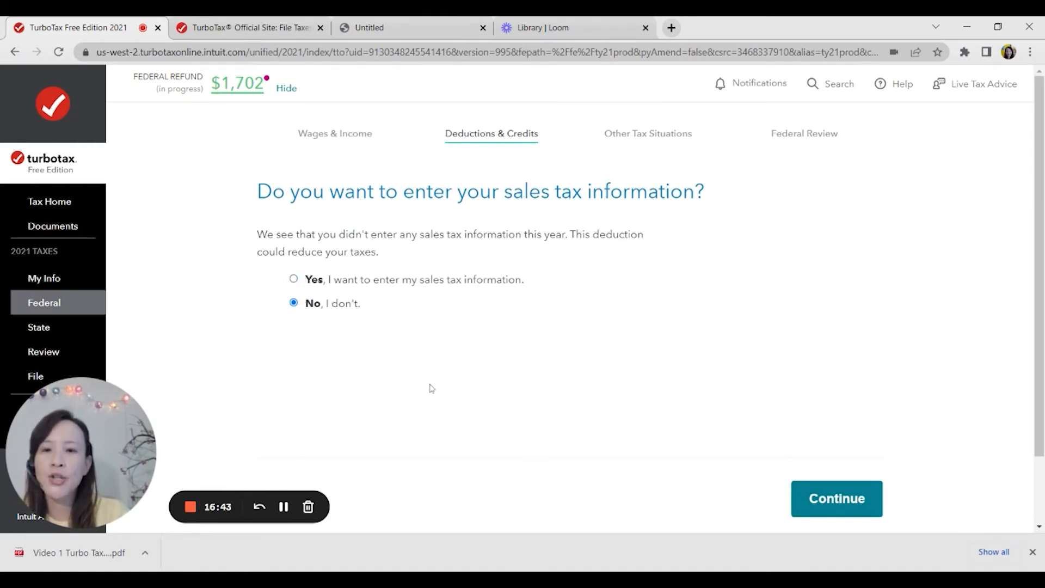
pyautogui.click(796, 504)
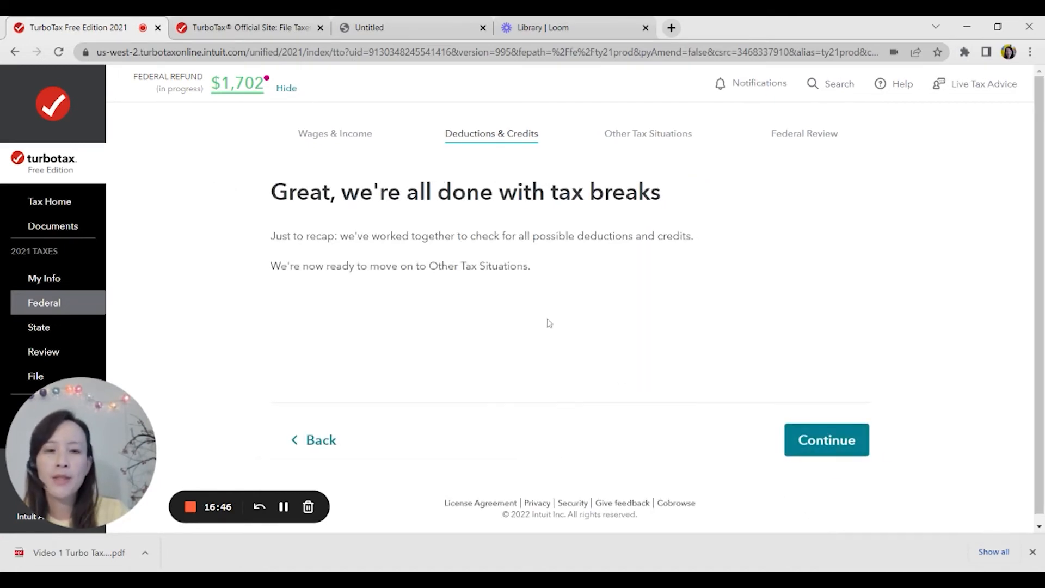
pyautogui.click(814, 458)
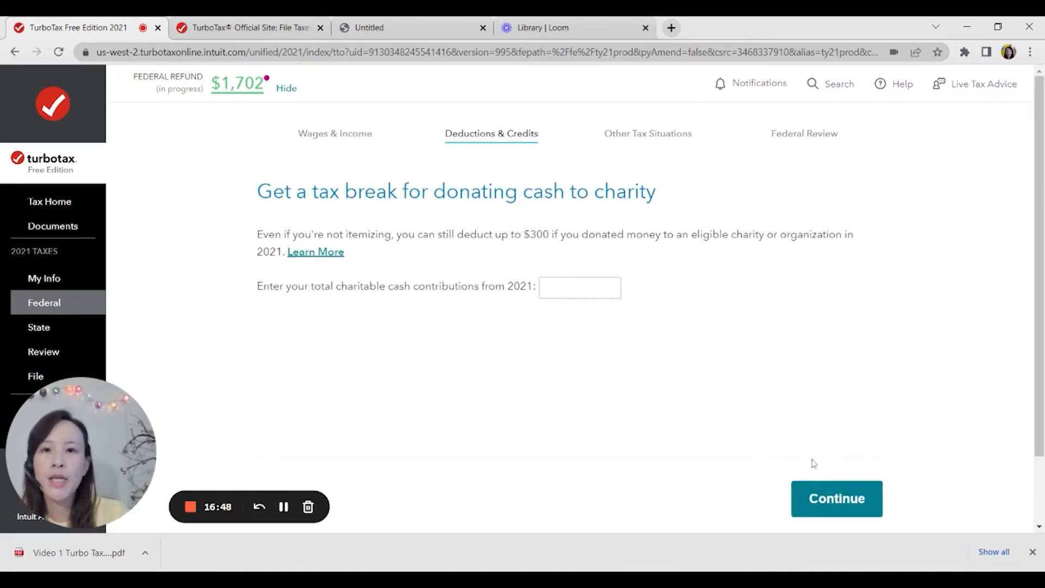
# Enter 0 for charitable cash contributions
pyautogui.click(577, 288)
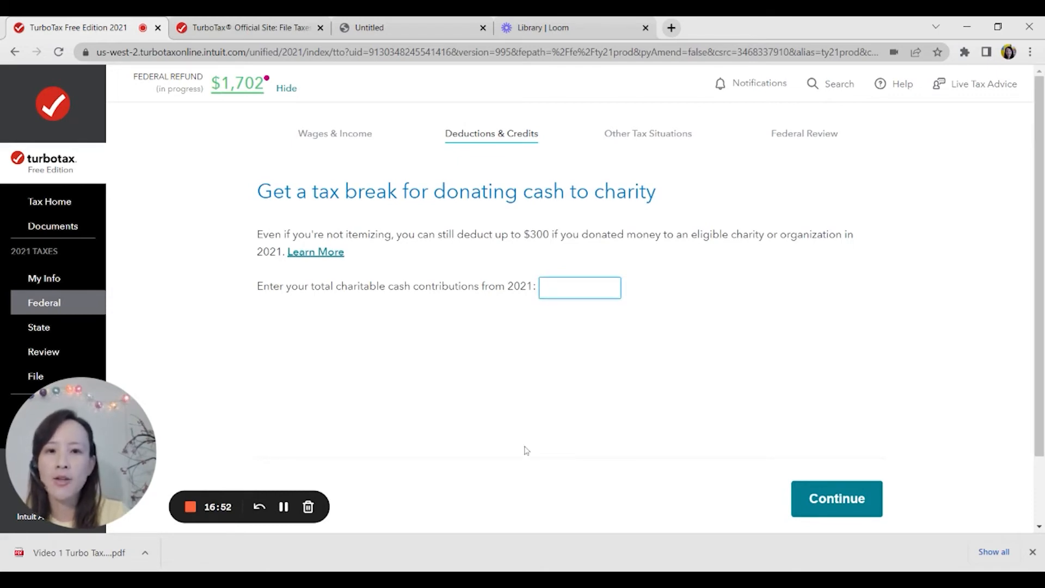
pyautogui.write('0')
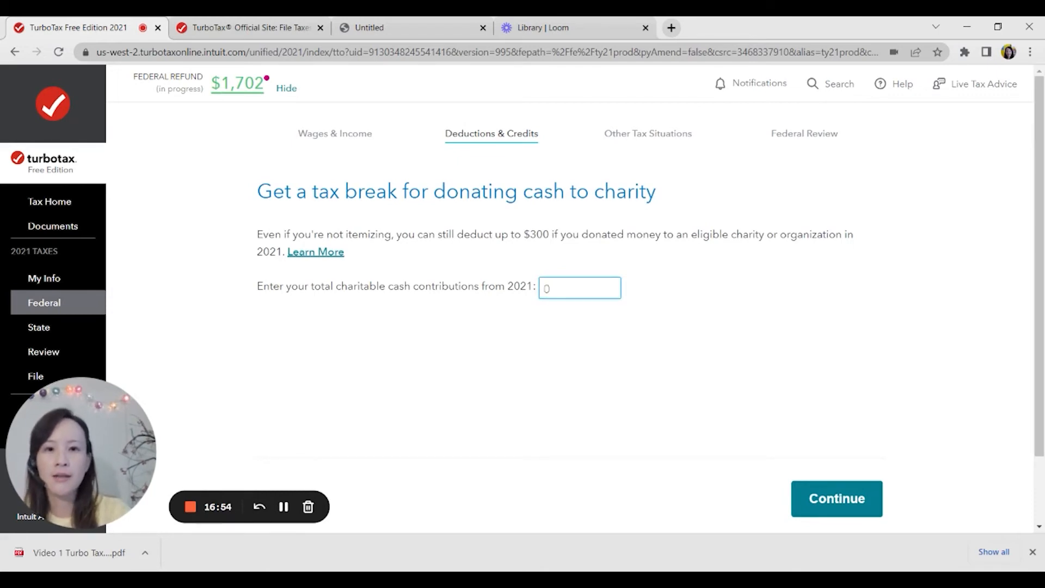
pyautogui.click(814, 508)
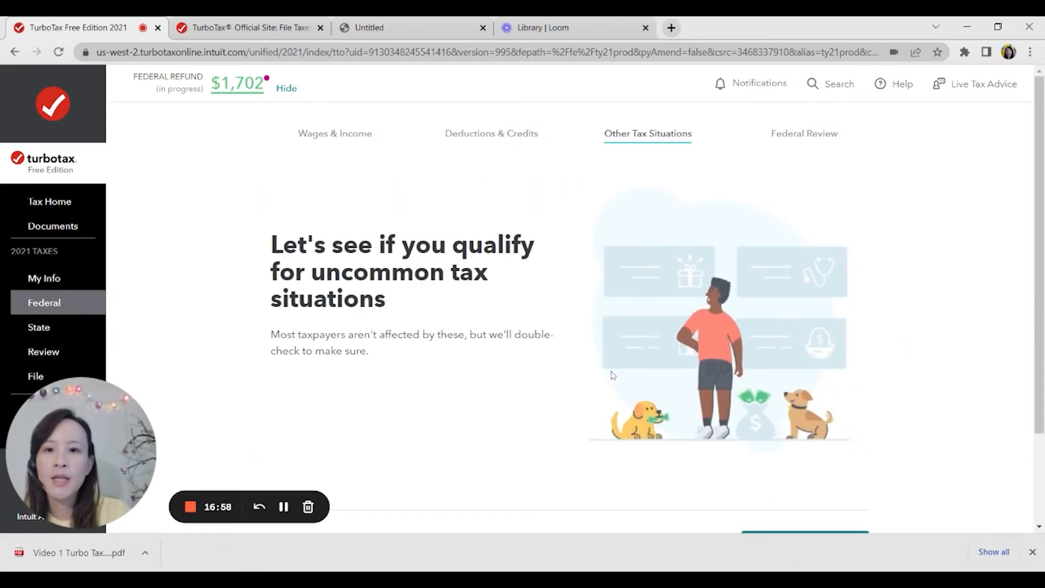
# Answer No to household employee, applying refund to next year, $3 campaign fund, and IP PIN
pyautogui.scroll(-2, 613, 375)
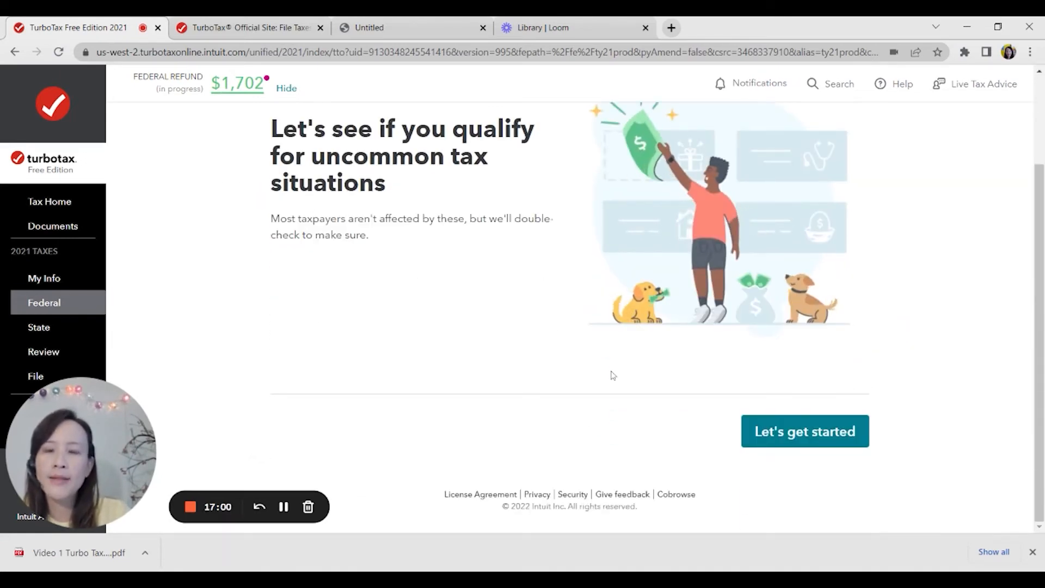
pyautogui.click(790, 438)
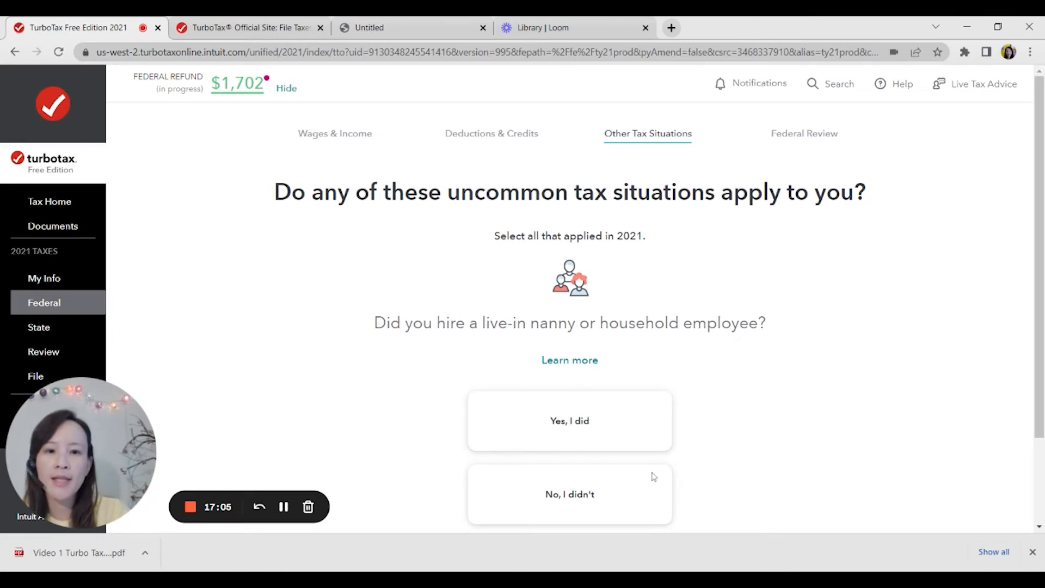
pyautogui.click(516, 493)
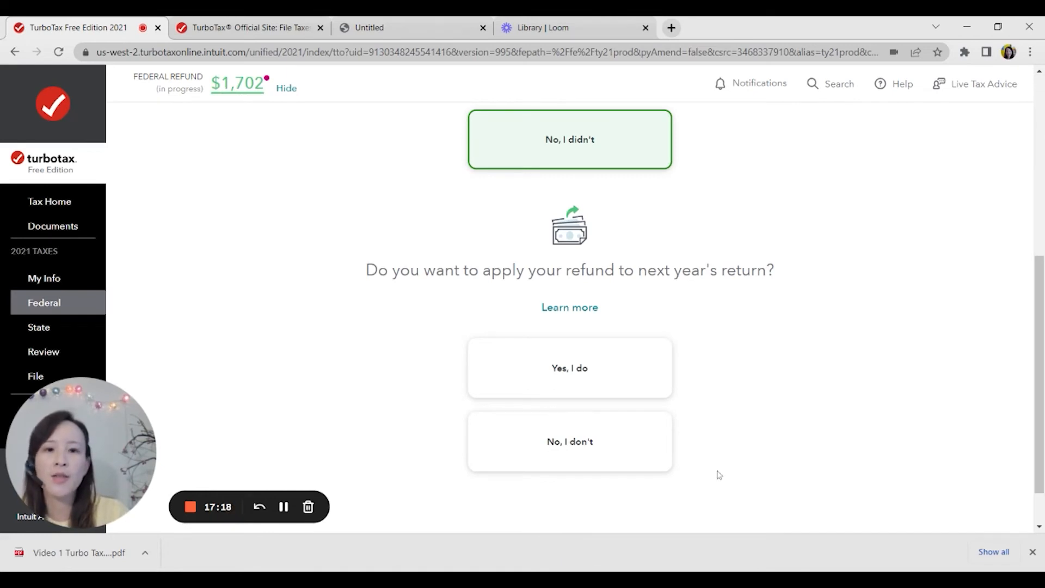
pyautogui.click(594, 456)
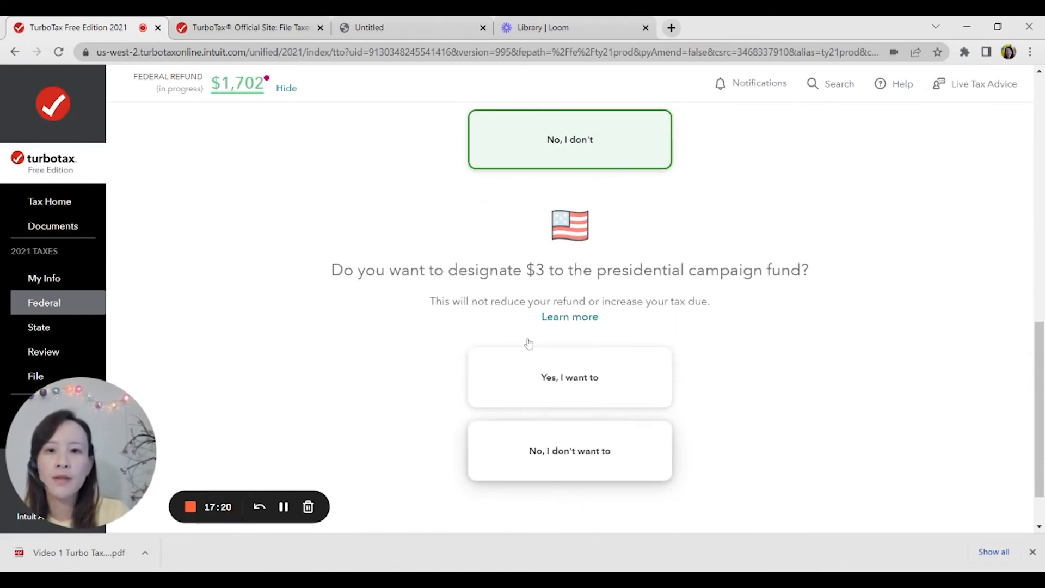
pyautogui.click(566, 452)
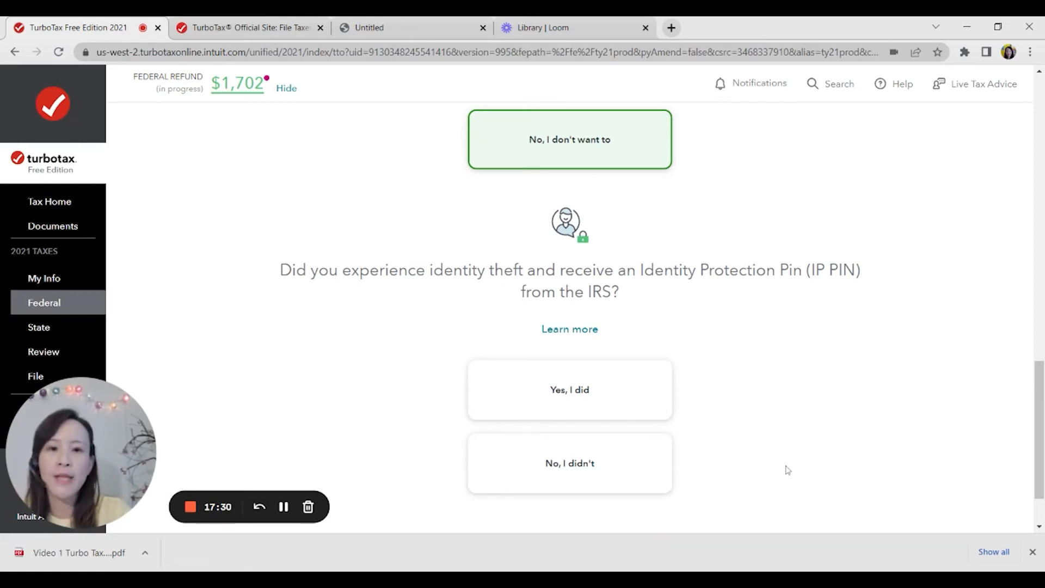
pyautogui.click(592, 480)
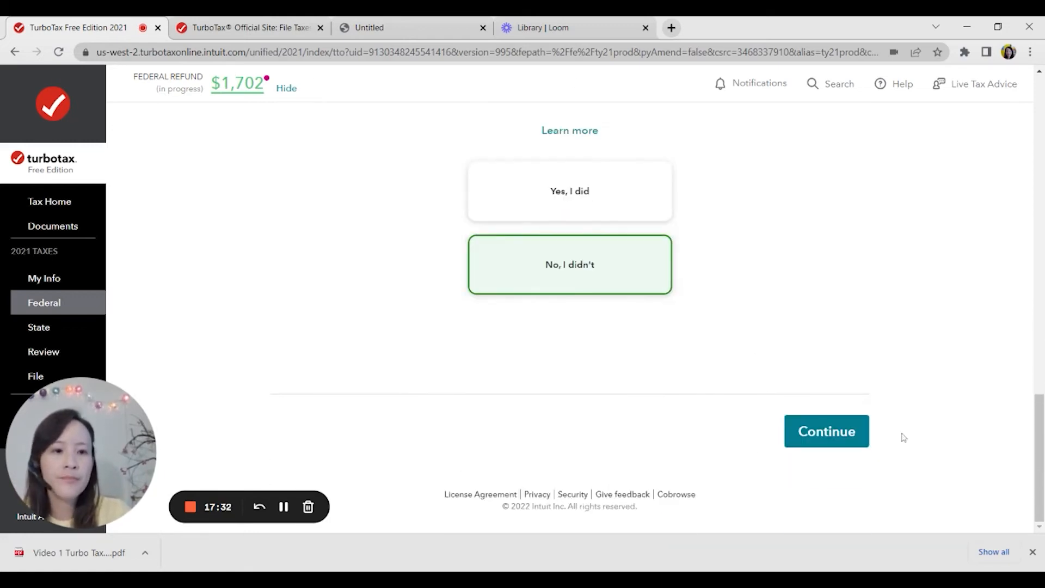
pyautogui.click(837, 433)
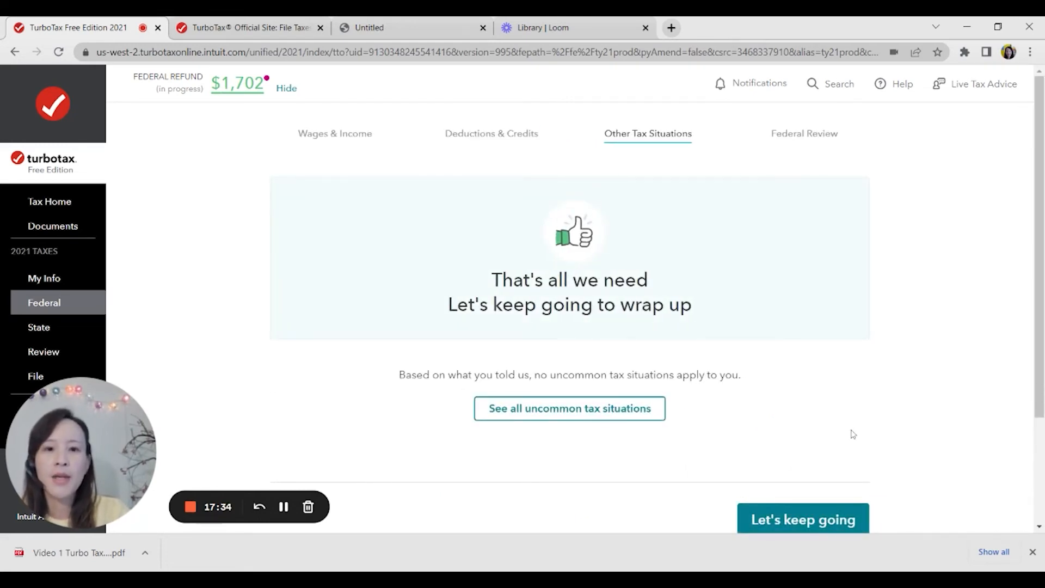
# Review the full list of uncommon tax situations, none applying, and move on
pyautogui.click(593, 411)
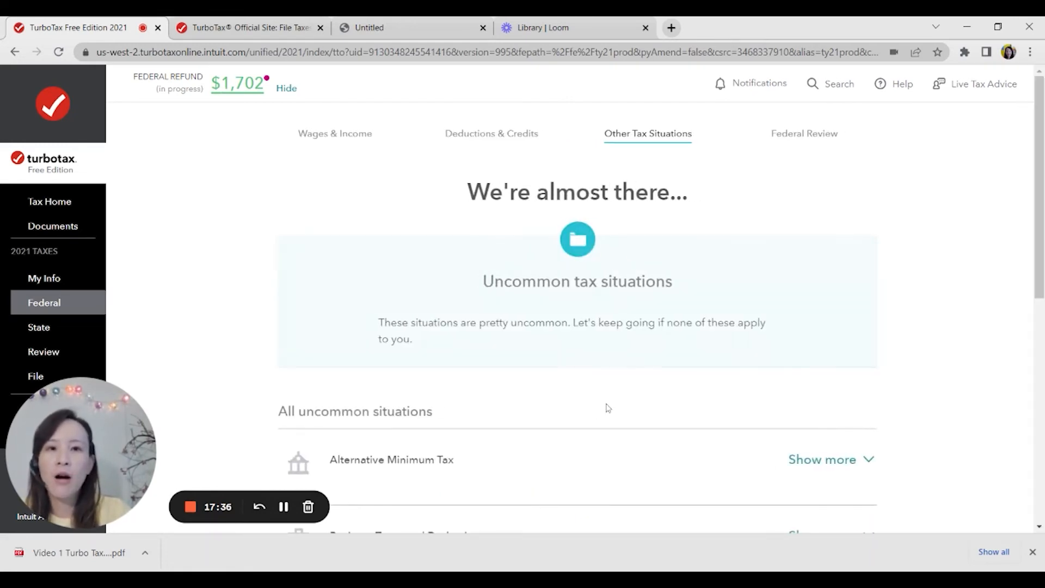
pyautogui.scroll(-3, 608, 407)
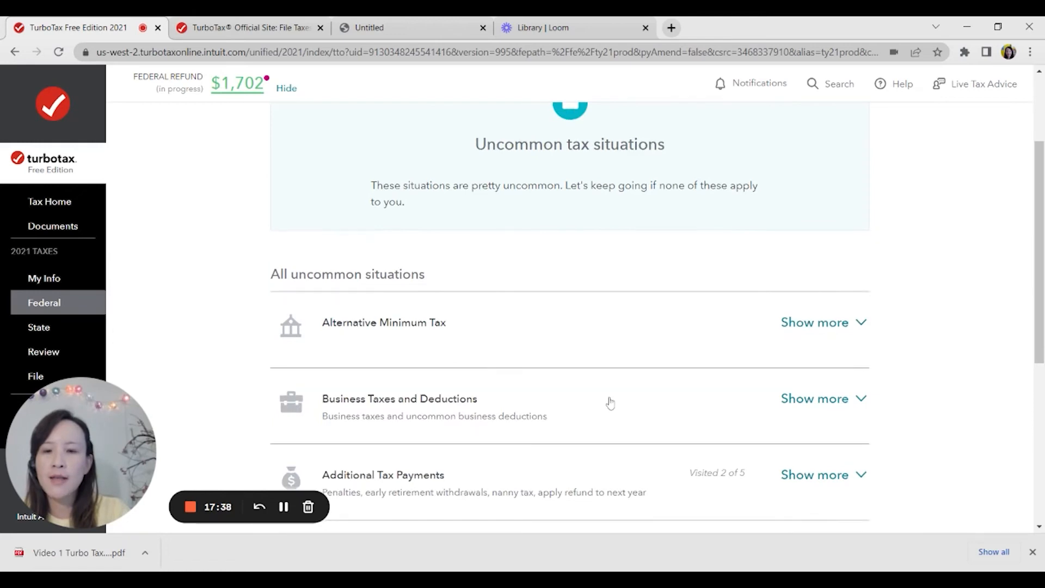
pyautogui.scroll(-3, 610, 406)
pyautogui.scroll(-3, 610, 399)
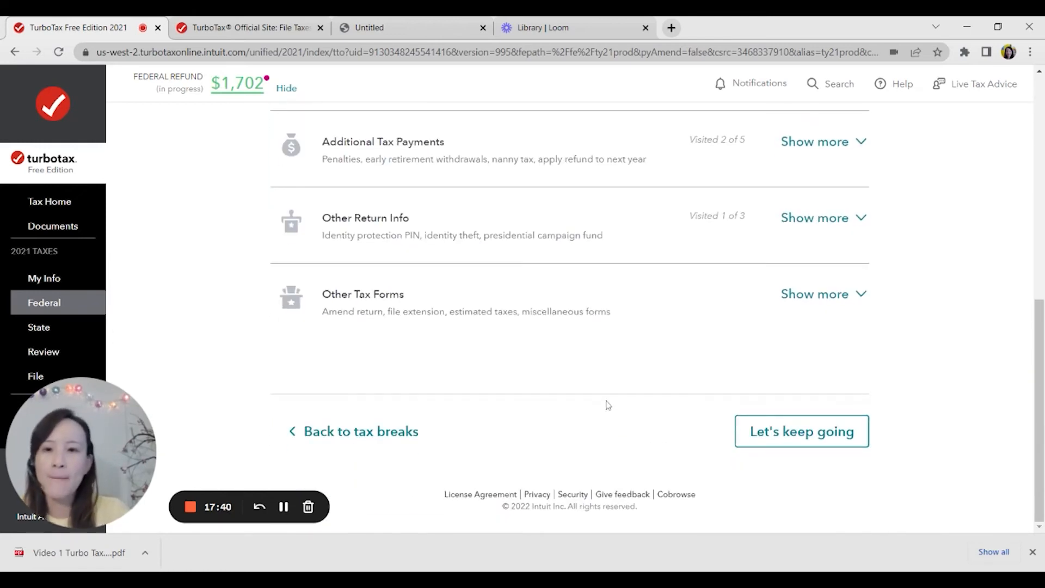
pyautogui.click(827, 444)
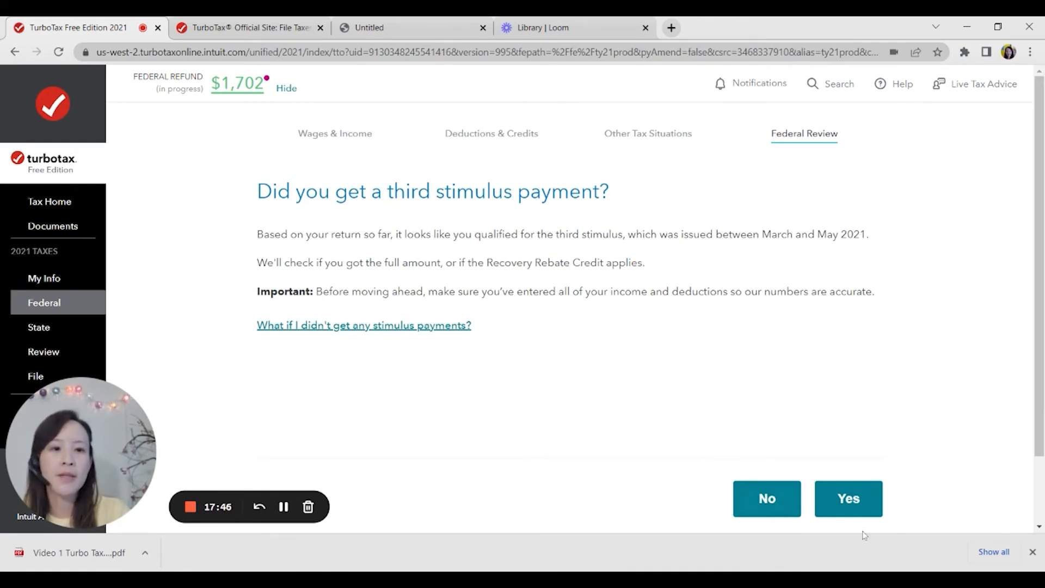
# Confirm the $1,400 third stimulus payment was received and matches Letter 6475
pyautogui.click(846, 500)
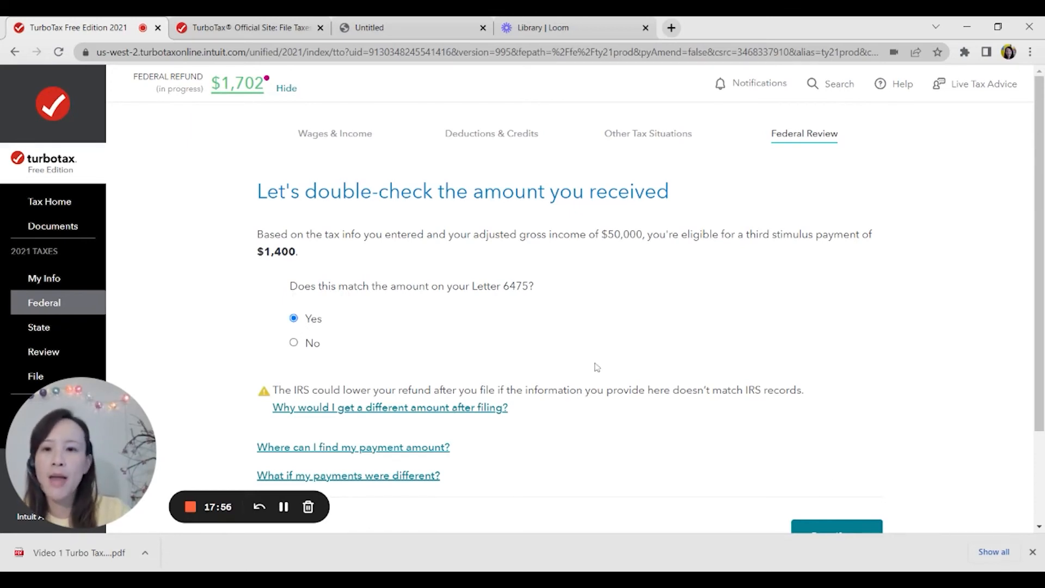
pyautogui.scroll(-2, 597, 368)
pyautogui.click(819, 416)
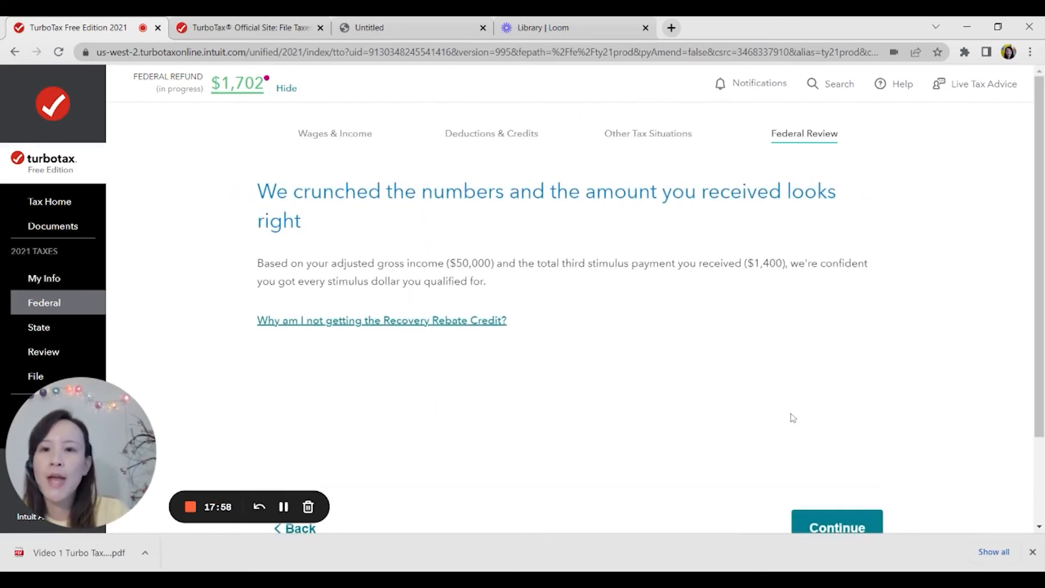
pyautogui.scroll(-2, 796, 417)
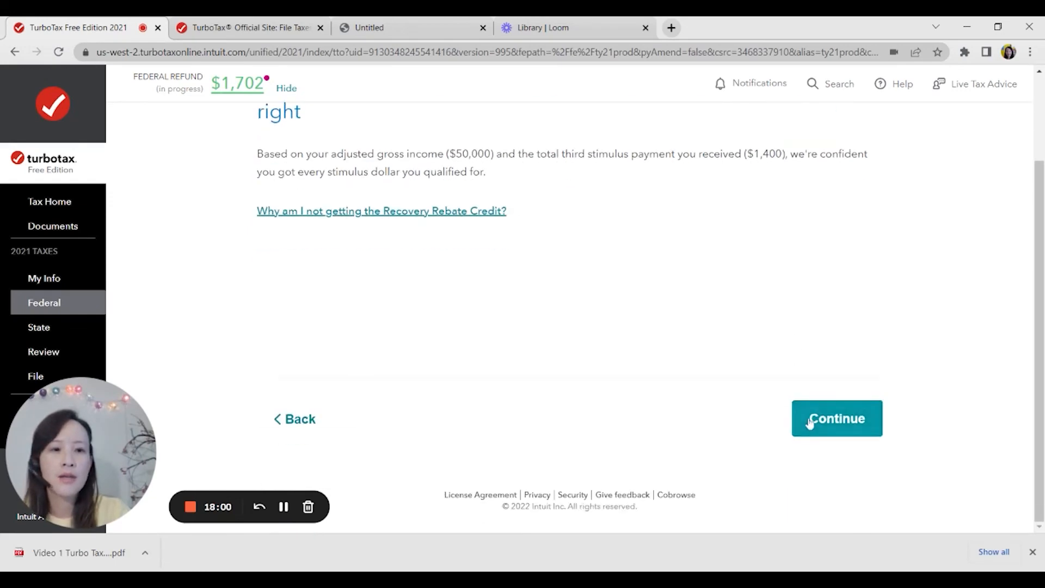
pyautogui.click(800, 419)
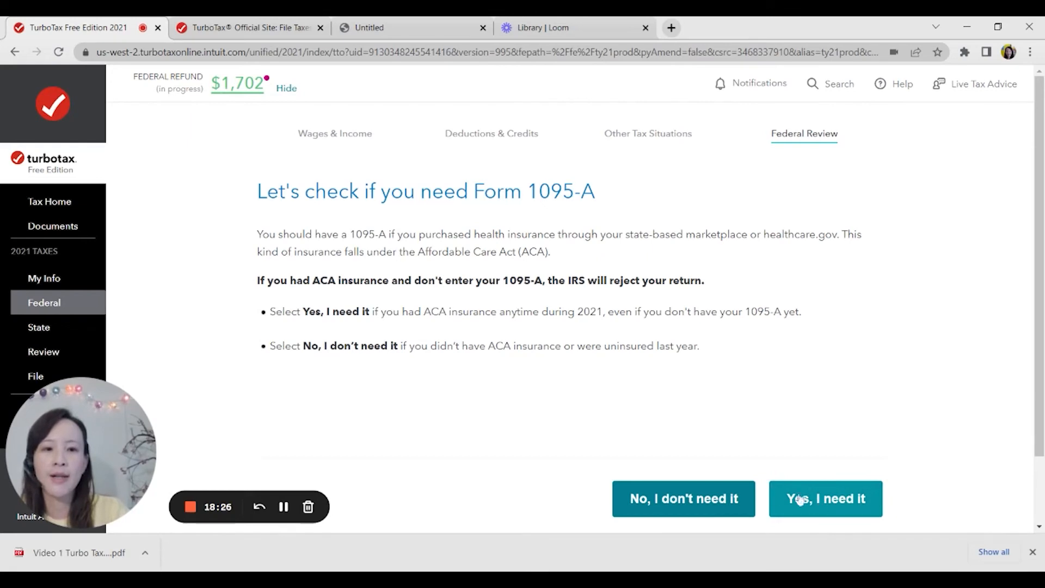
# Decline Form 1095-A, confirm the SSN and birth date, and start the federal return check
pyautogui.click(699, 501)
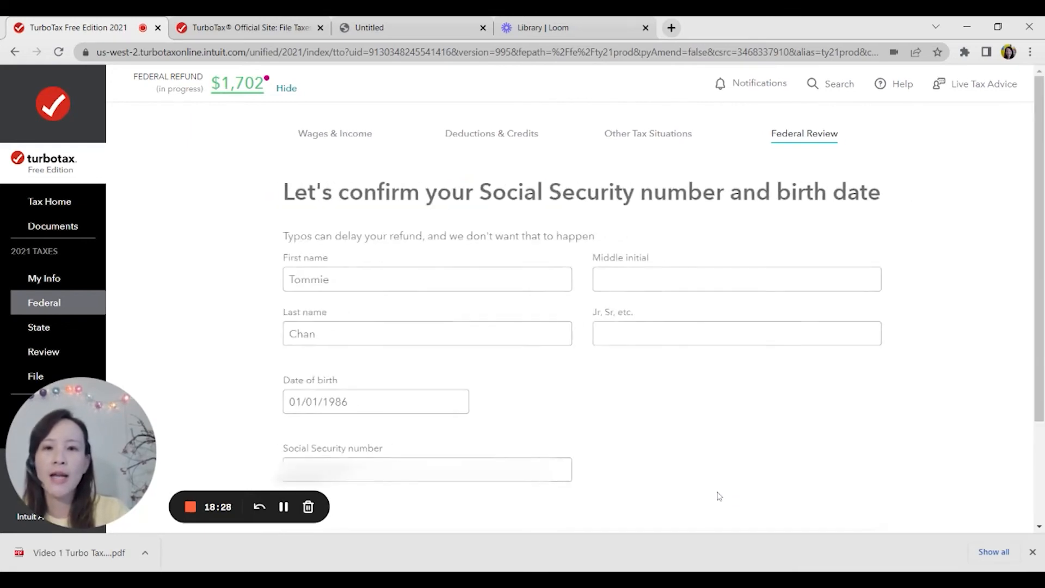
pyautogui.scroll(-2, 414, 333)
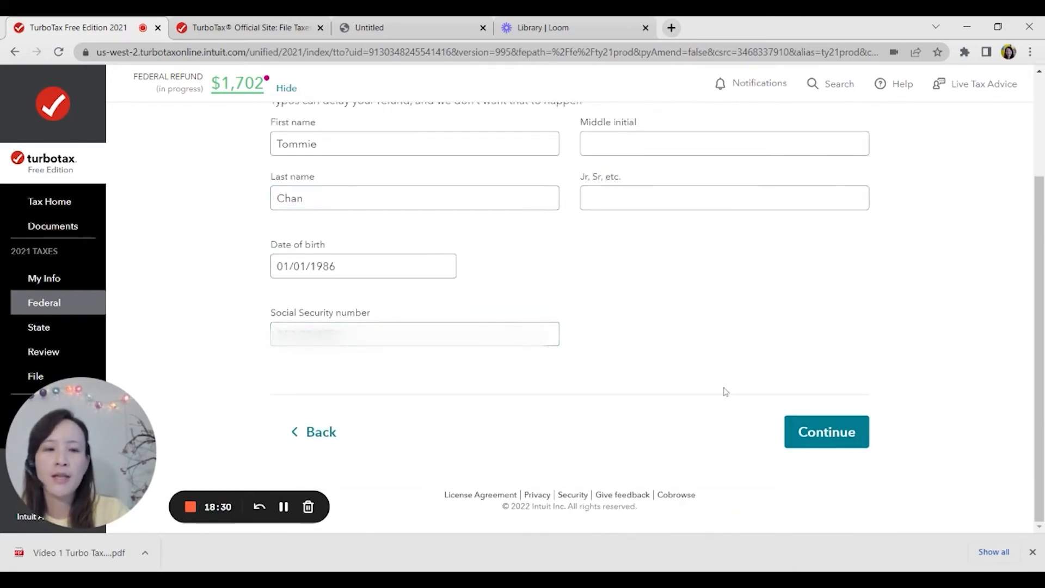
pyautogui.scroll(1, 797, 412)
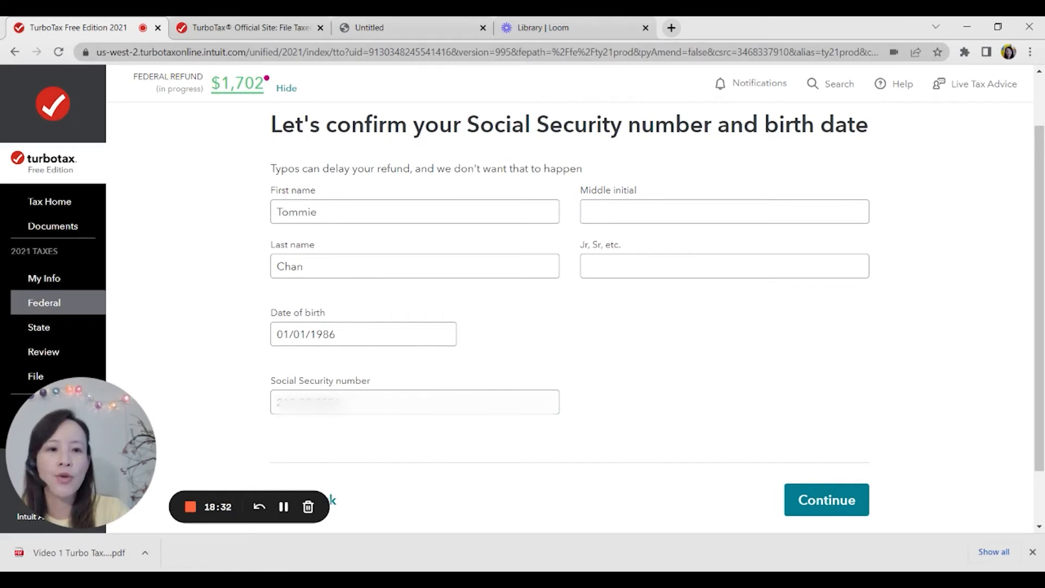
pyautogui.click(835, 502)
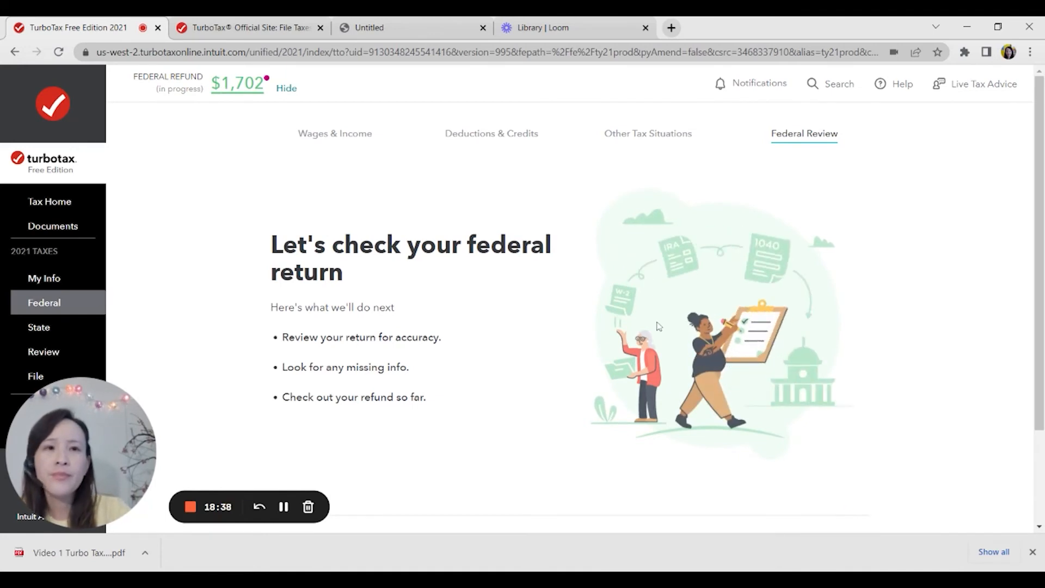
pyautogui.scroll(-3, 658, 330)
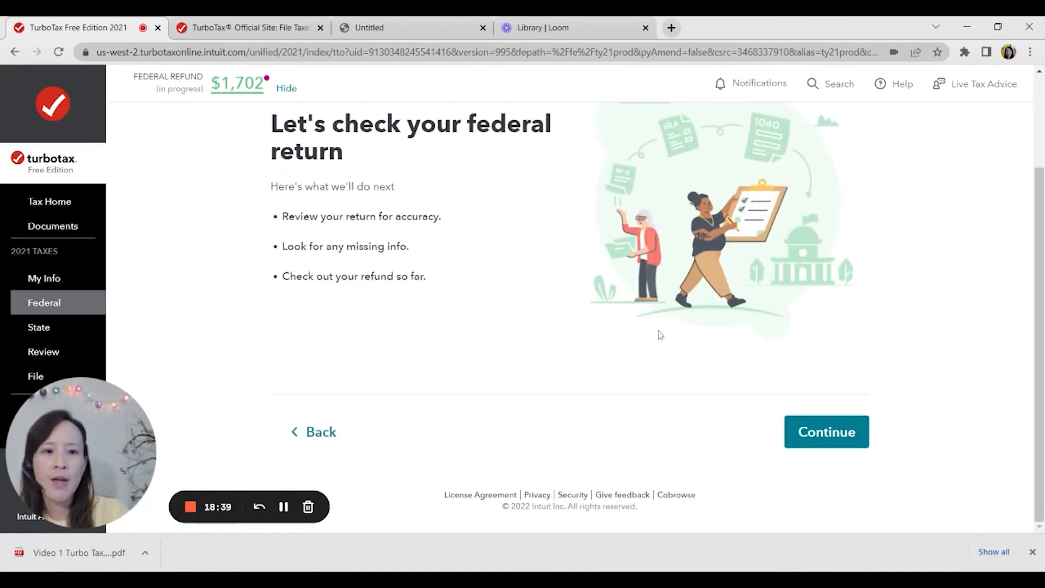
pyautogui.click(795, 428)
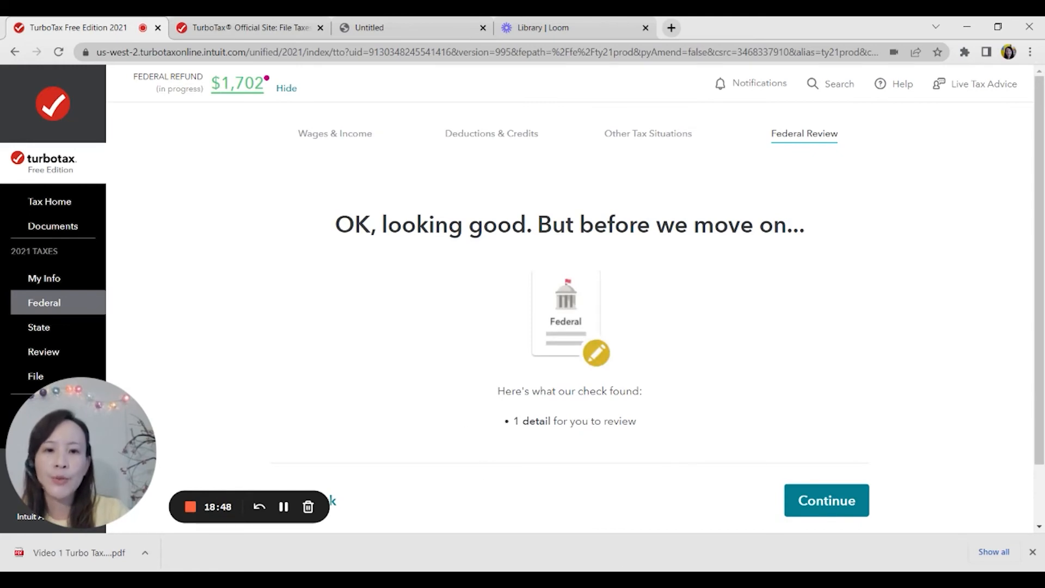
# Answer No to the Schedule B Line 7a foreign account and Line 8 foreign trust questions
pyautogui.click(827, 500)
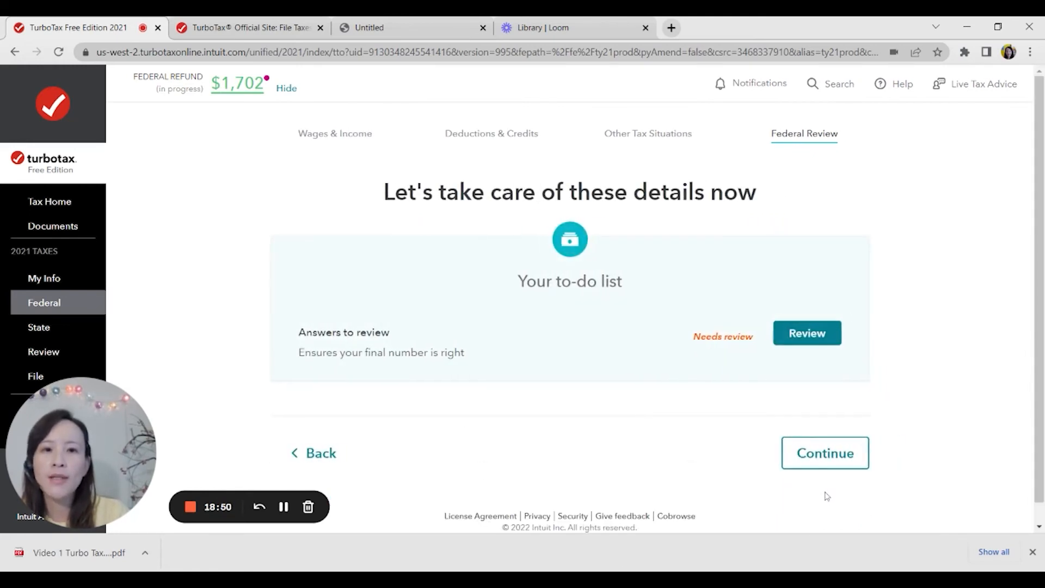
pyautogui.click(794, 334)
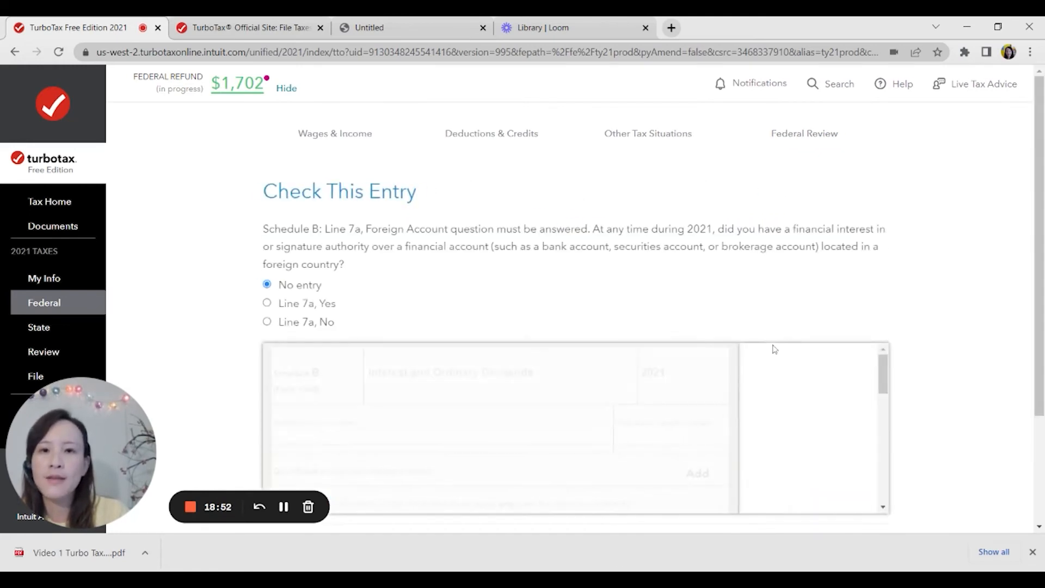
pyautogui.click(261, 321)
pyautogui.scroll(-3, 393, 313)
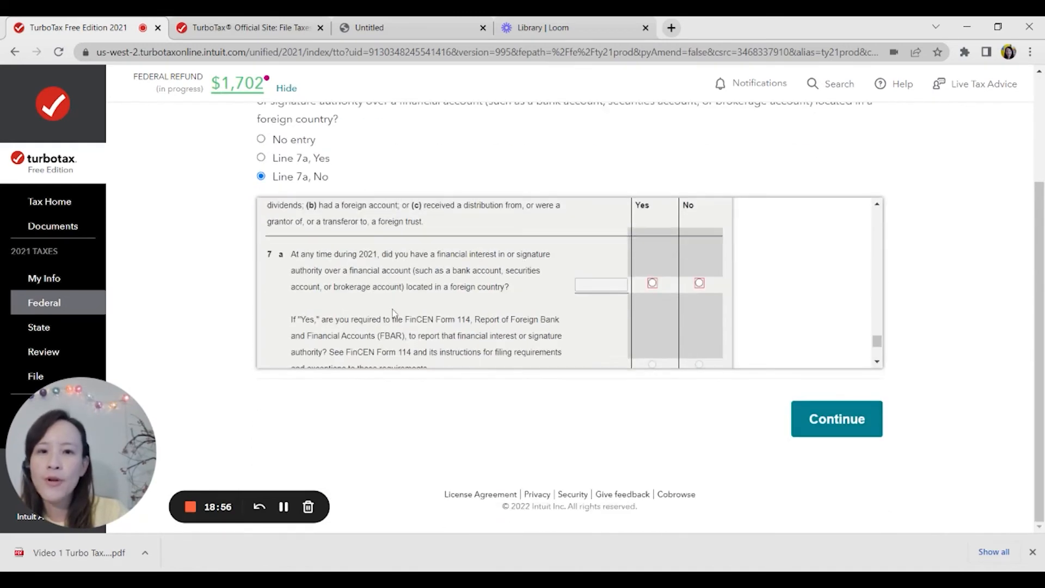
pyautogui.click(804, 425)
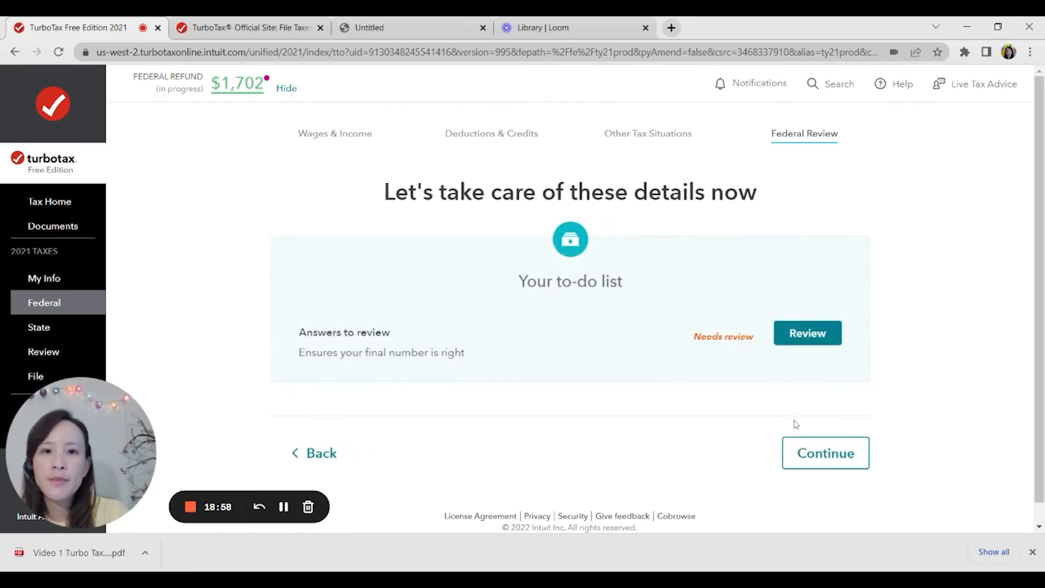
pyautogui.click(790, 335)
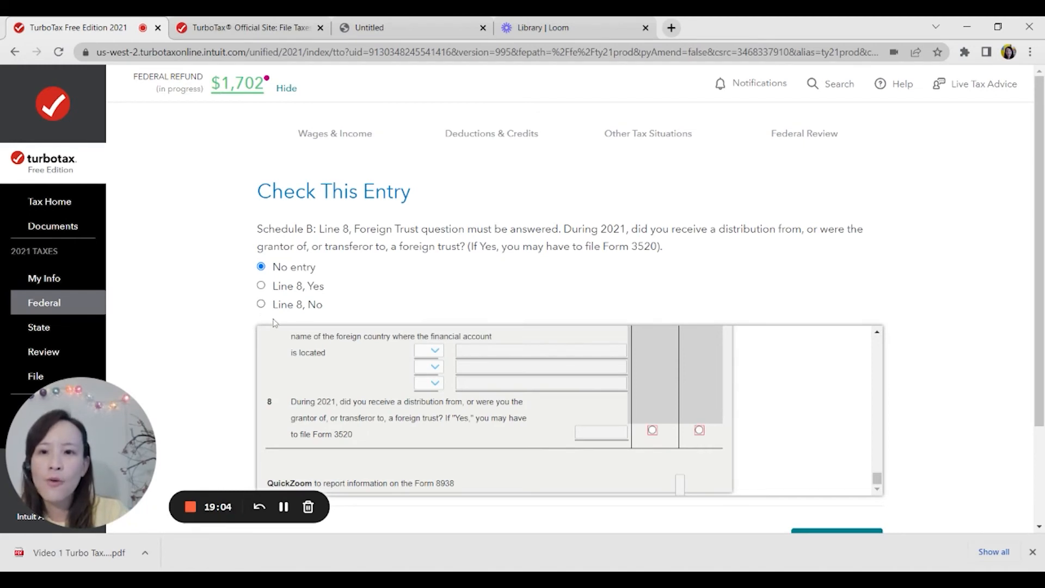
pyautogui.click(261, 304)
pyautogui.scroll(-3, 861, 441)
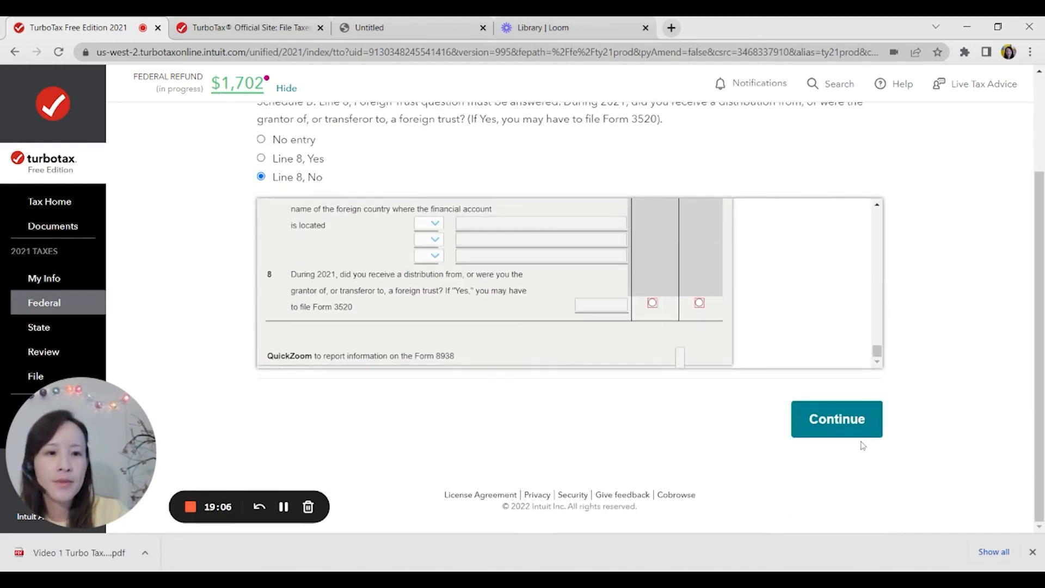
pyautogui.click(853, 426)
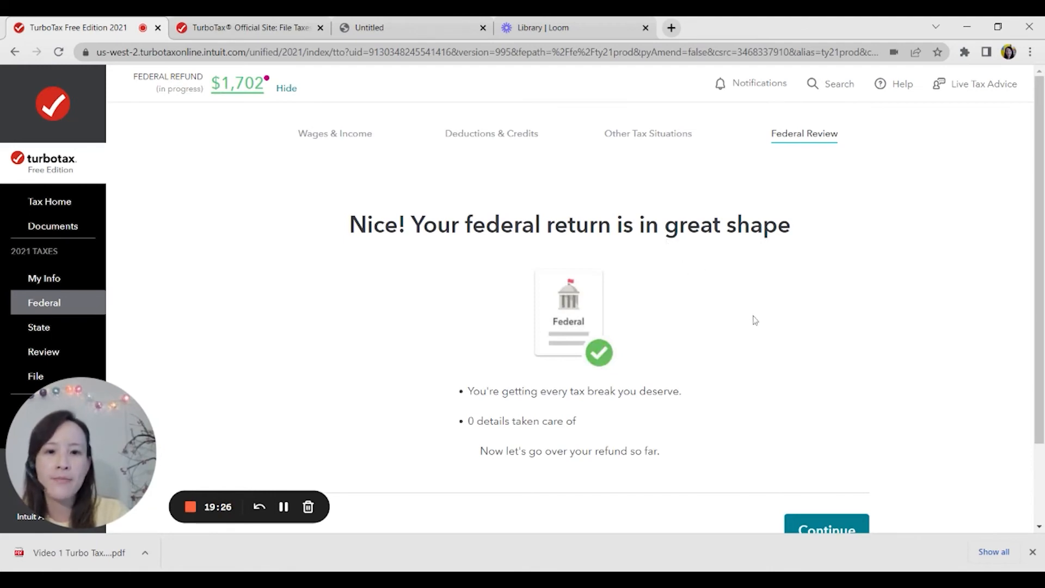
# Go through the federal review summary and $1,702 refund page to state taxes
pyautogui.scroll(-1, 751, 319)
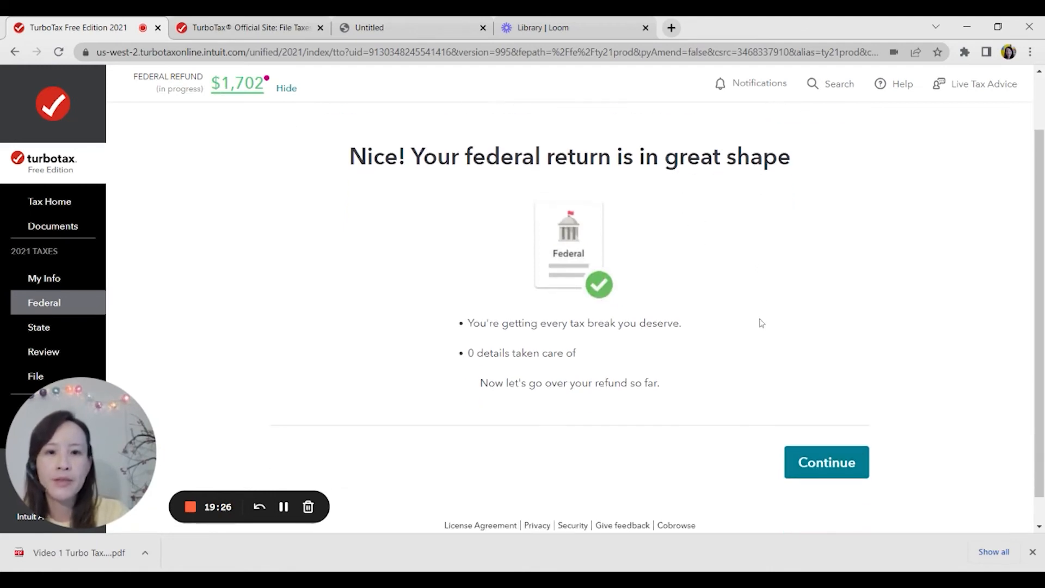
pyautogui.click(834, 473)
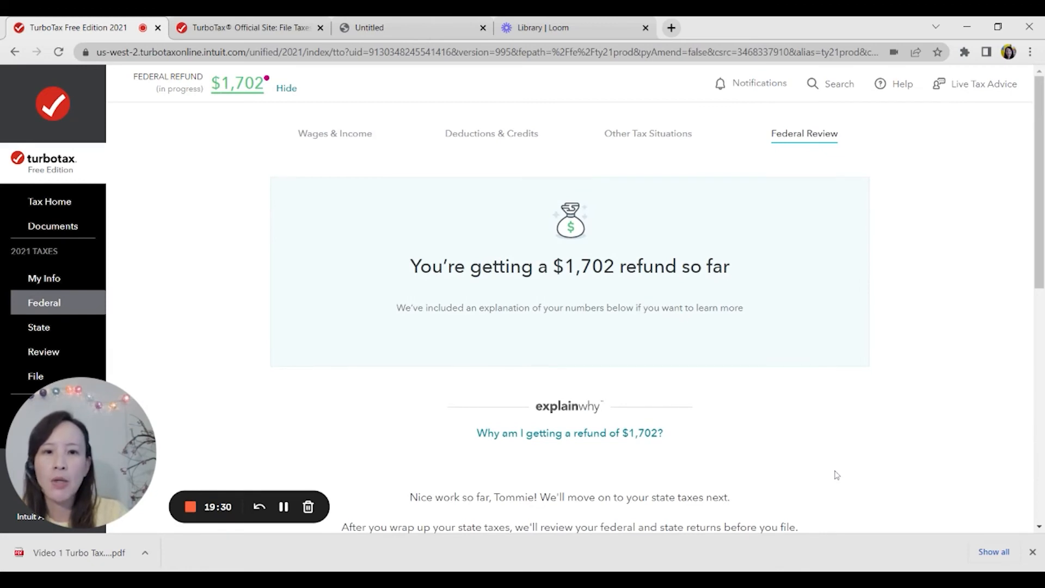
pyautogui.scroll(-9, 756, 417)
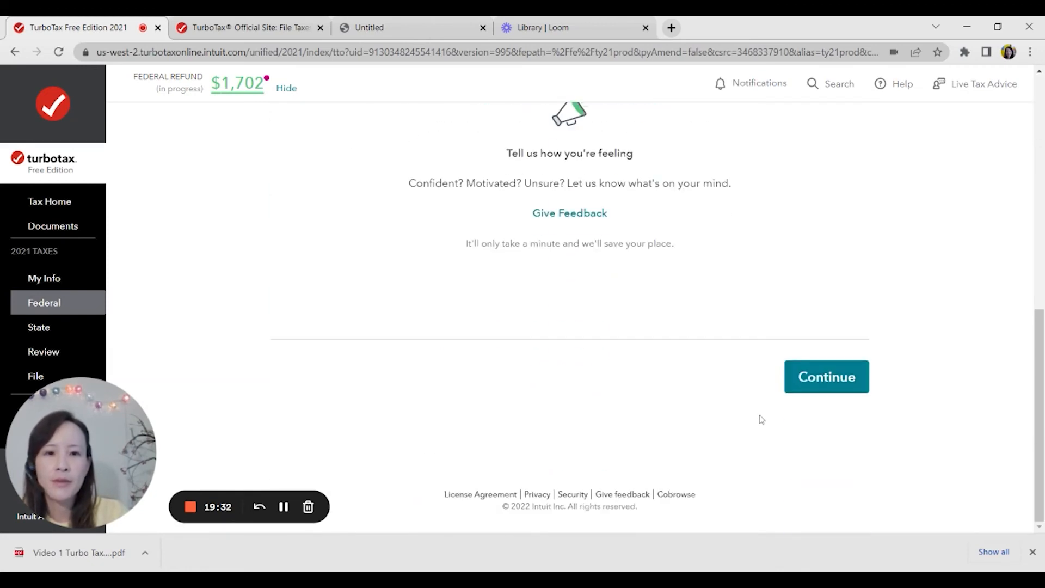
pyautogui.click(805, 378)
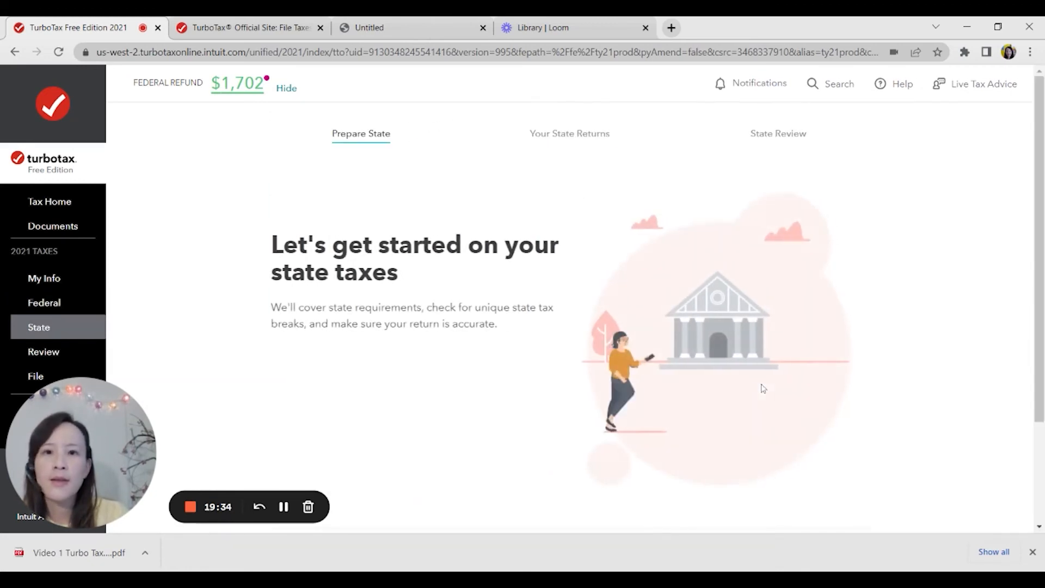
# Begin the state section and skip filing, since Nevada has no state income tax
pyautogui.scroll(-3, 451, 294)
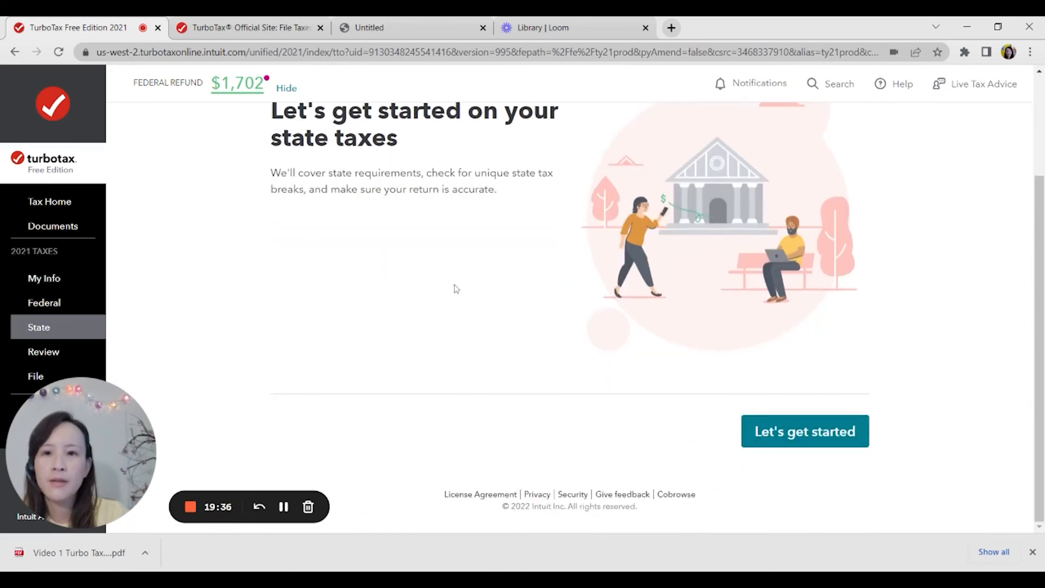
pyautogui.scroll(3, 455, 289)
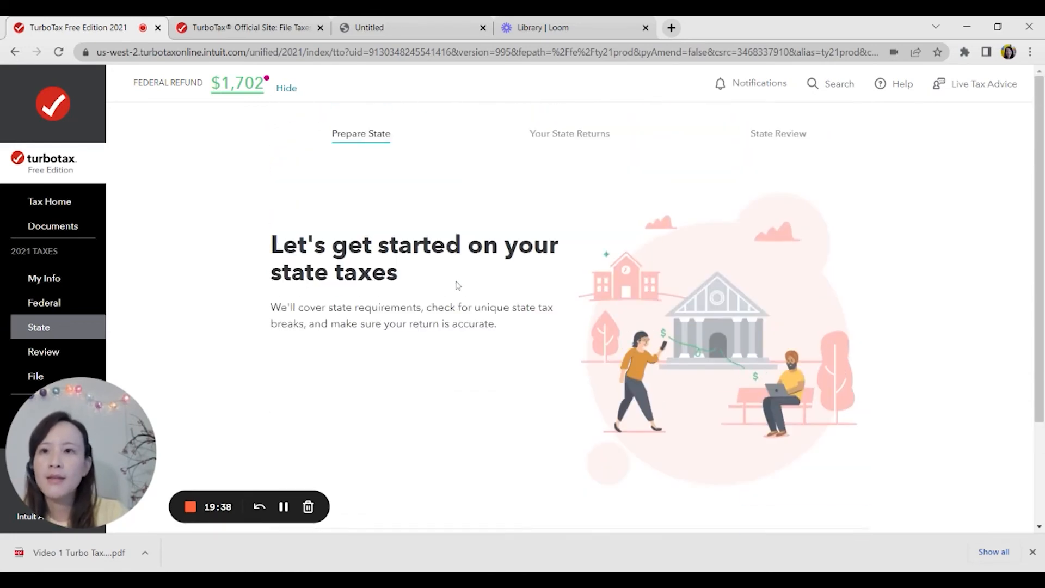
pyautogui.scroll(-3, 455, 287)
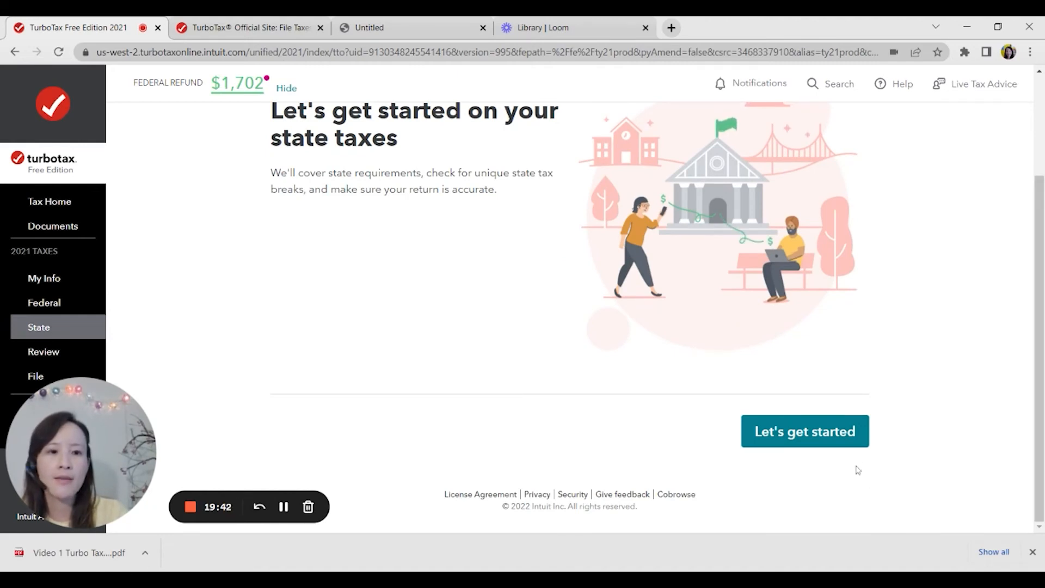
pyautogui.click(859, 437)
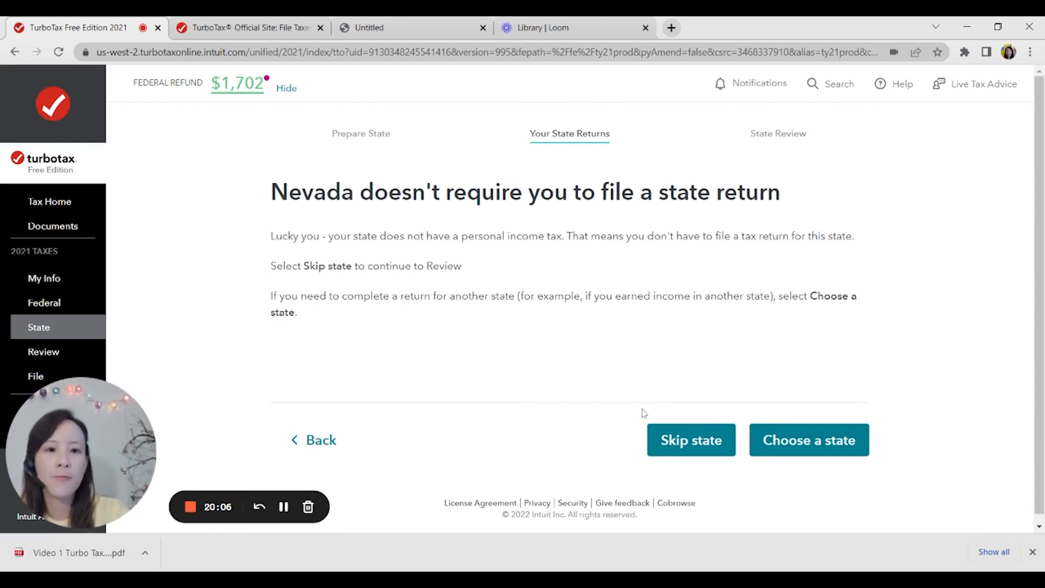
pyautogui.click(675, 438)
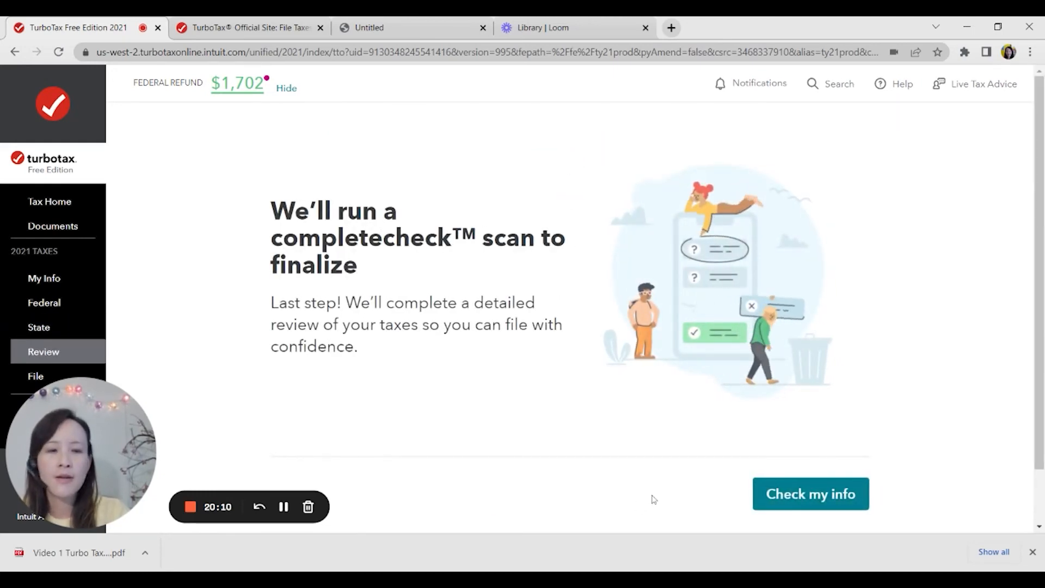
# Open the Tools Center from Tax Tools in the sidebar and view the federal tax summary
pyautogui.scroll(-1, 648, 498)
pyautogui.moveTo(112, 448); pyautogui.dragTo(211, 446)
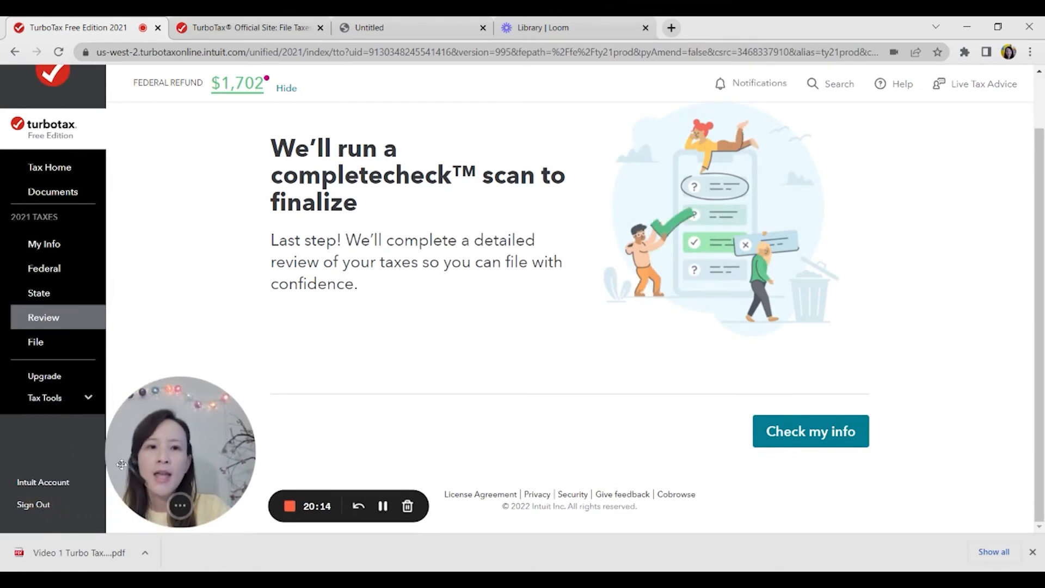
pyautogui.click(33, 400)
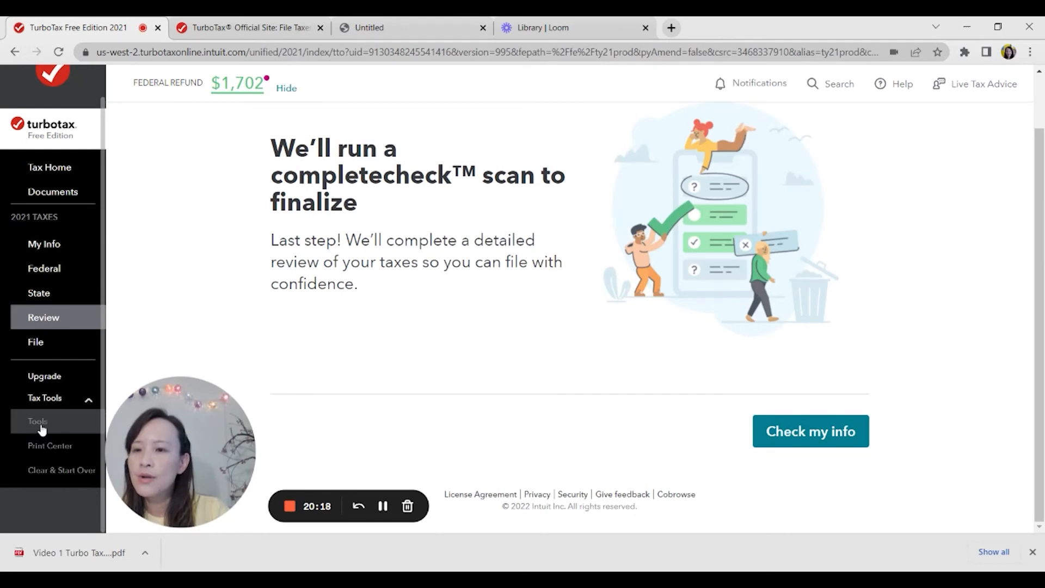
pyautogui.click(39, 424)
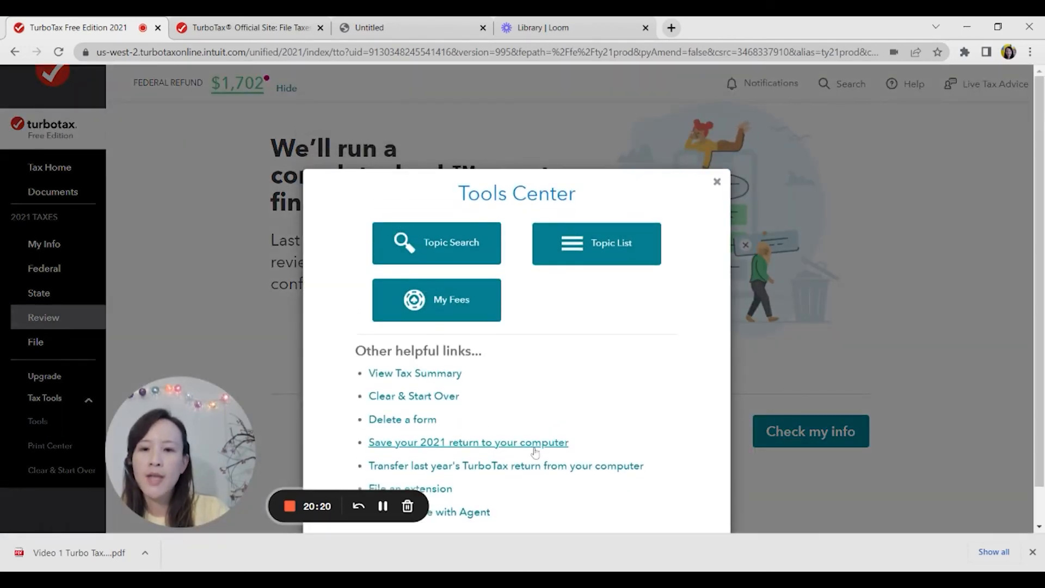
pyautogui.click(433, 374)
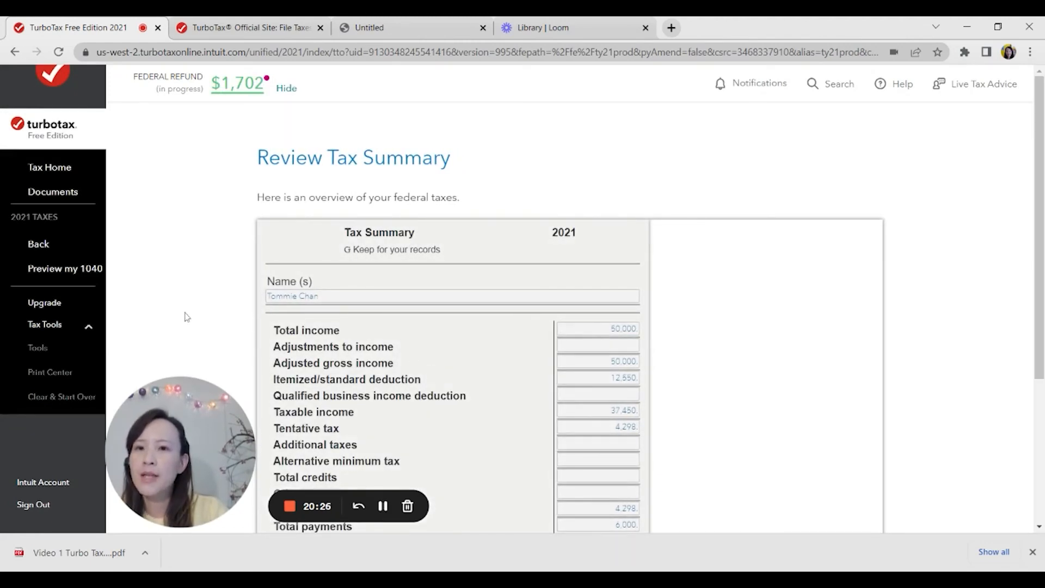
# Preview the Federal 1040 worksheet, scroll through it, then go back to the completecheck review
pyautogui.click(77, 275)
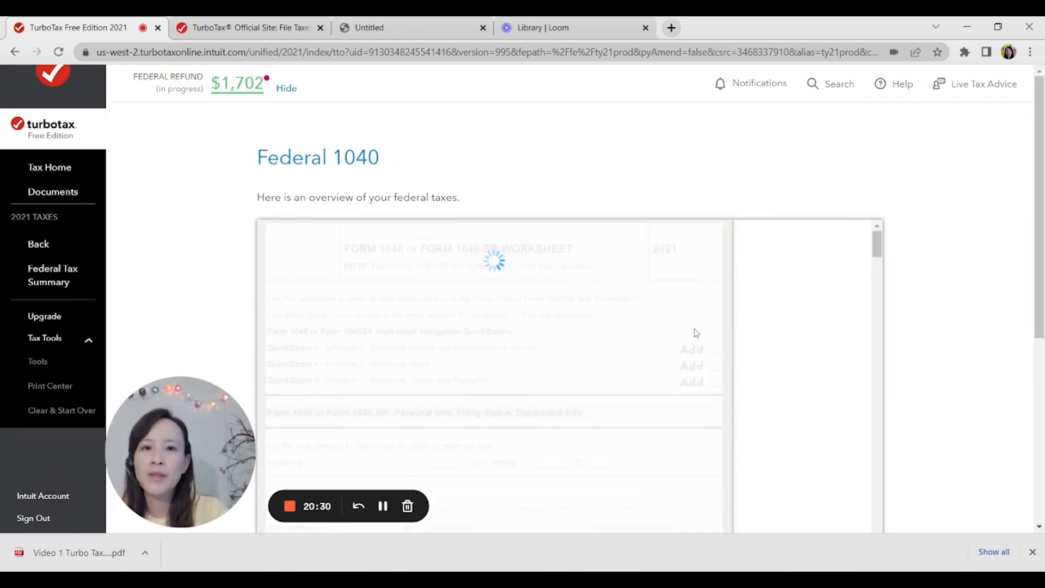
pyautogui.scroll(-10, 763, 325)
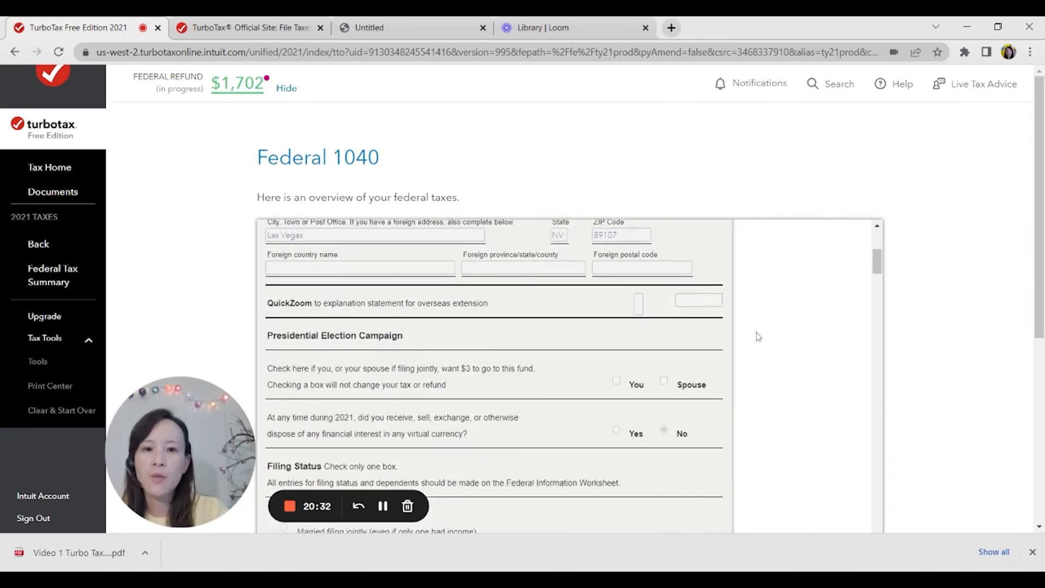
pyautogui.scroll(-10, 759, 336)
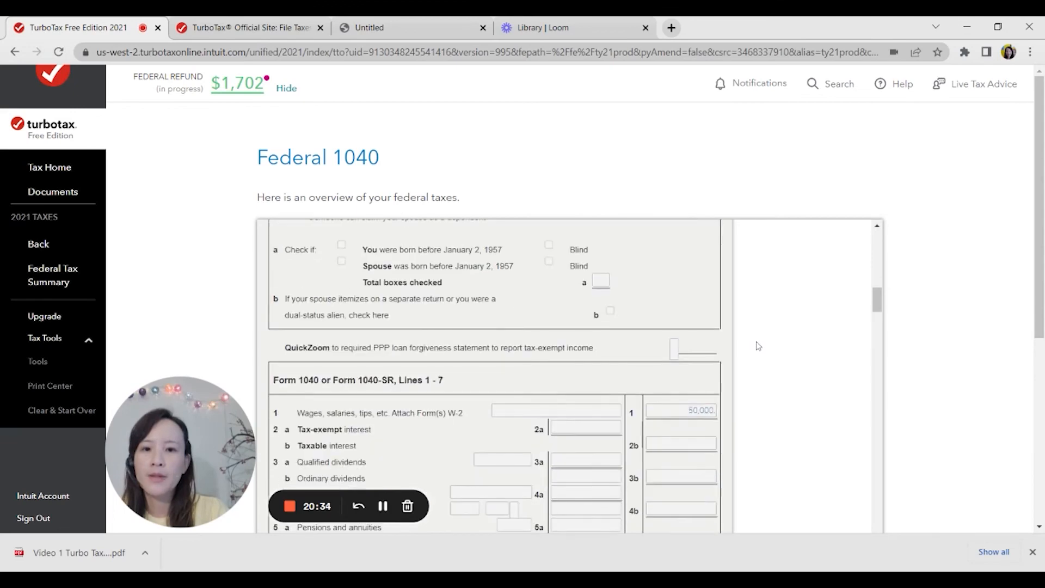
pyautogui.scroll(-5, 758, 348)
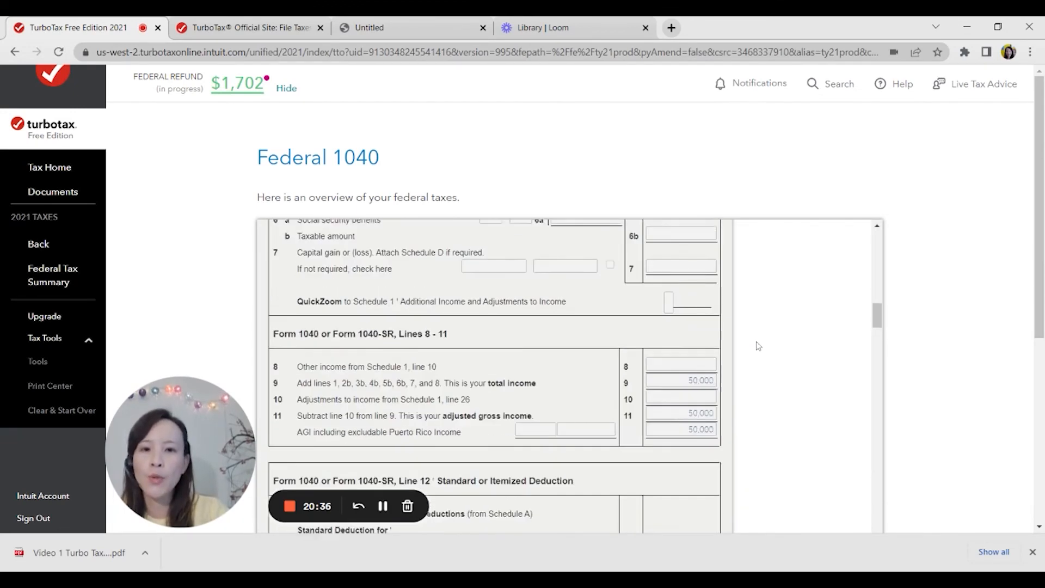
pyautogui.scroll(-15, 759, 346)
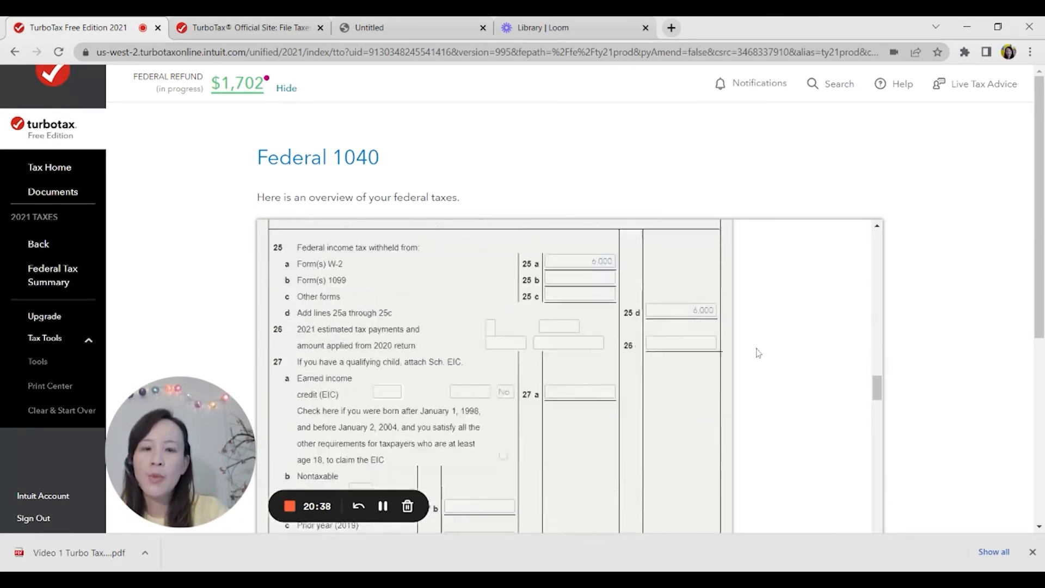
pyautogui.scroll(-15, 758, 357)
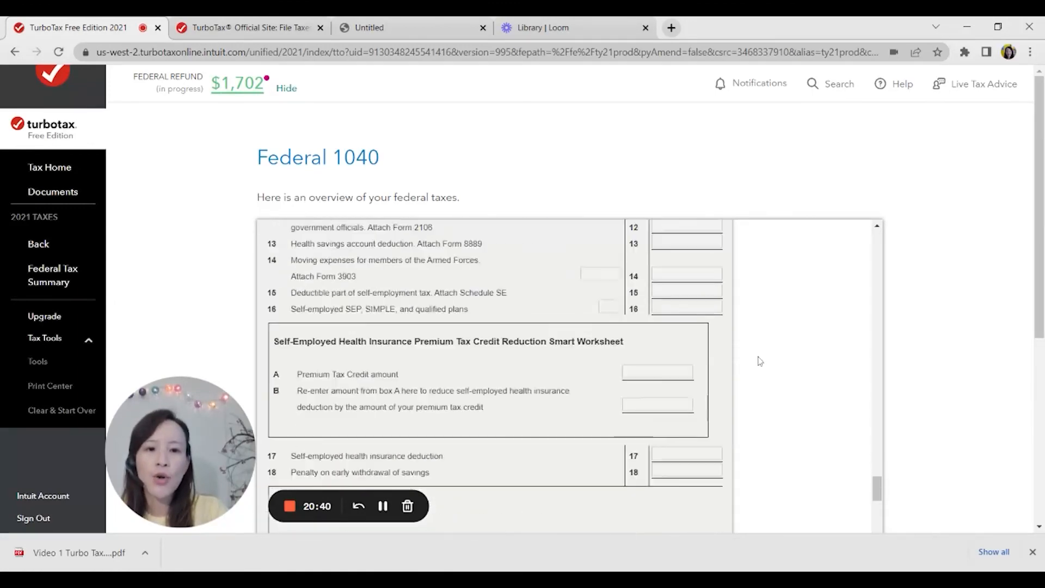
pyautogui.scroll(4, 764, 392)
pyautogui.scroll(10, 767, 409)
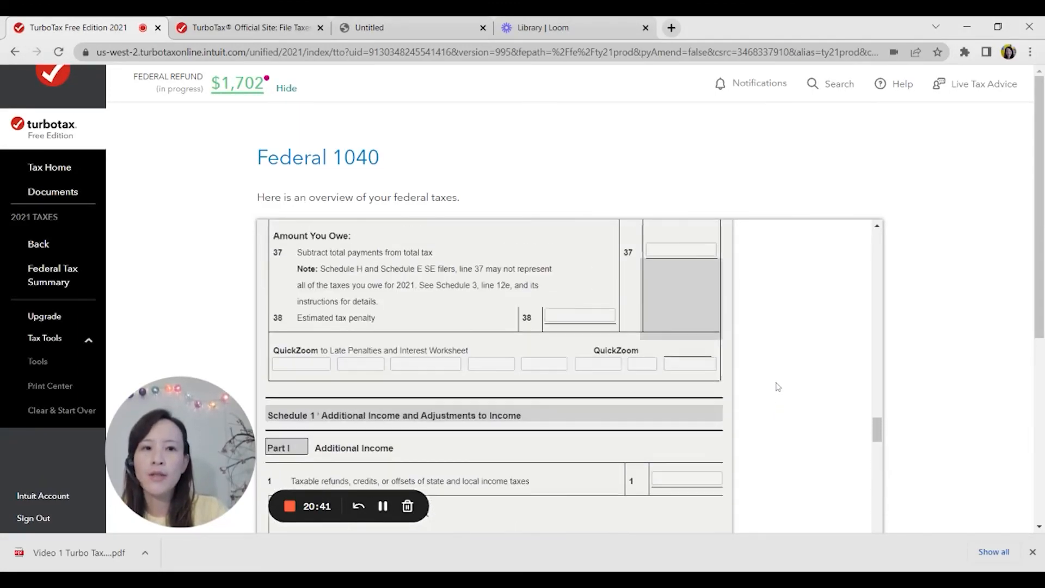
pyautogui.scroll(3, 776, 381)
pyautogui.scroll(20, 772, 373)
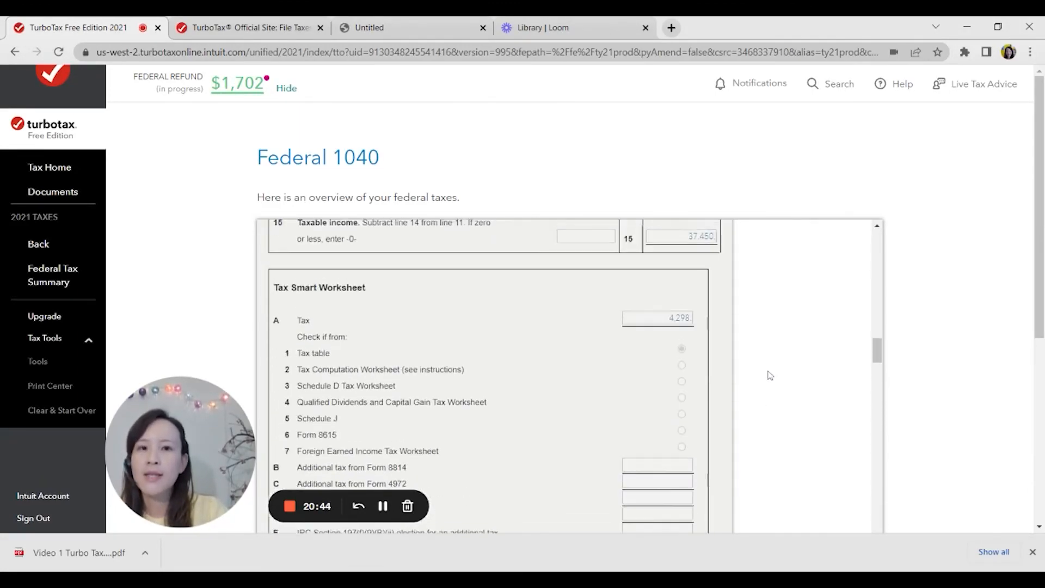
pyautogui.scroll(12, 767, 372)
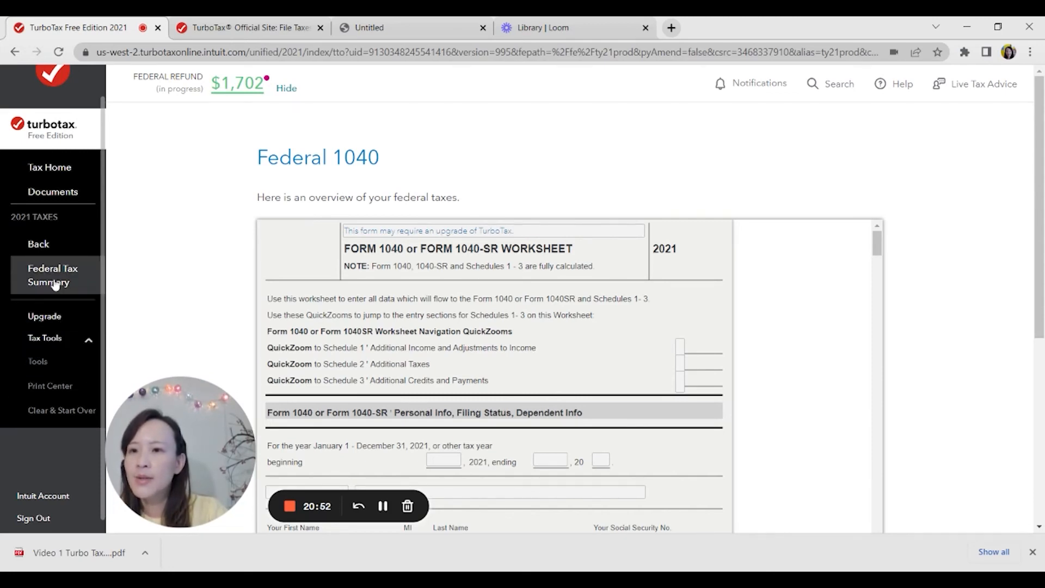
pyautogui.click(46, 245)
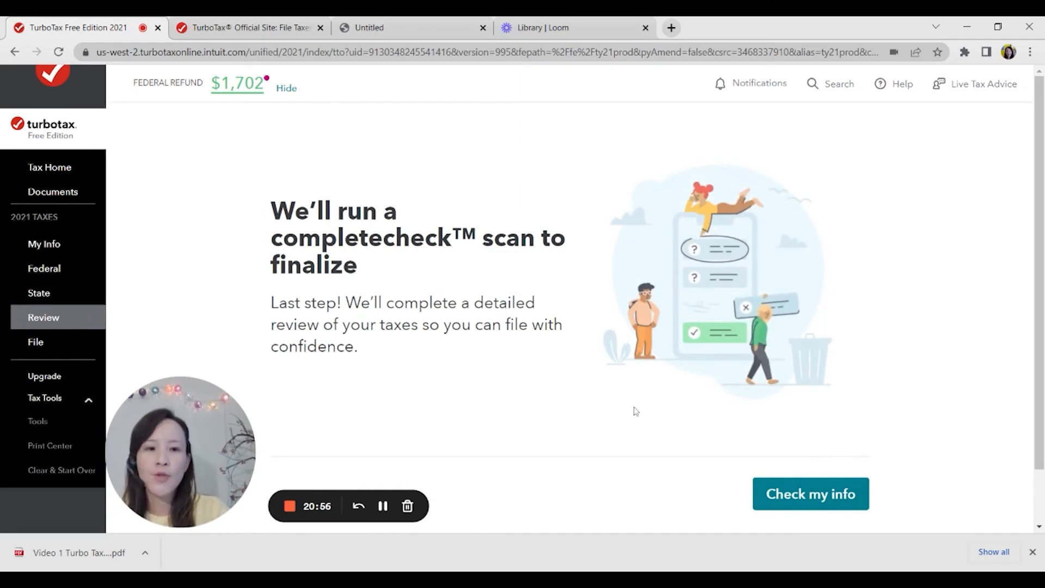
# Run the completecheck scan and continue past the accuracy guarantee results
pyautogui.click(857, 504)
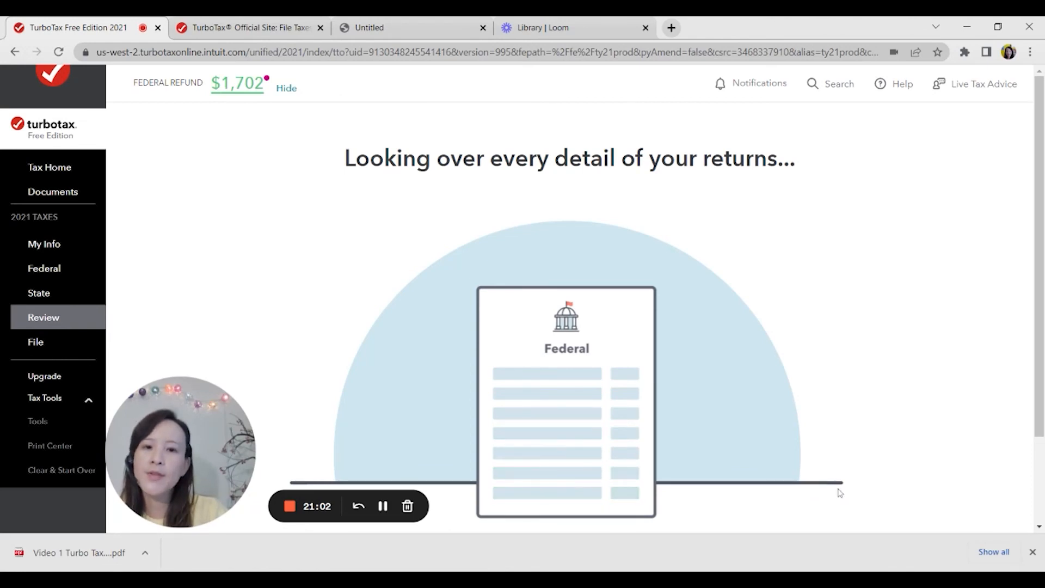
pyautogui.scroll(-8, 844, 474)
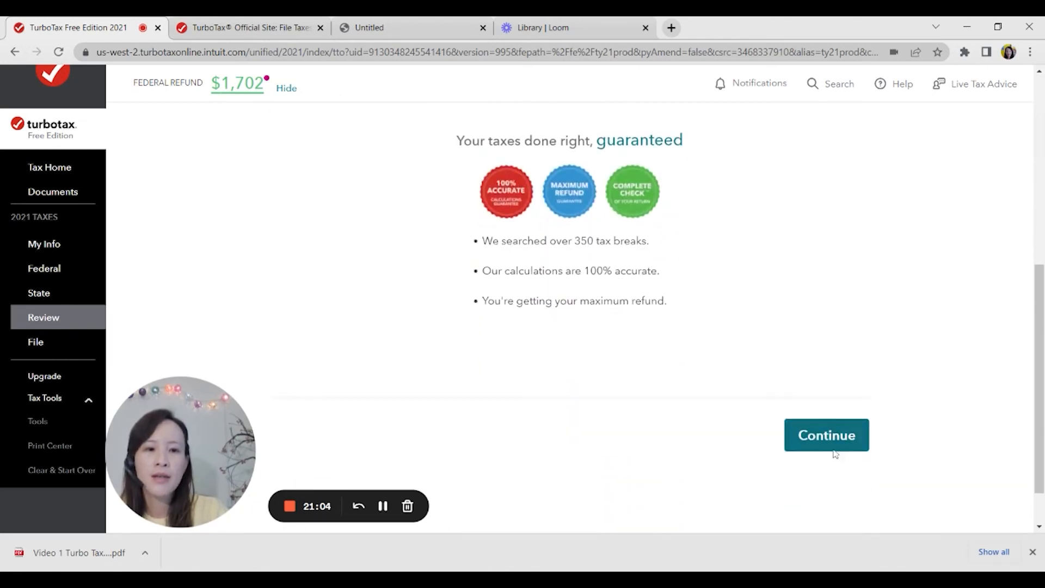
pyautogui.click(838, 387)
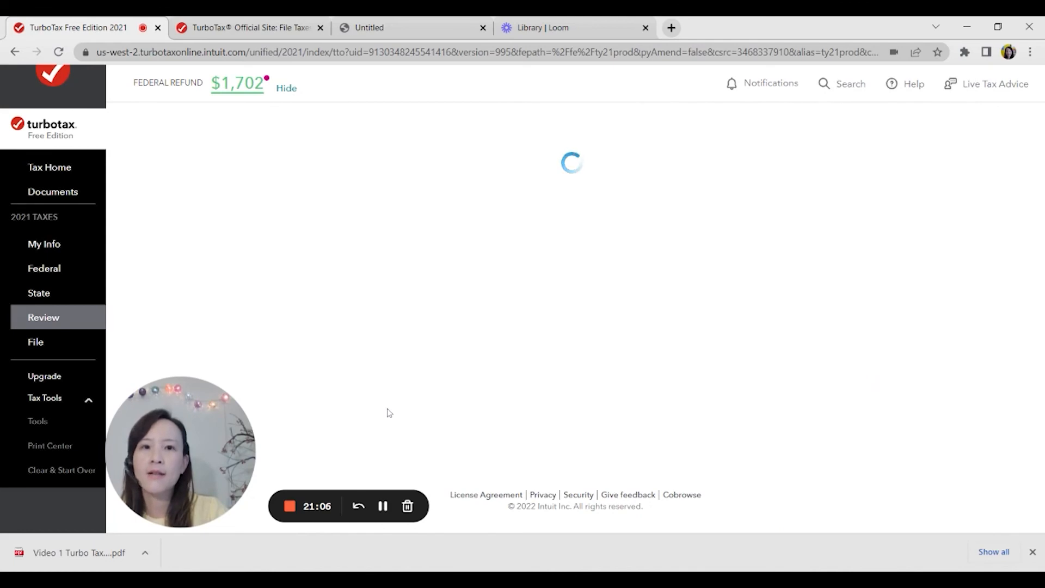
# Sign the consent form with the filer's full name and date 06/26/2022, and agree
pyautogui.scroll(-10, 424, 351)
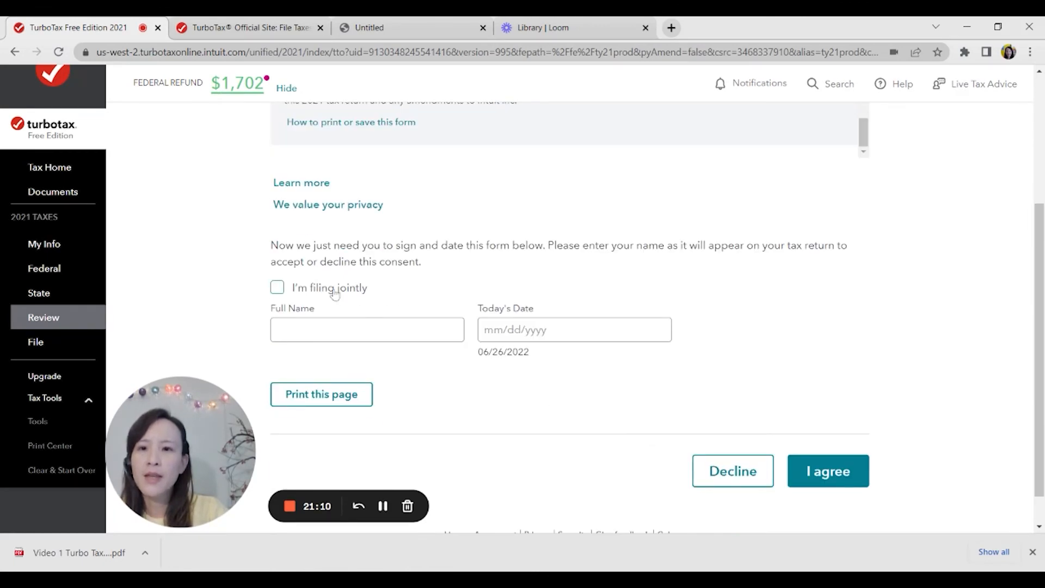
pyautogui.click(283, 329)
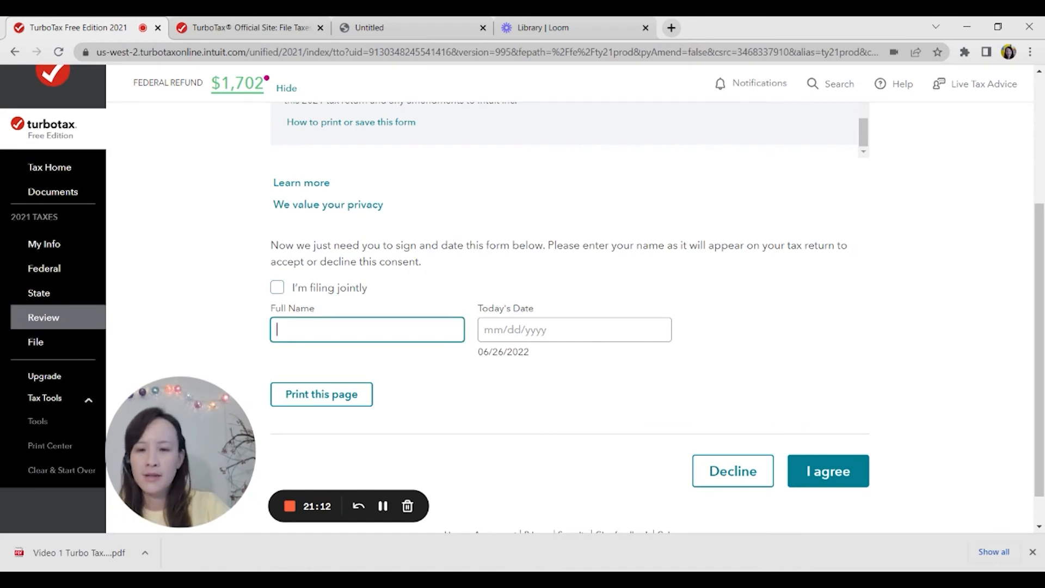
pyautogui.write('Tommie')
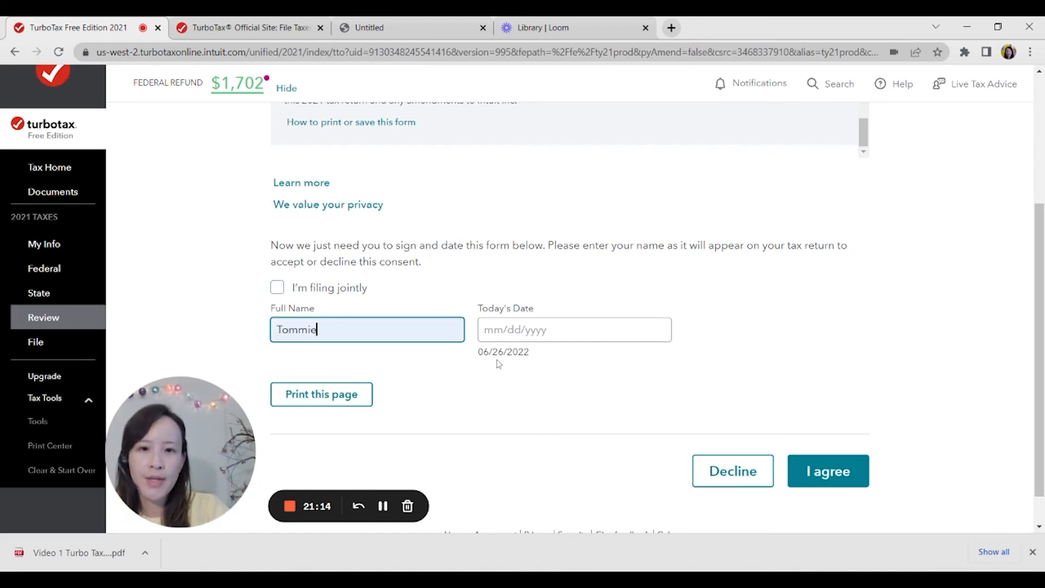
pyautogui.press('Tab')
pyautogui.write('06/26/2022')
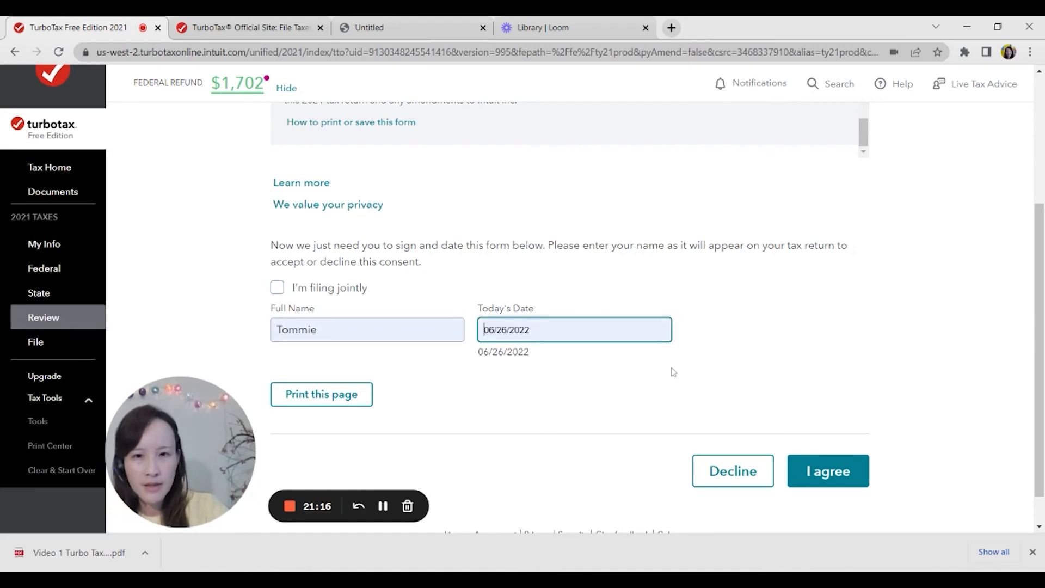
pyautogui.click(837, 480)
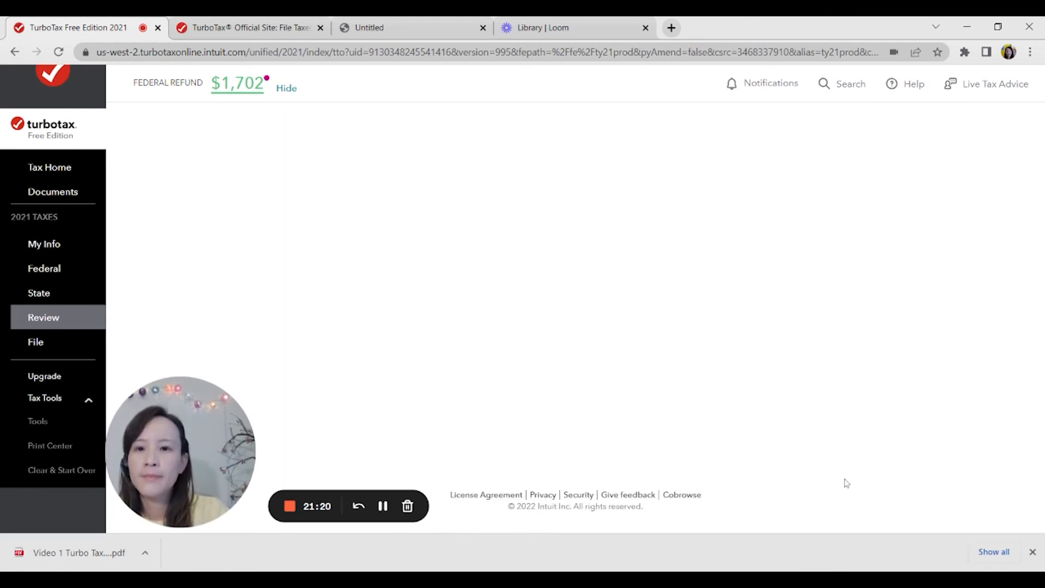
# Decline the $29 PLUS upgrade with 'Not now' to stay on Free Edition
pyautogui.scroll(-3, 779, 354)
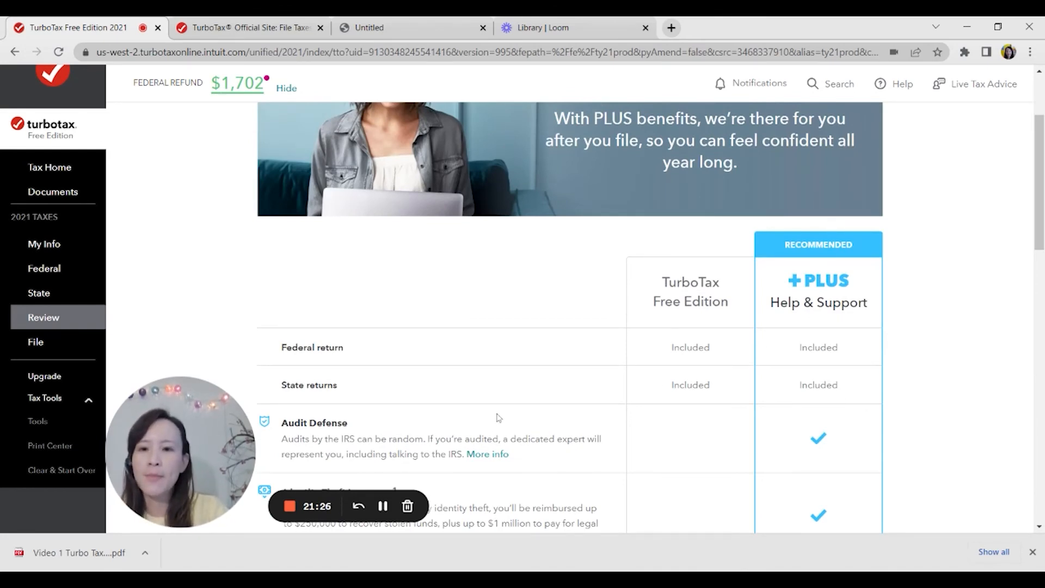
pyautogui.scroll(-8, 489, 430)
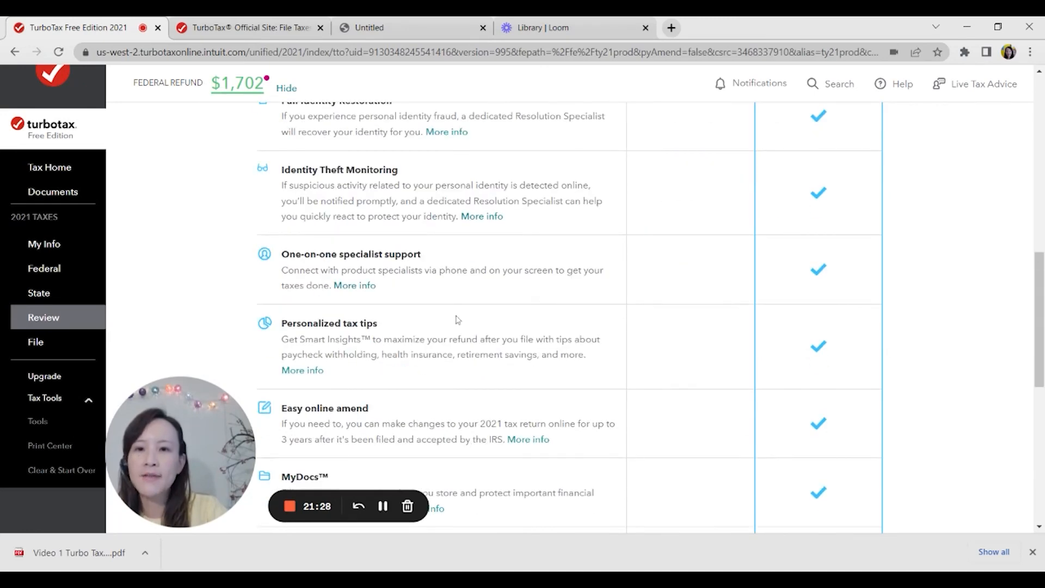
pyautogui.scroll(-5, 454, 299)
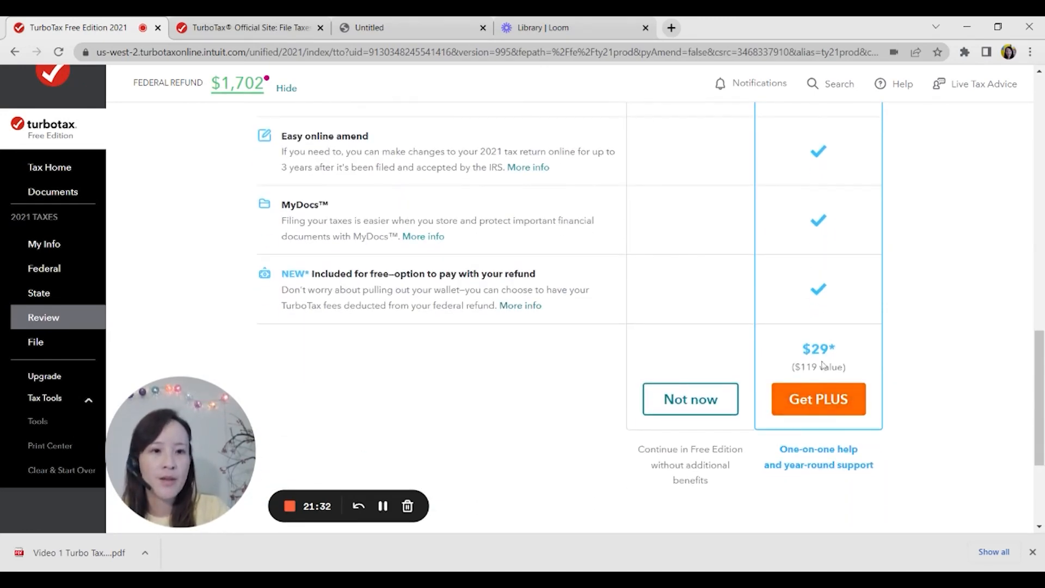
pyautogui.click(647, 408)
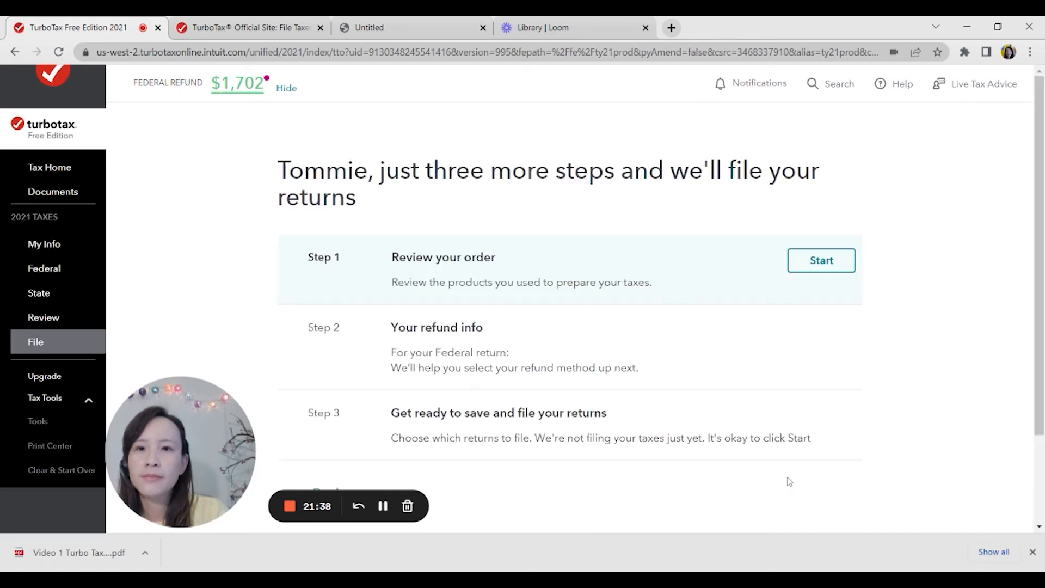
# Start reviewing the order and continue past the $0 Free Edition pricing summary
pyautogui.scroll(-2, 789, 481)
pyautogui.scroll(1, 756, 462)
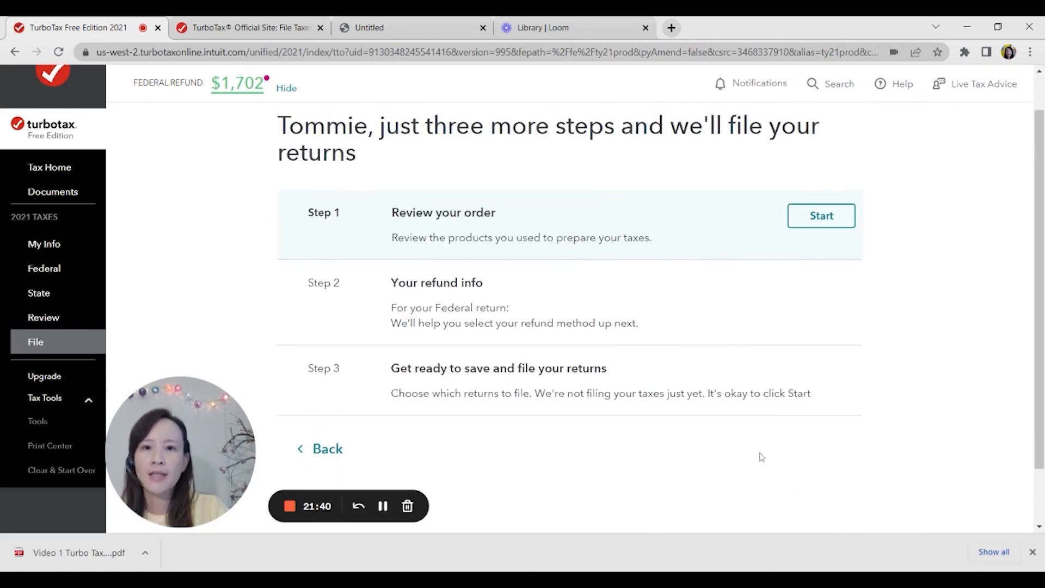
pyautogui.click(827, 218)
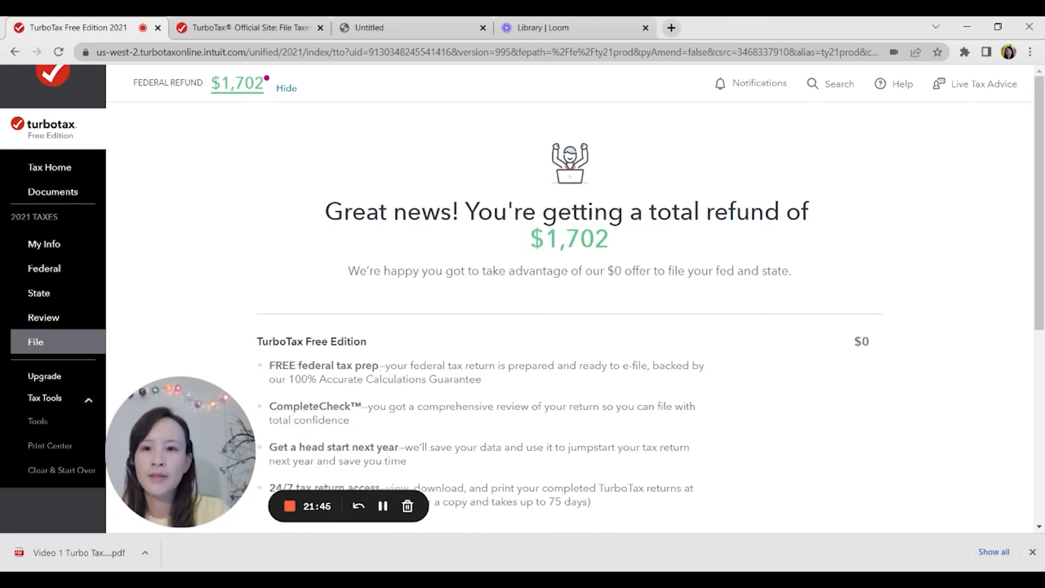
pyautogui.scroll(-3, 767, 419)
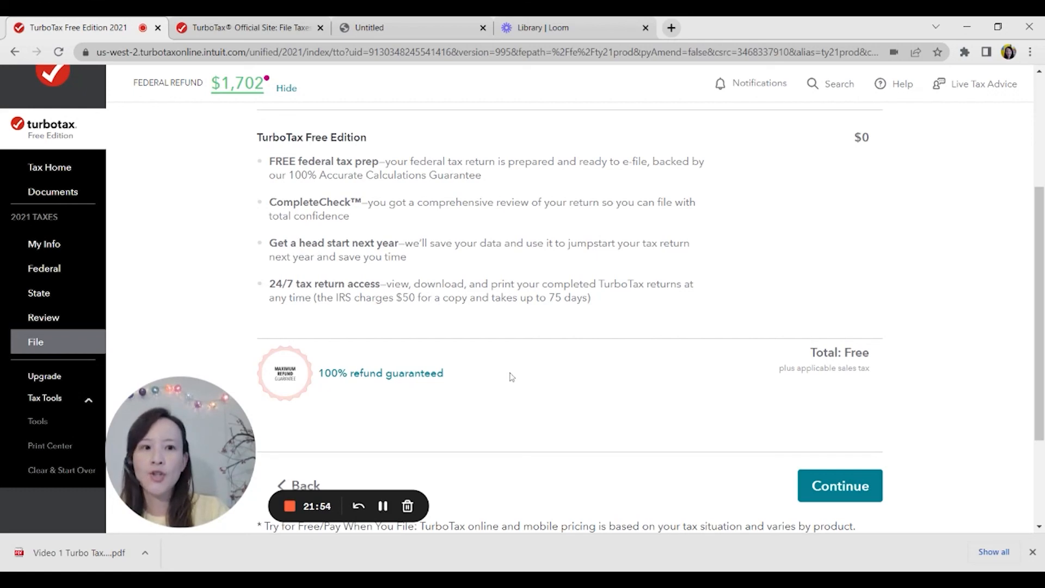
pyautogui.click(856, 485)
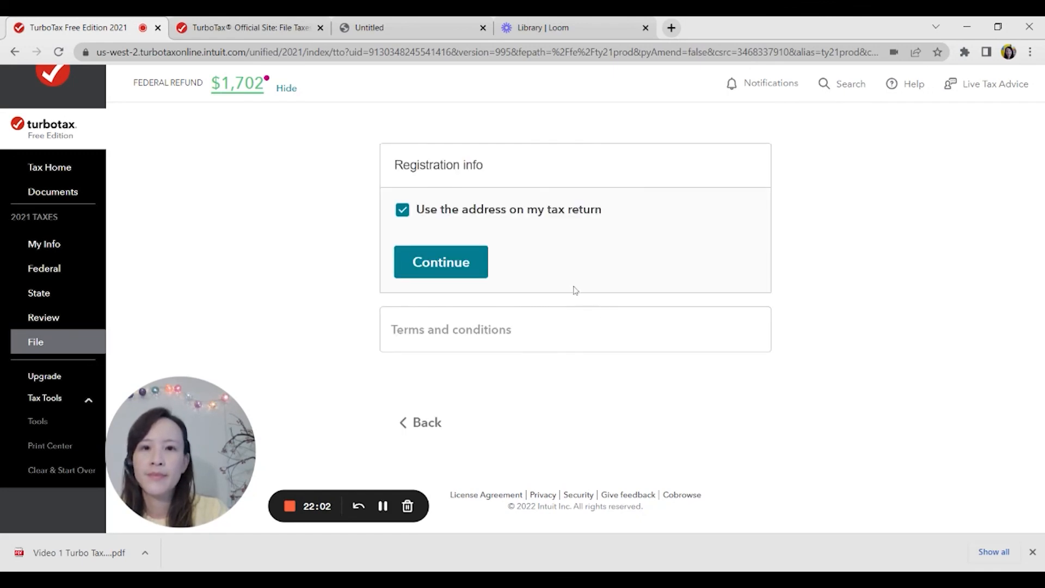
# Register using the tax-return address, accept the terms, and continue from the completed order
pyautogui.click(473, 265)
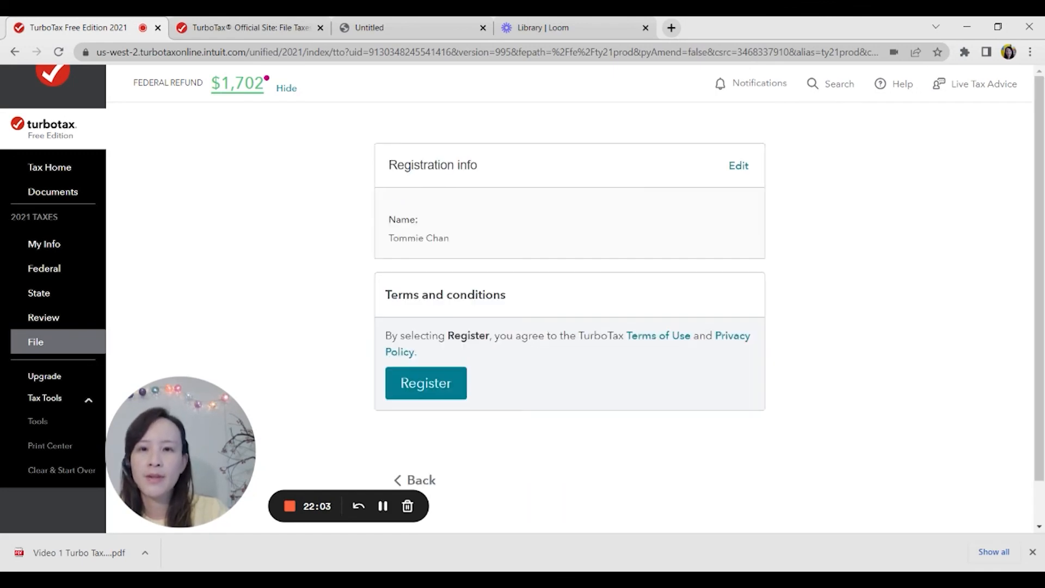
pyautogui.click(423, 393)
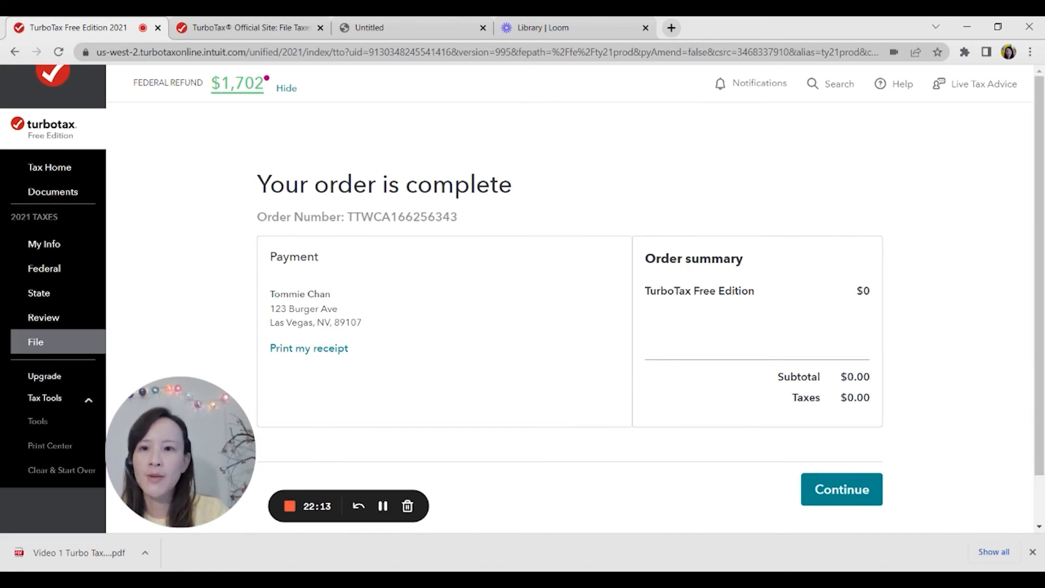
pyautogui.moveTo(257, 217); pyautogui.dragTo(472, 230)
pyautogui.click(485, 216)
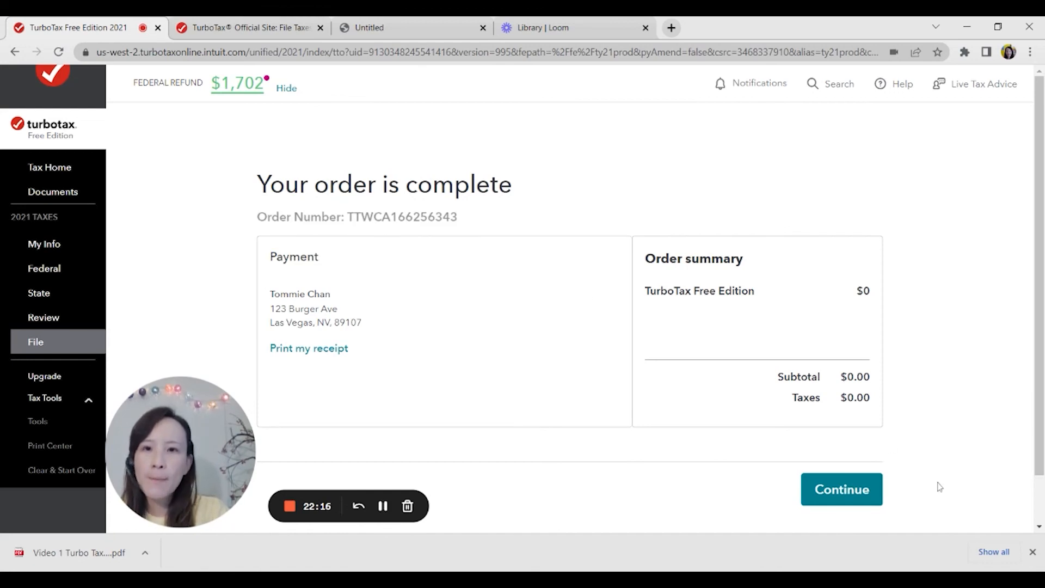
pyautogui.click(849, 495)
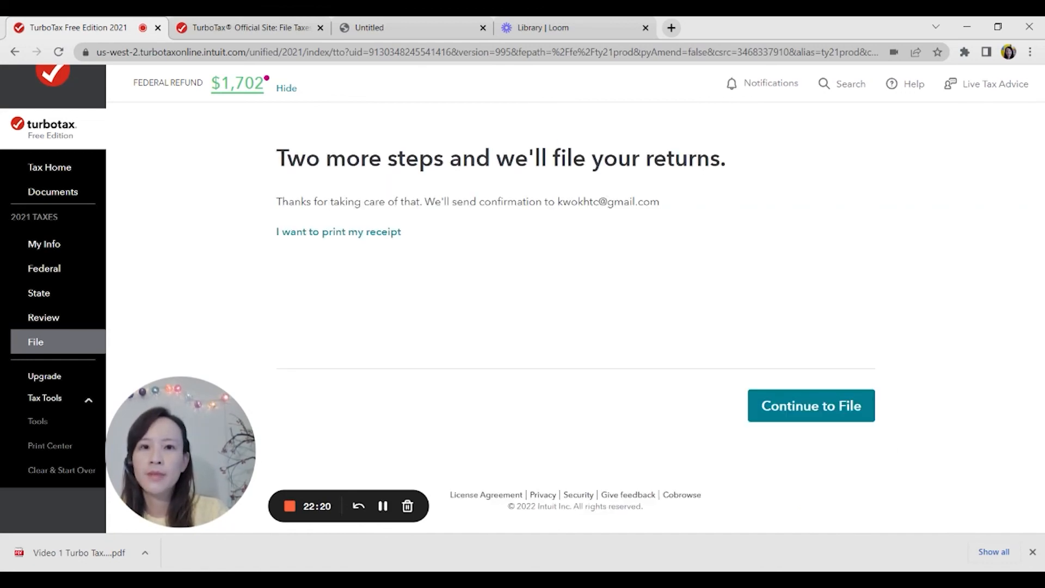
# Proceed to filing, start the Step 2 refund info, and show all refund options
pyautogui.click(811, 411)
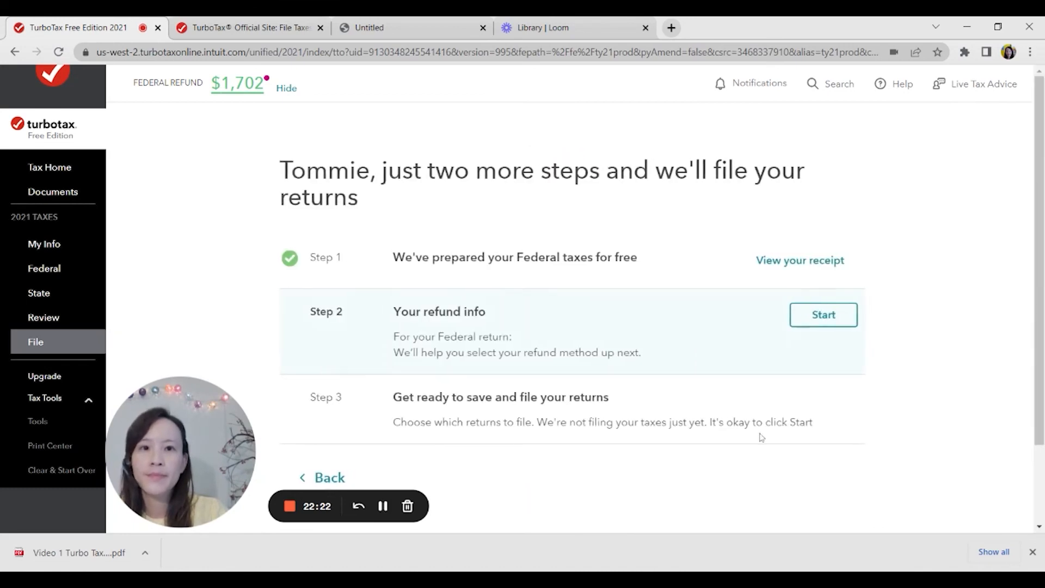
pyautogui.click(799, 322)
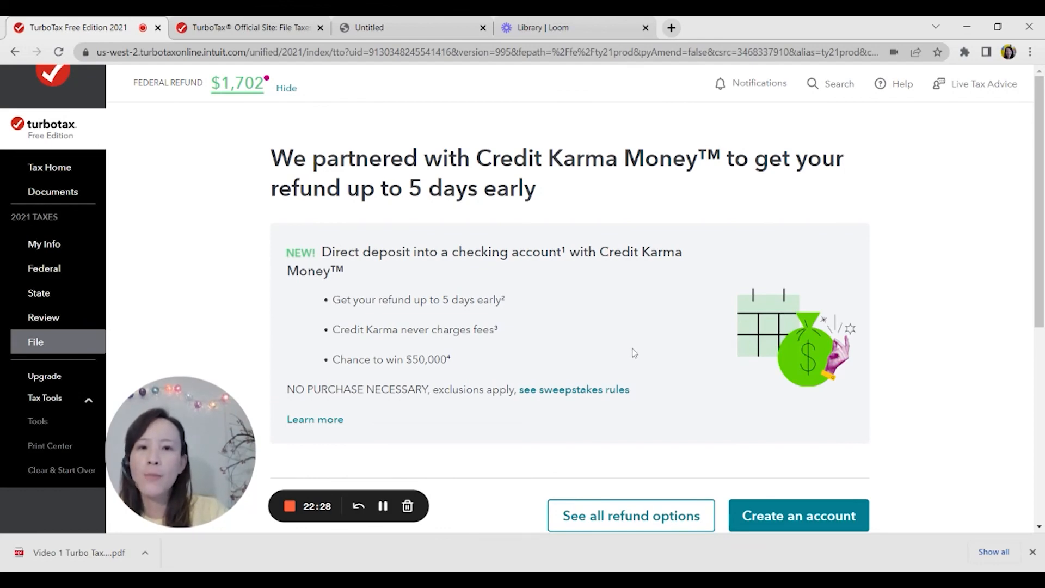
pyautogui.scroll(-6, 640, 352)
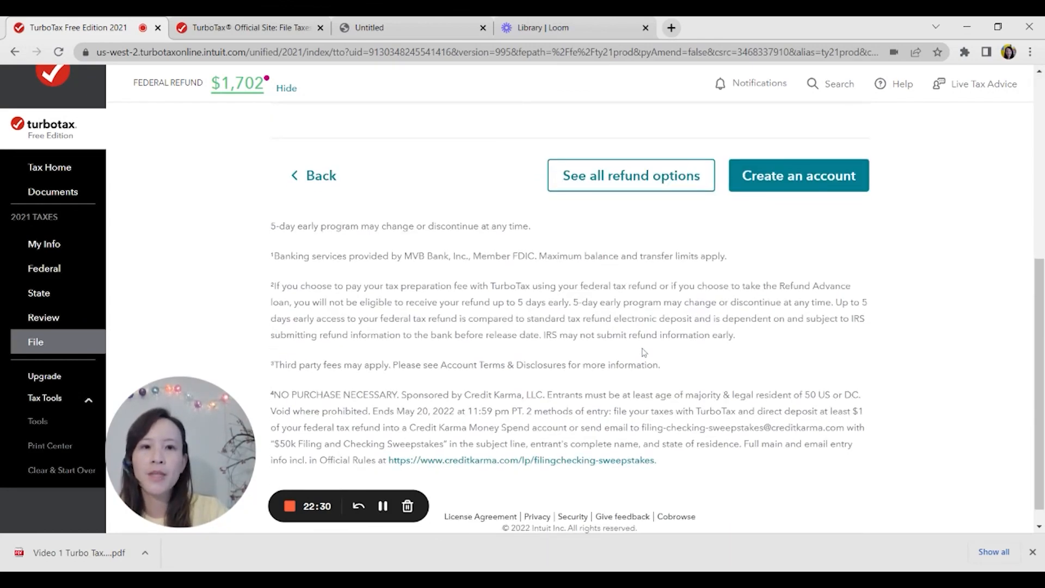
pyautogui.scroll(1, 635, 273)
pyautogui.click(631, 243)
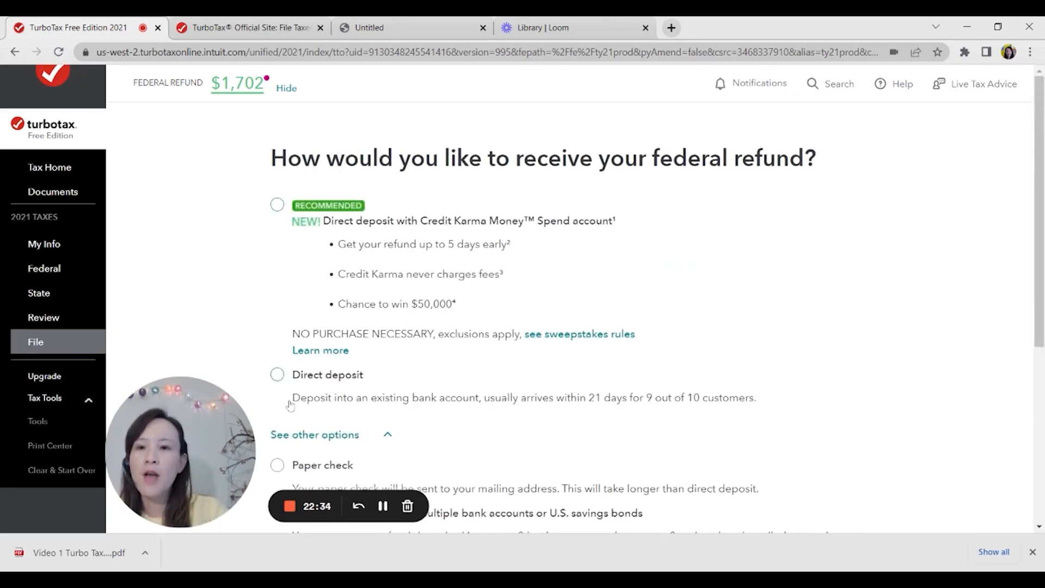
# Choose direct deposit for the federal refund and bring up the bank account details form
pyautogui.click(278, 375)
pyautogui.scroll(-5, 413, 391)
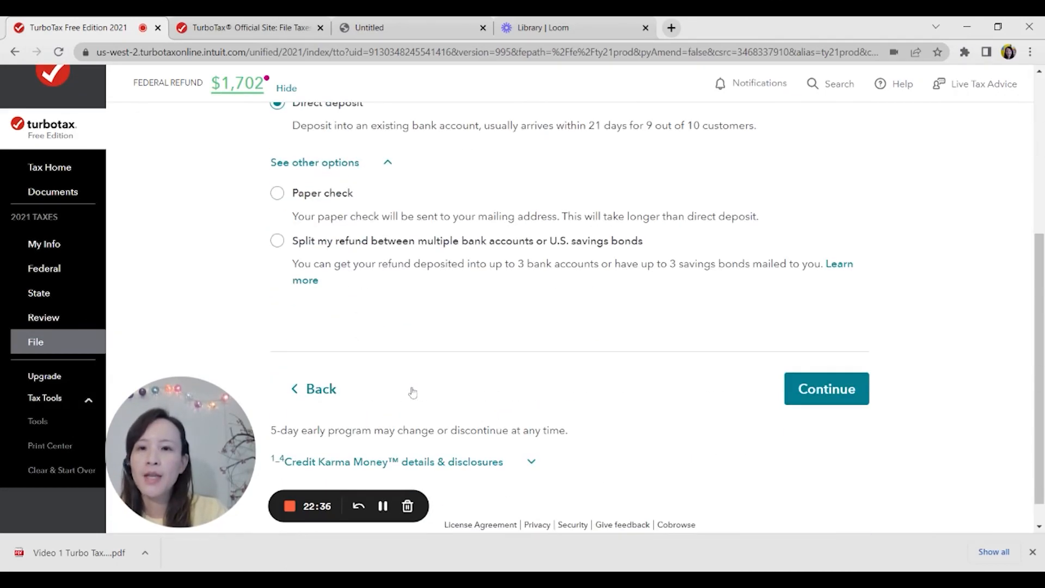
pyautogui.scroll(4, 411, 392)
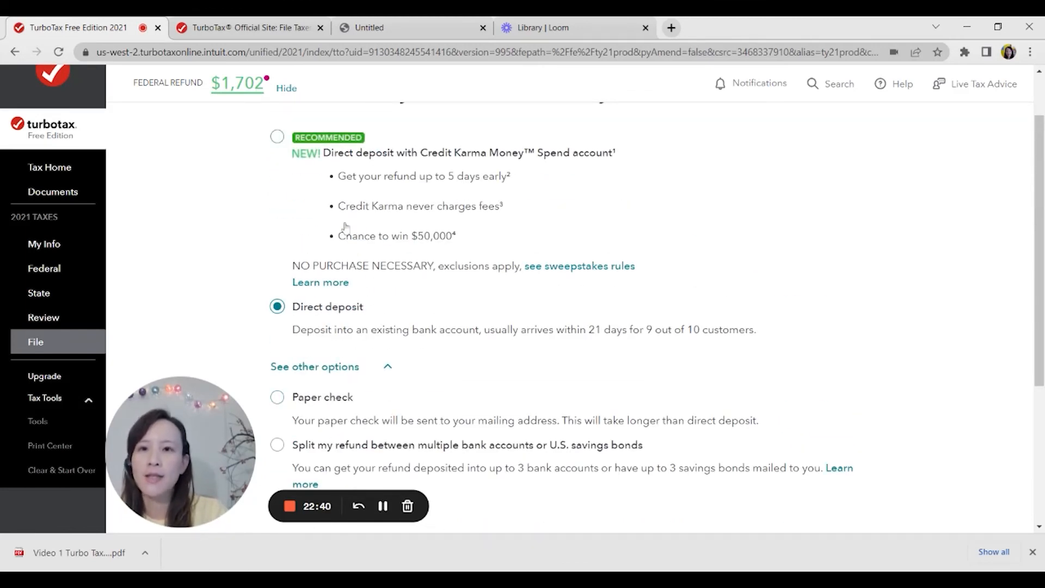
pyautogui.scroll(-4, 544, 310)
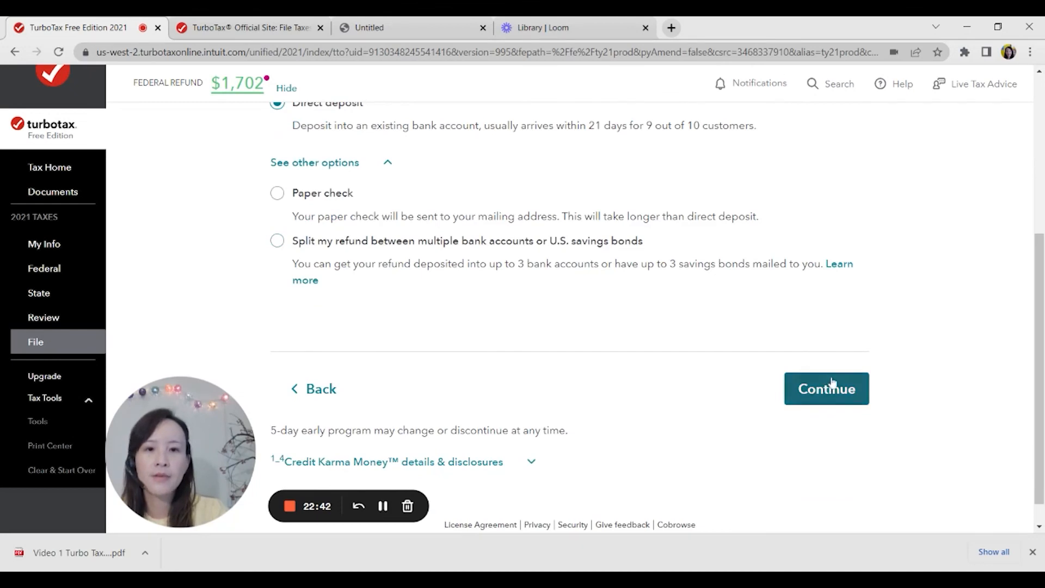
pyautogui.click(832, 386)
pyautogui.scroll(-4, 590, 372)
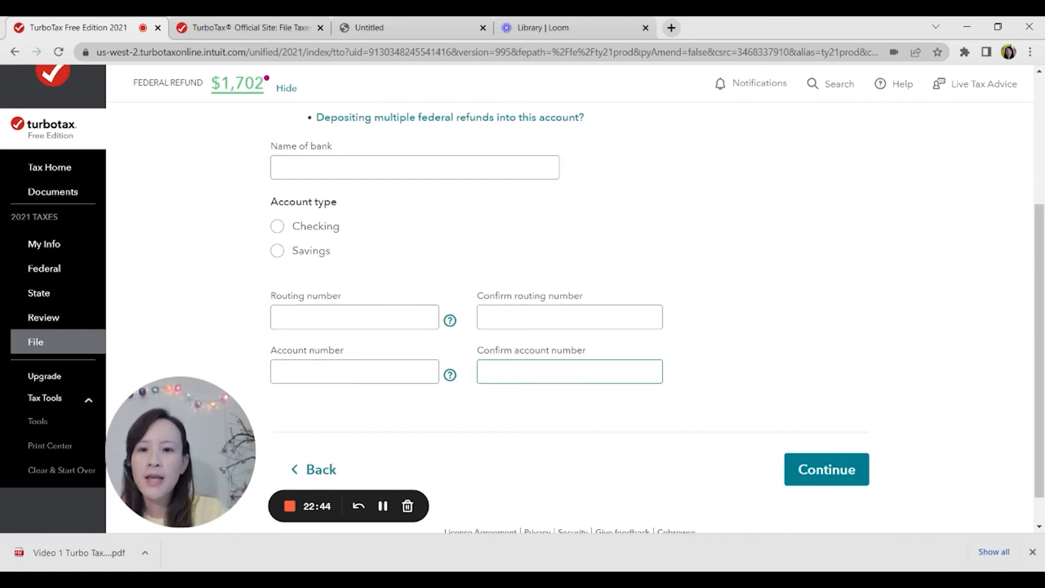
pyautogui.scroll(4, 545, 372)
pyautogui.click(419, 372)
pyautogui.scroll(-4, 402, 371)
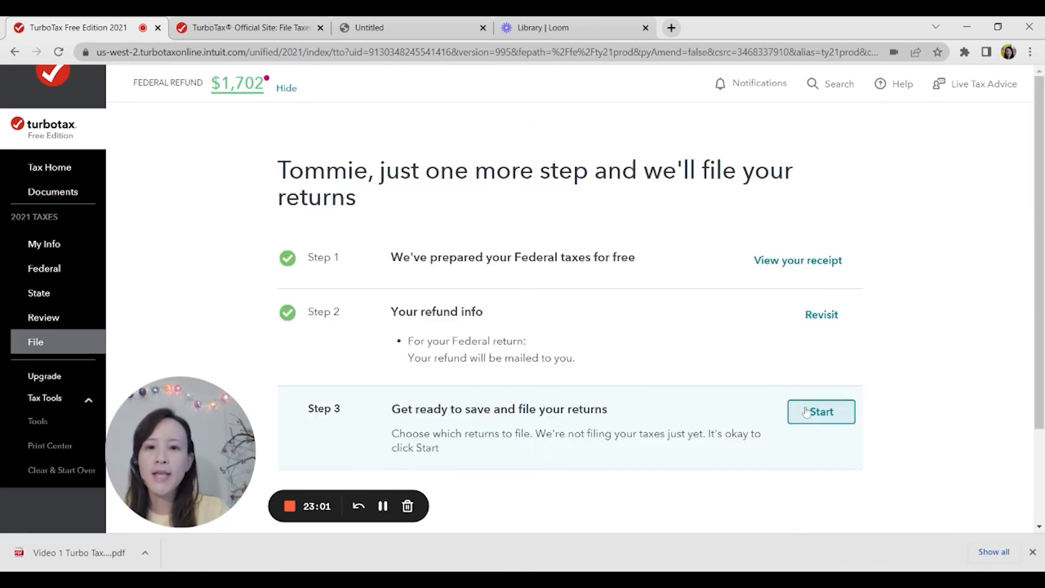
# Continue from the bank account form toward getting ready to e-file
pyautogui.click(806, 412)
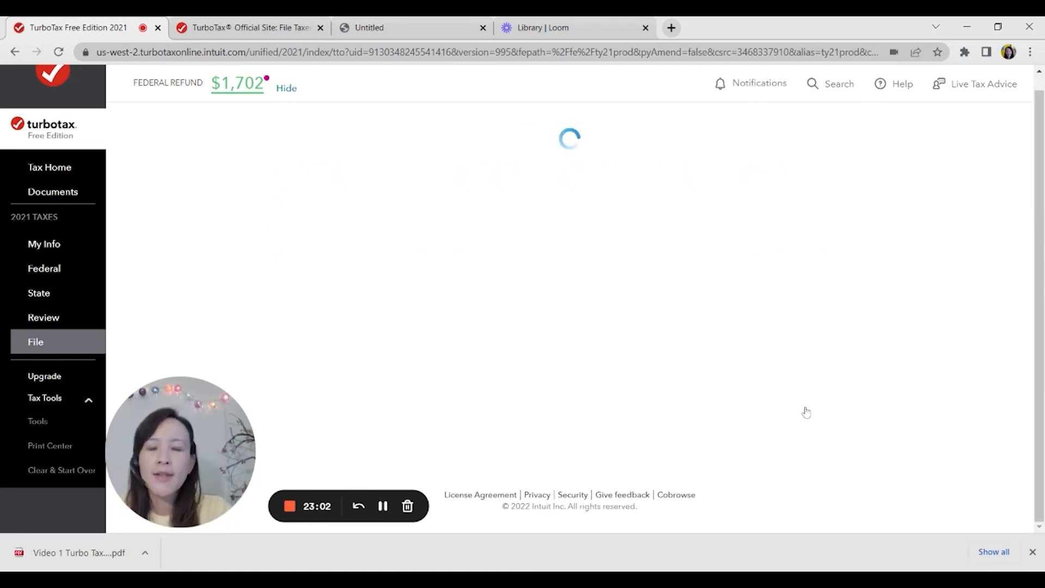